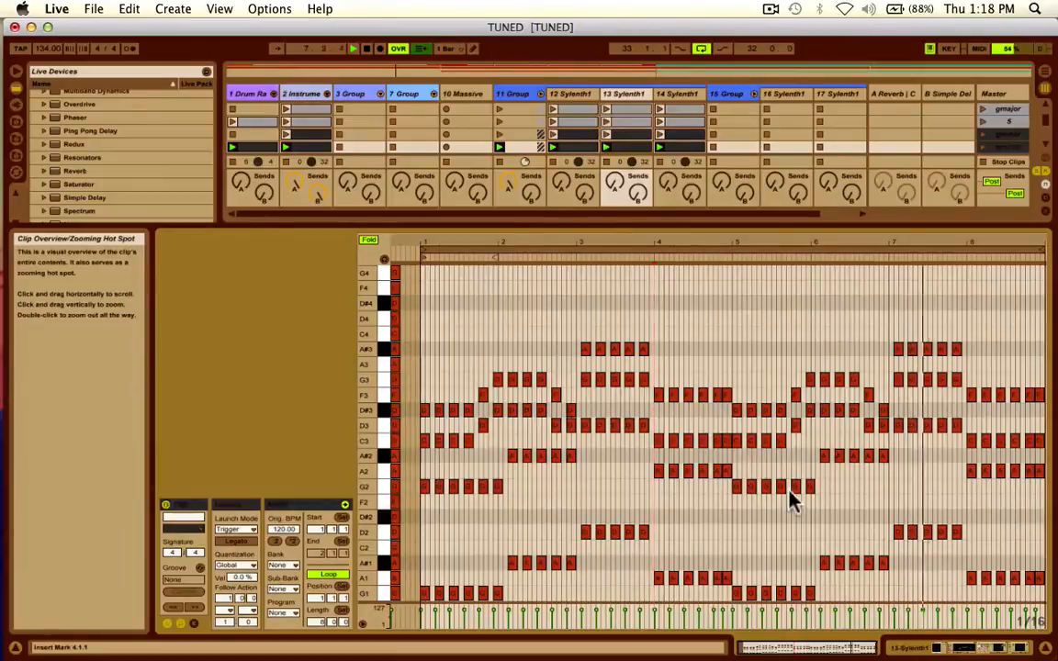
# Delete the third-row clips on tracks 12, 13 and 14 Sylenth1.
pyautogui.hotkey('shift', 'Tab')
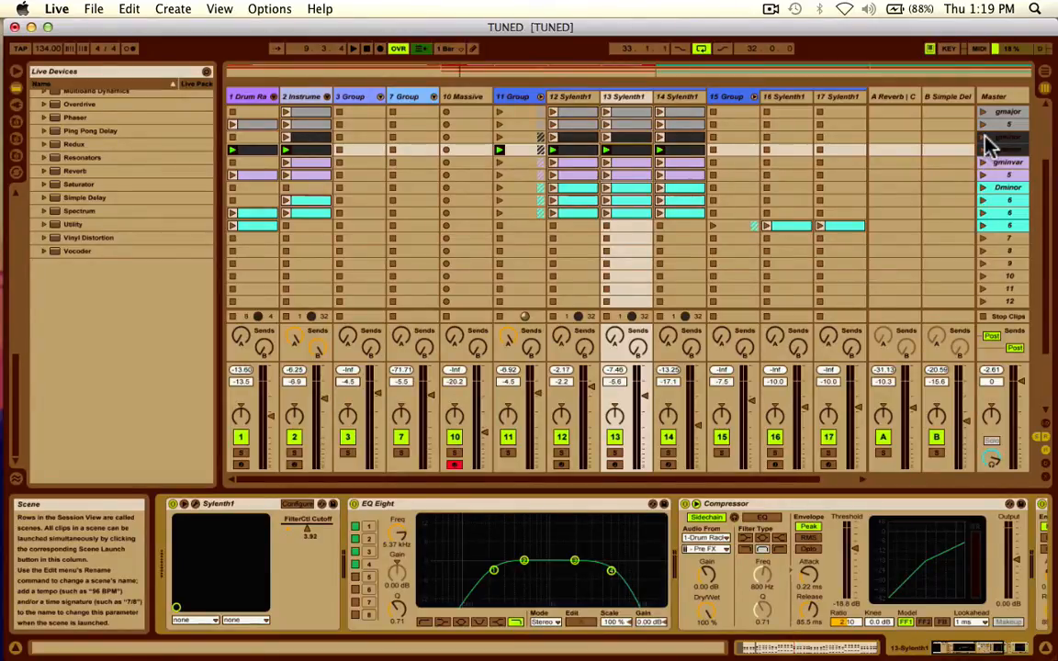
pyautogui.scroll(4, 735, 175)
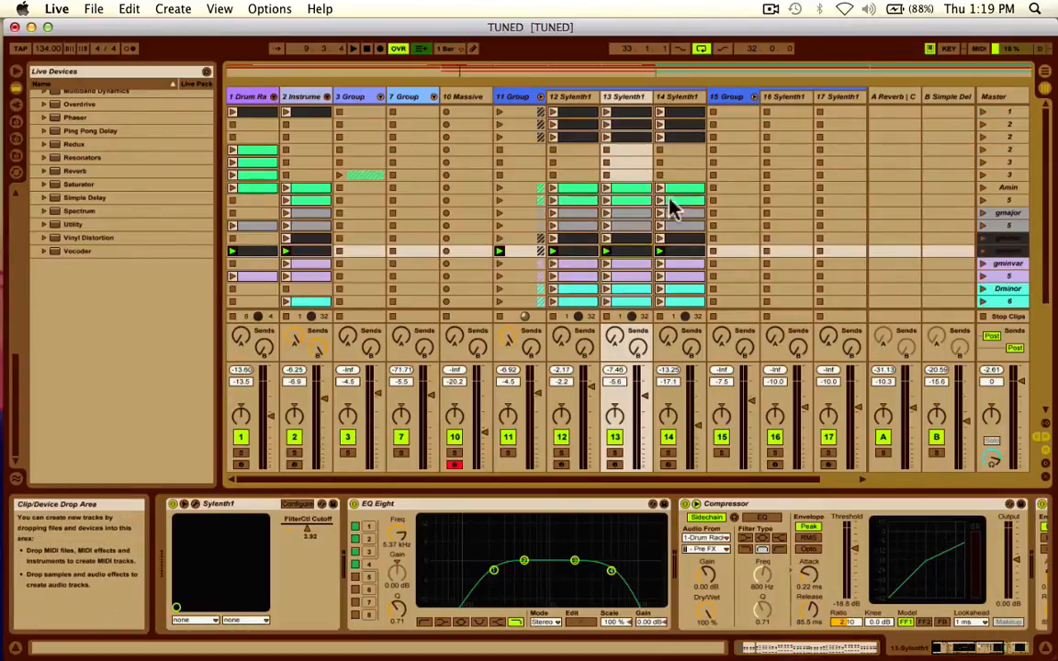
pyautogui.click(584, 135)
pyautogui.press('Delete')
pyautogui.click(638, 136)
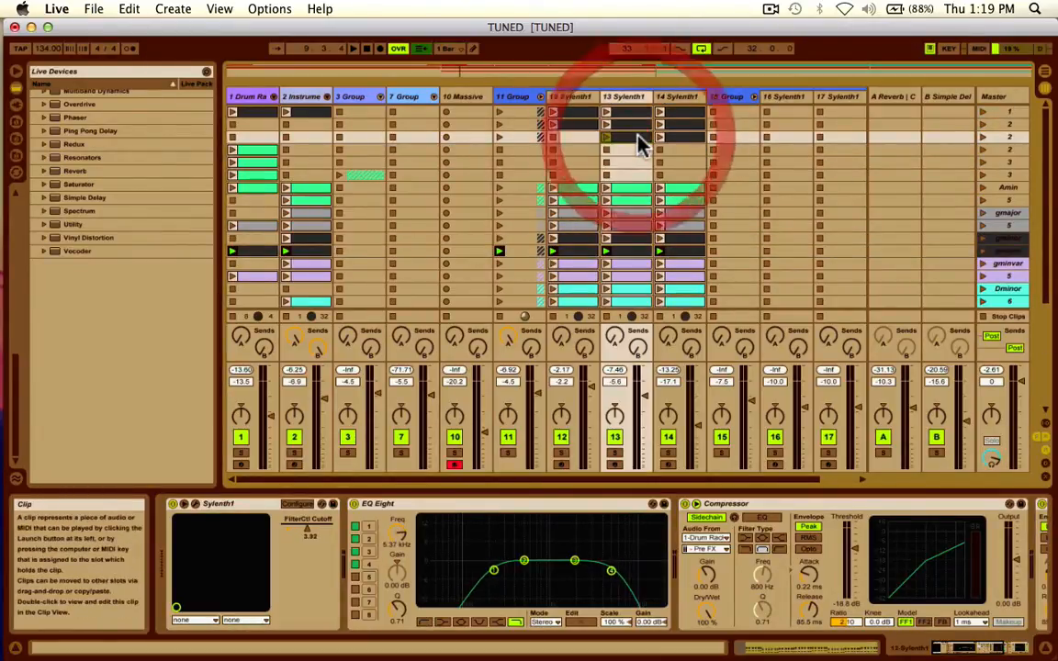
pyautogui.press('Delete')
pyautogui.click(673, 139)
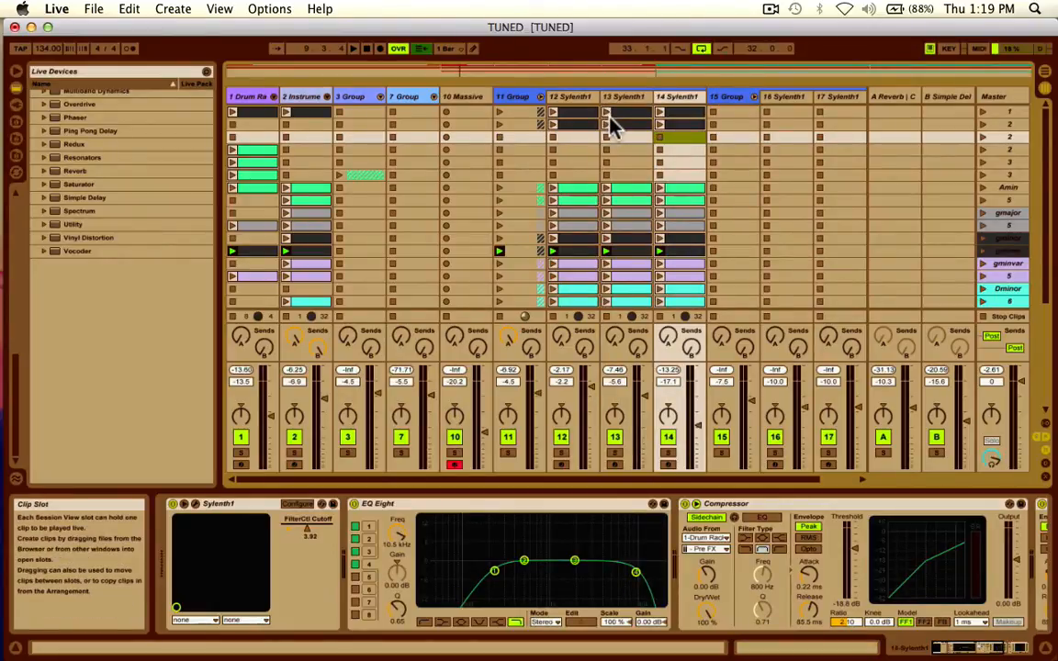
# Delete the second-row clips on tracks 12 and 14 Sylenth1, keeping the one on track 13.
pyautogui.click(574, 129)
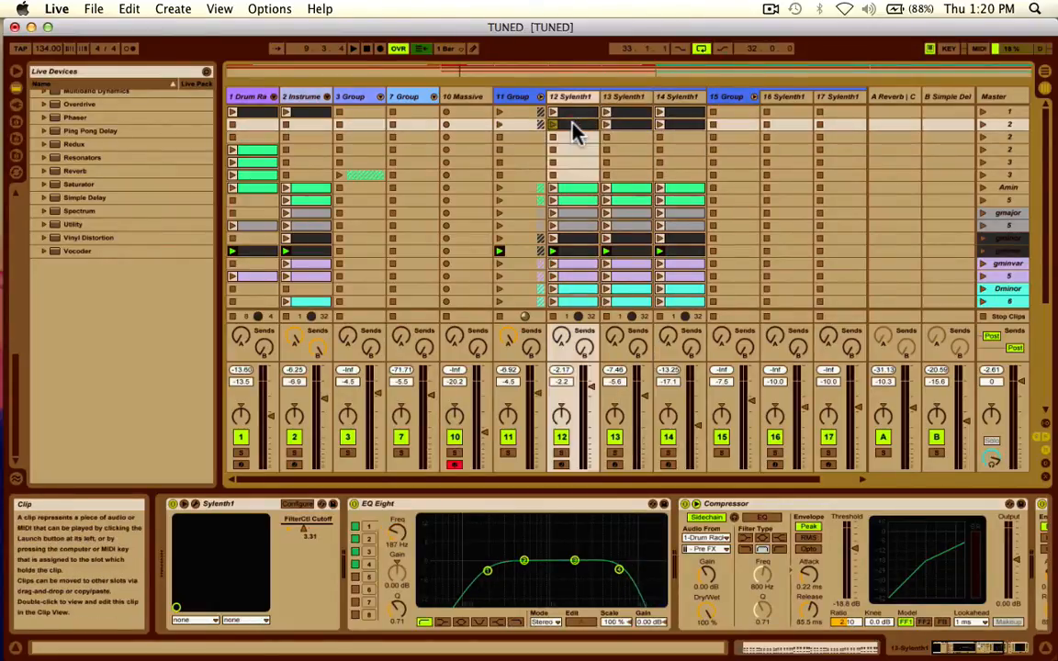
pyautogui.click(686, 126)
pyautogui.press('Delete')
# Clear all notes from track 13's second-row clip and turn off Fold to show every pitch.
pyautogui.doubleClick(630, 127)
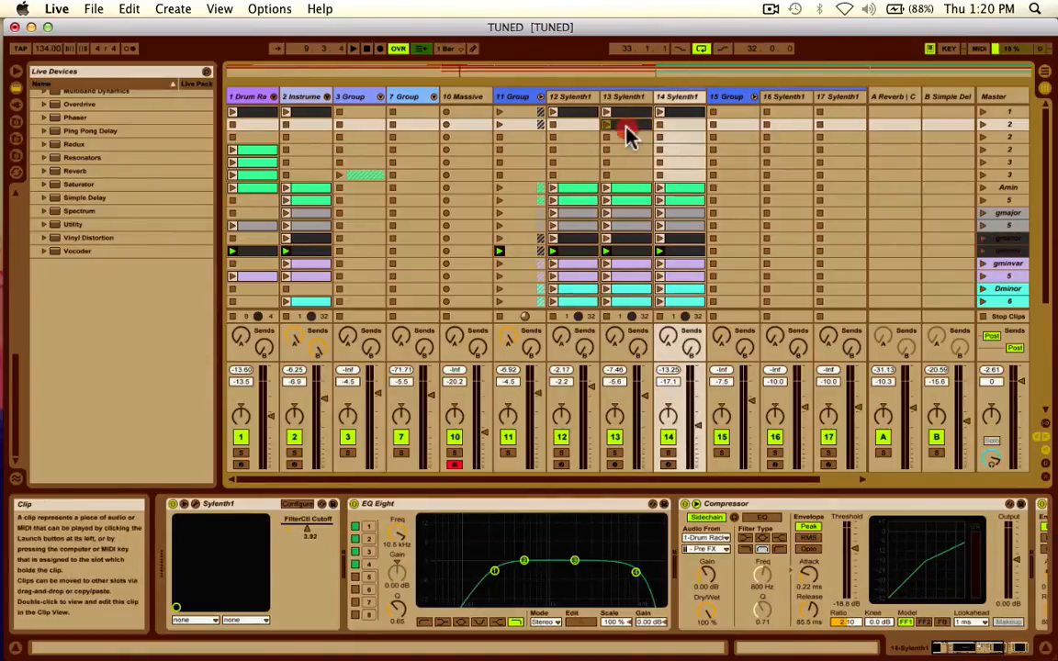
pyautogui.click(507, 365)
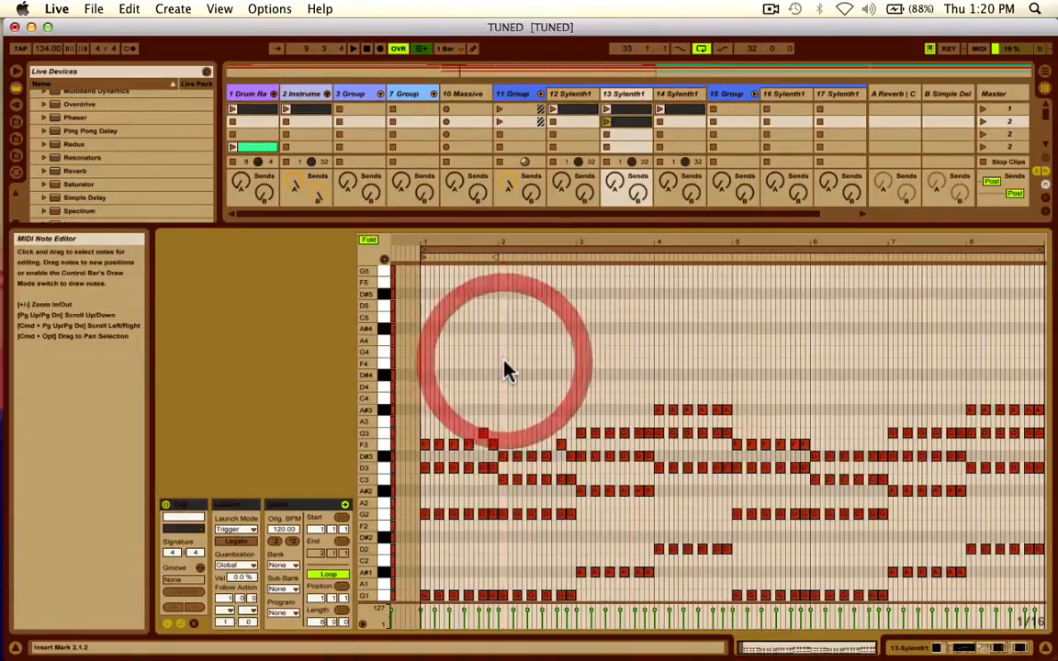
pyautogui.press('super+a')
pyautogui.press('Delete')
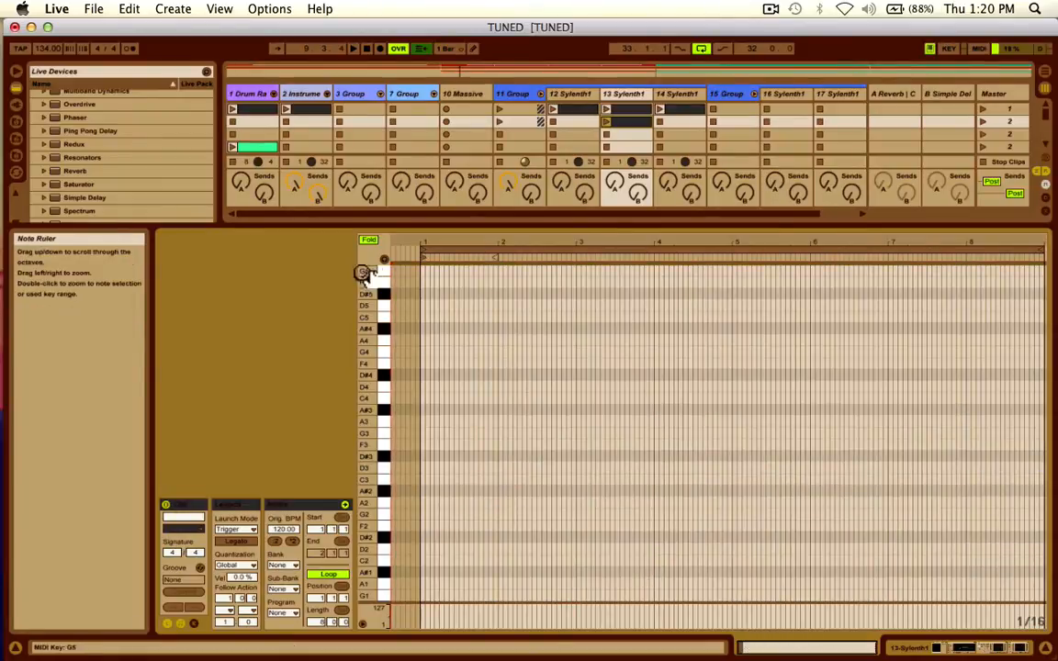
pyautogui.click(368, 240)
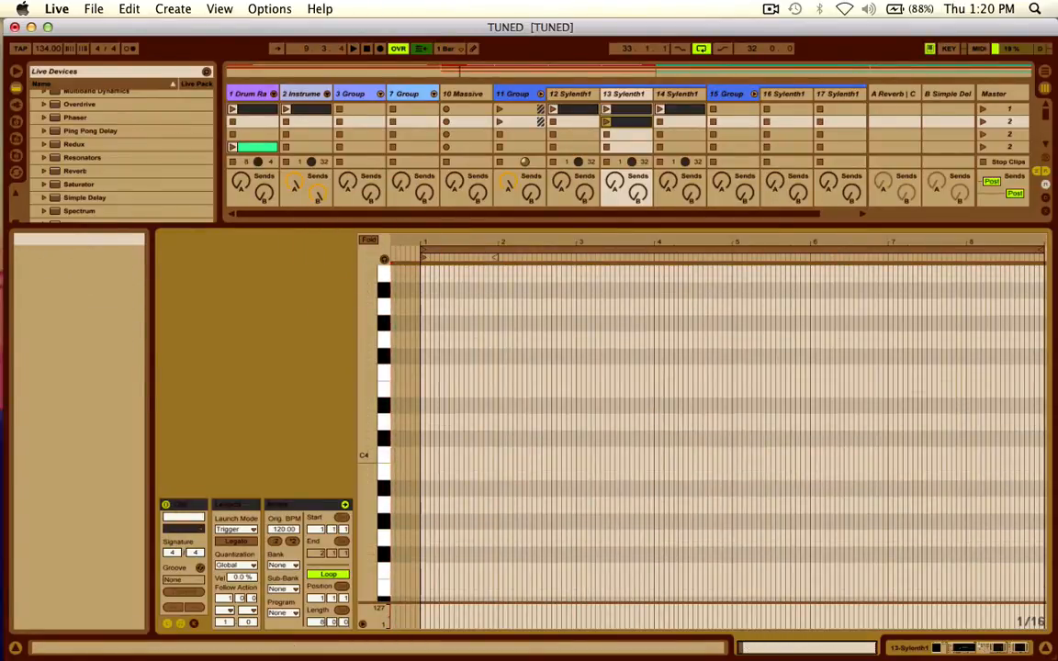
pyautogui.click(812, 648)
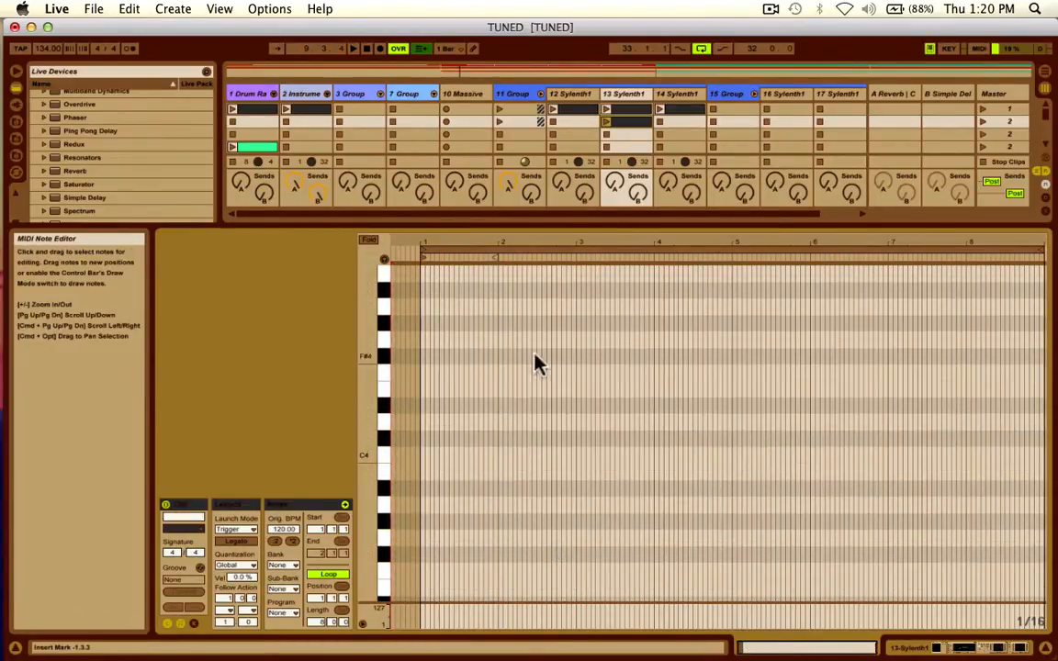
pyautogui.scroll(10, 156, 204)
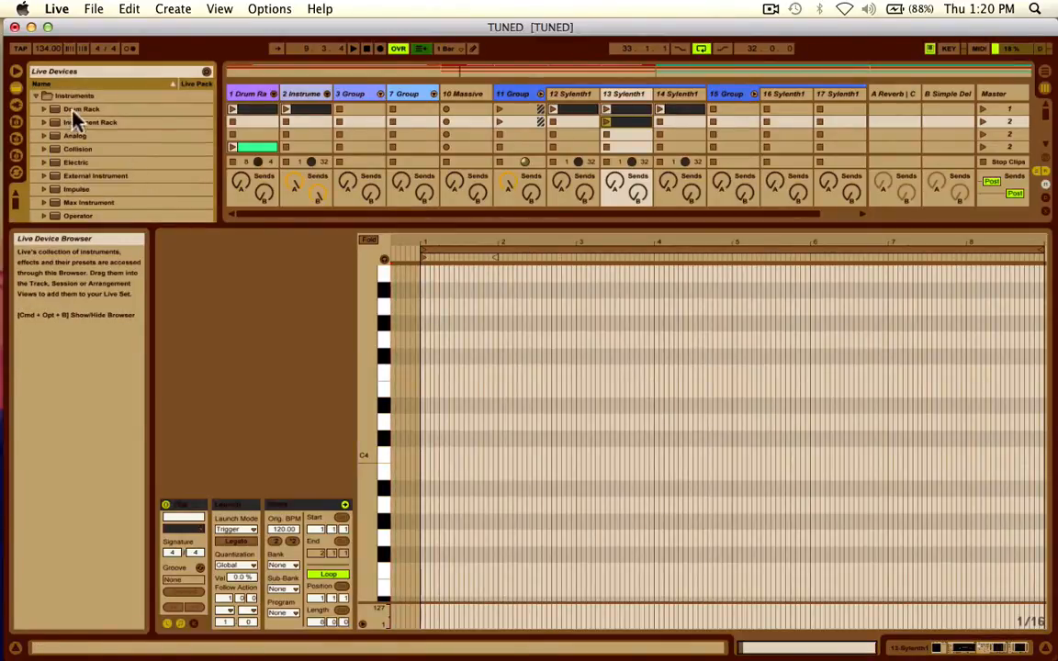
pyautogui.scroll(-5, 142, 174)
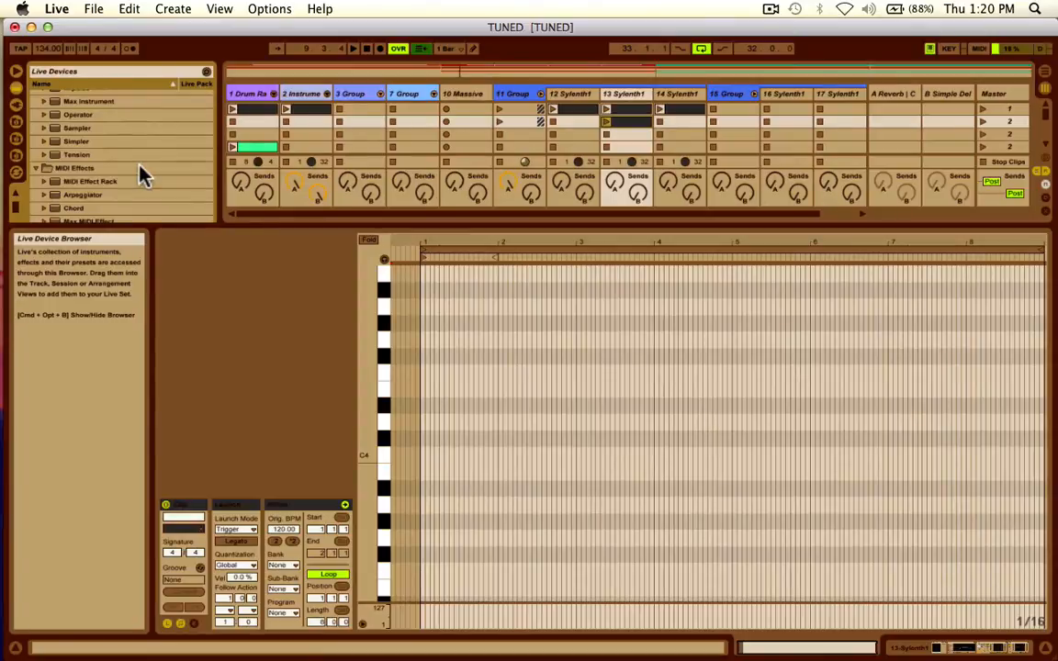
pyautogui.scroll(-3, 138, 176)
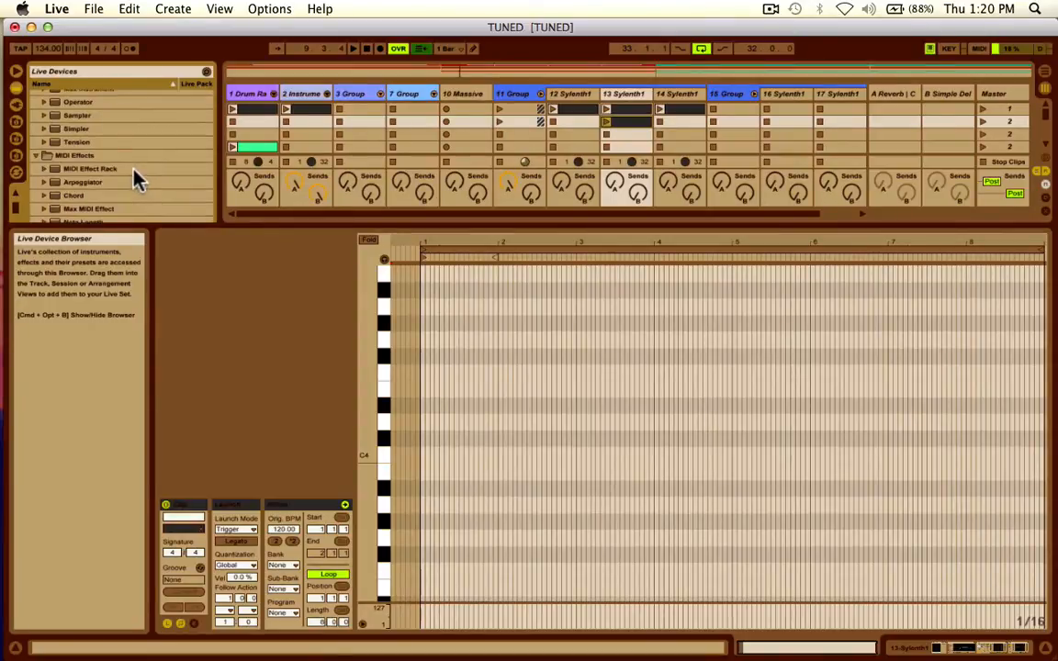
pyautogui.scroll(-6, 135, 178)
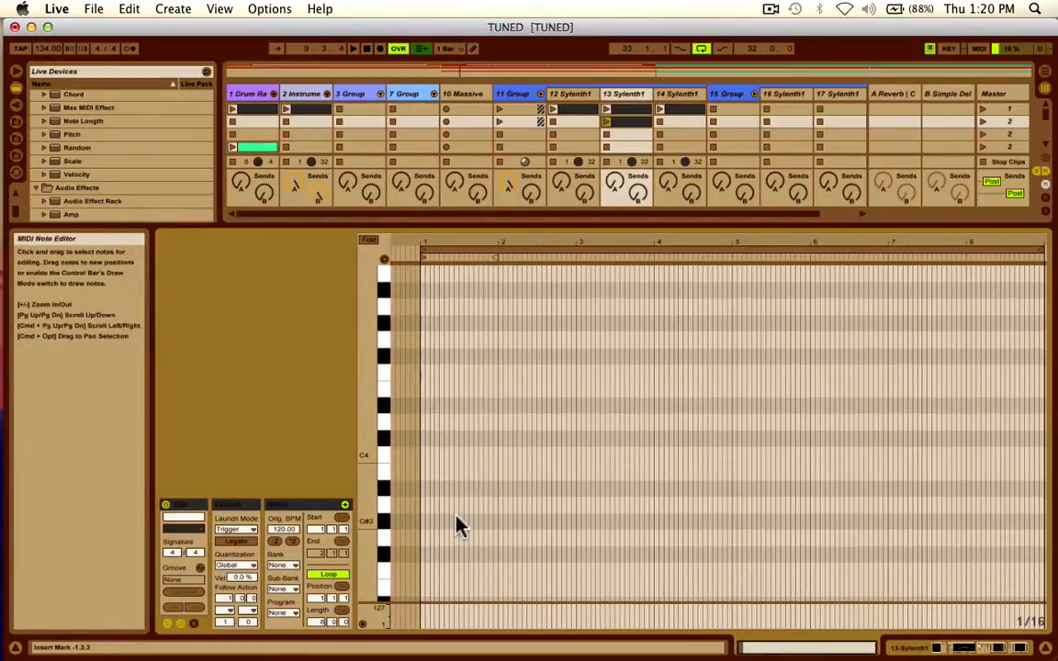
# Add a G1 note at the very start of the empty clip.
pyautogui.scroll(-2, 455, 524)
pyautogui.scroll(-10, 427, 514)
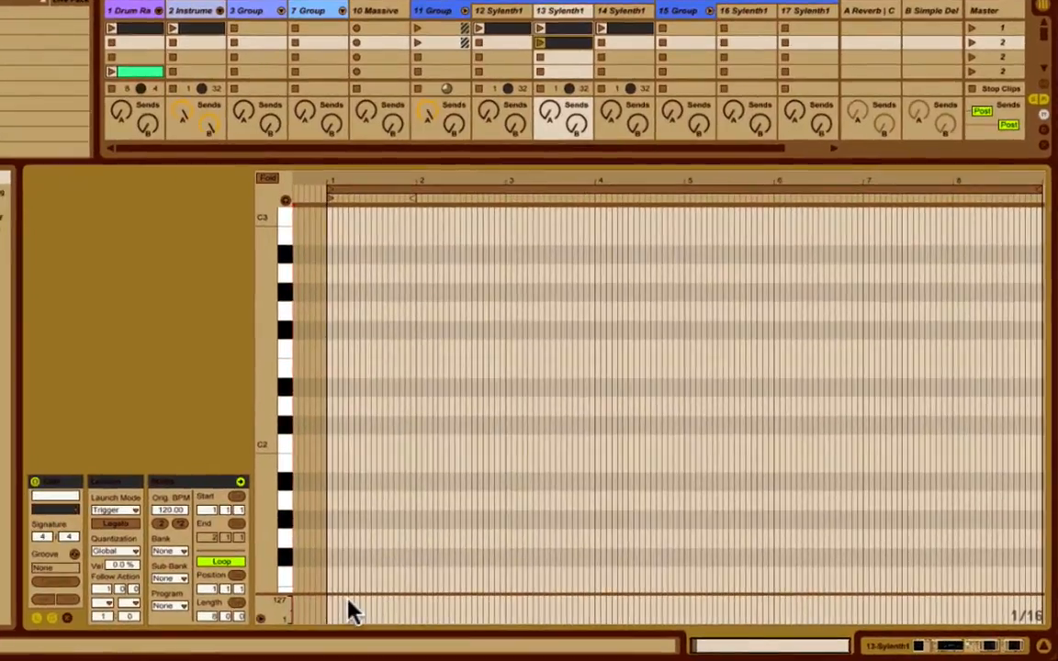
pyautogui.scroll(-8, 430, 542)
pyautogui.scroll(5, 339, 528)
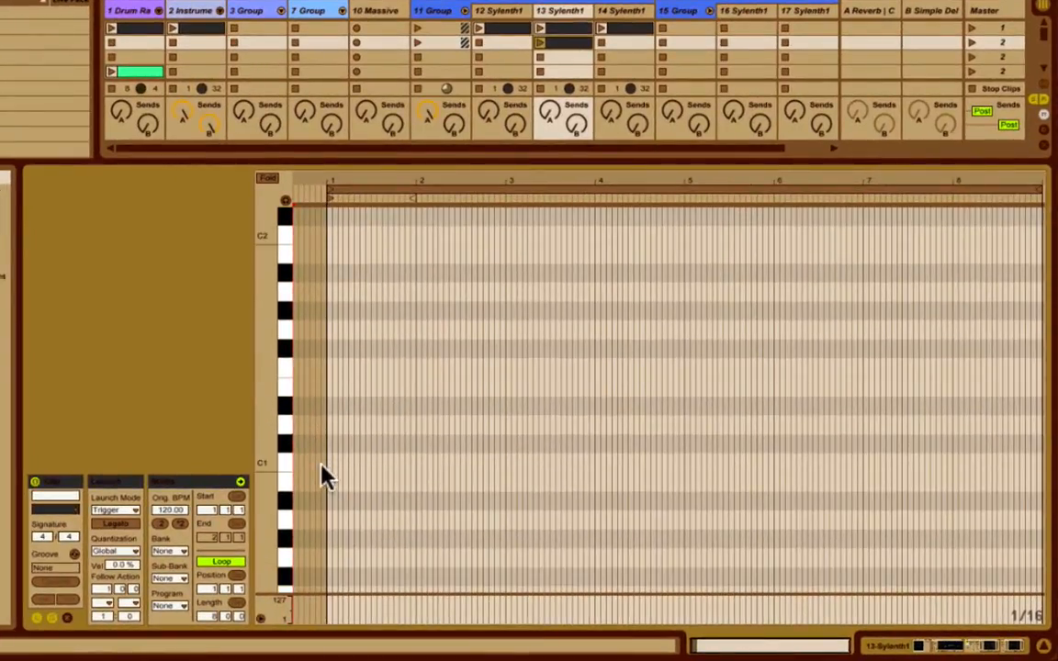
pyautogui.doubleClick(331, 335)
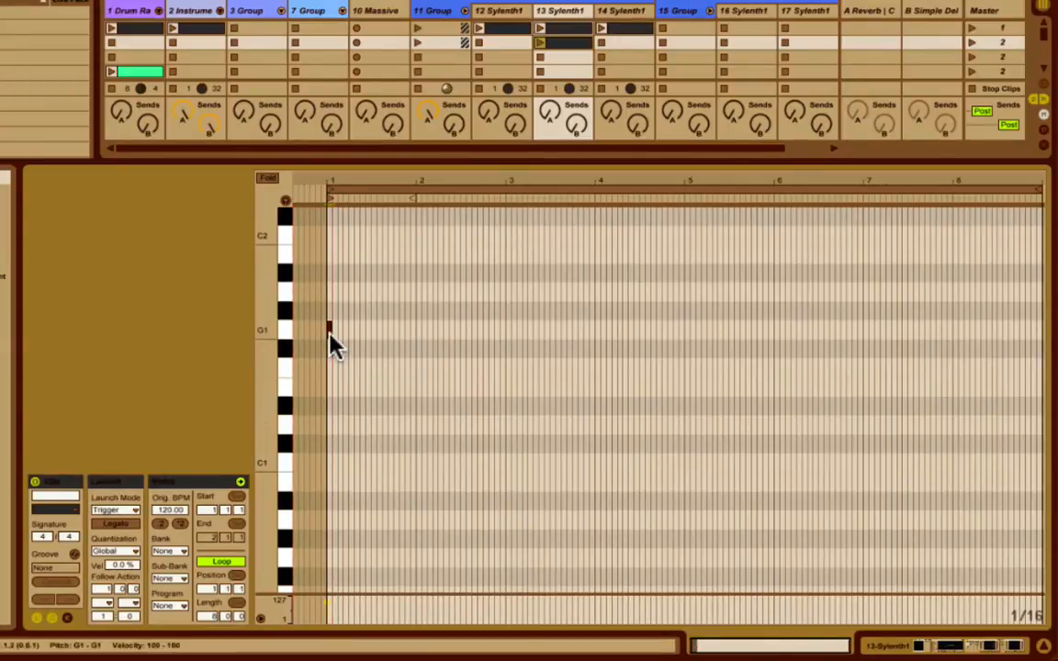
# Lengthen the G1 note to one beat, ending at 1.2.
pyautogui.moveTo(715, 646); pyautogui.dragTo(715, 660)
pyautogui.scroll(5, 480, 421)
pyautogui.hscroll(-2, 480, 420)
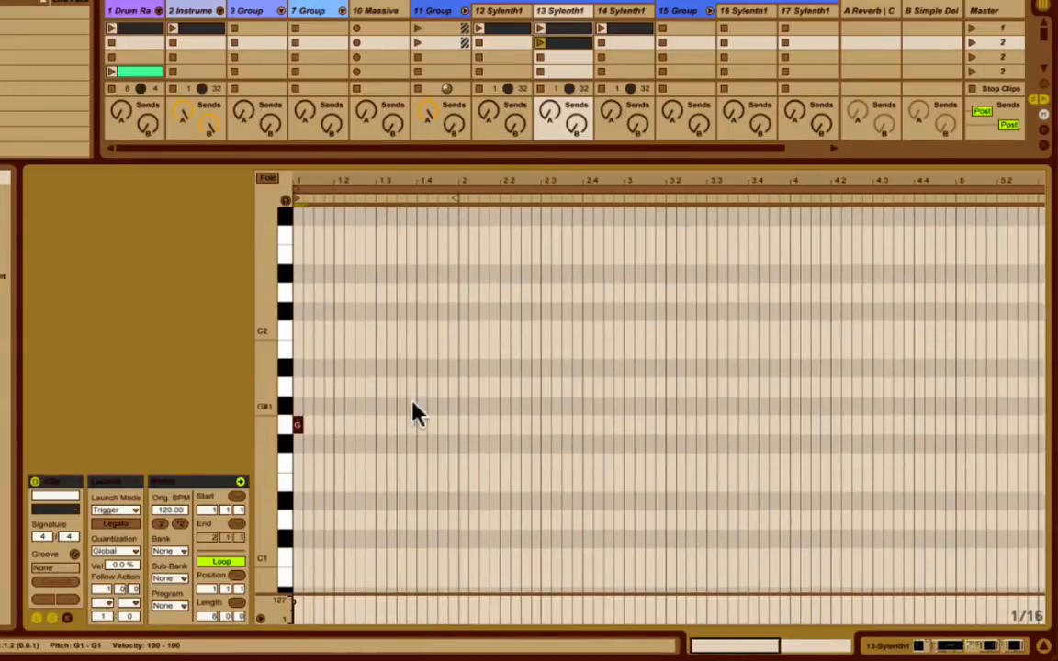
pyautogui.moveTo(697, 181); pyautogui.dragTo(697, 220)
pyautogui.hscroll(-5, 539, 342)
pyautogui.scroll(1, 539, 341)
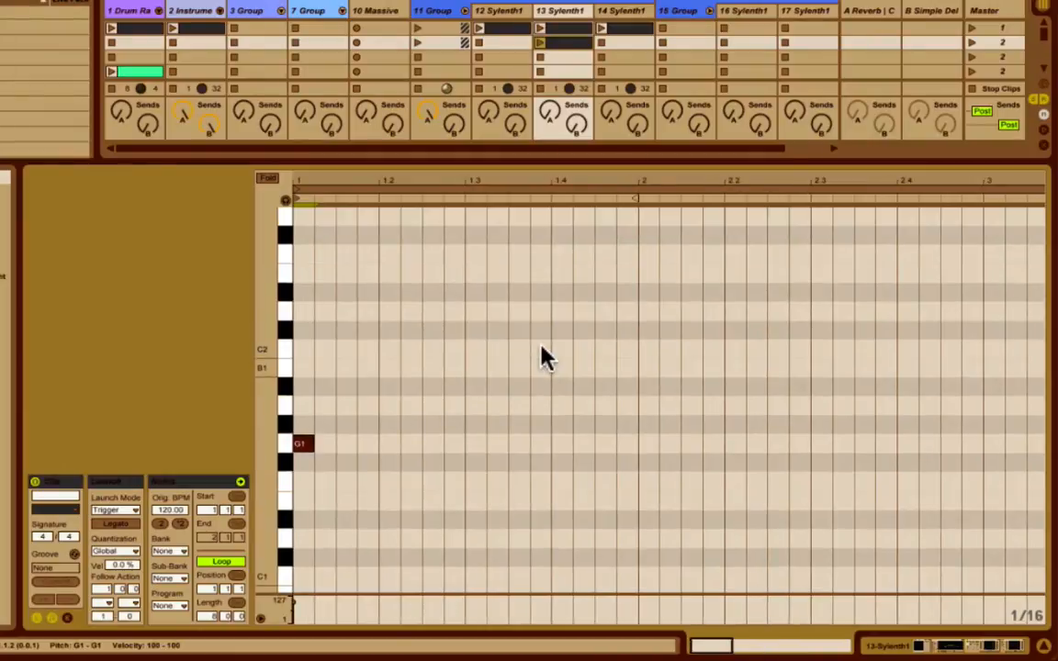
pyautogui.moveTo(312, 446); pyautogui.dragTo(375, 445)
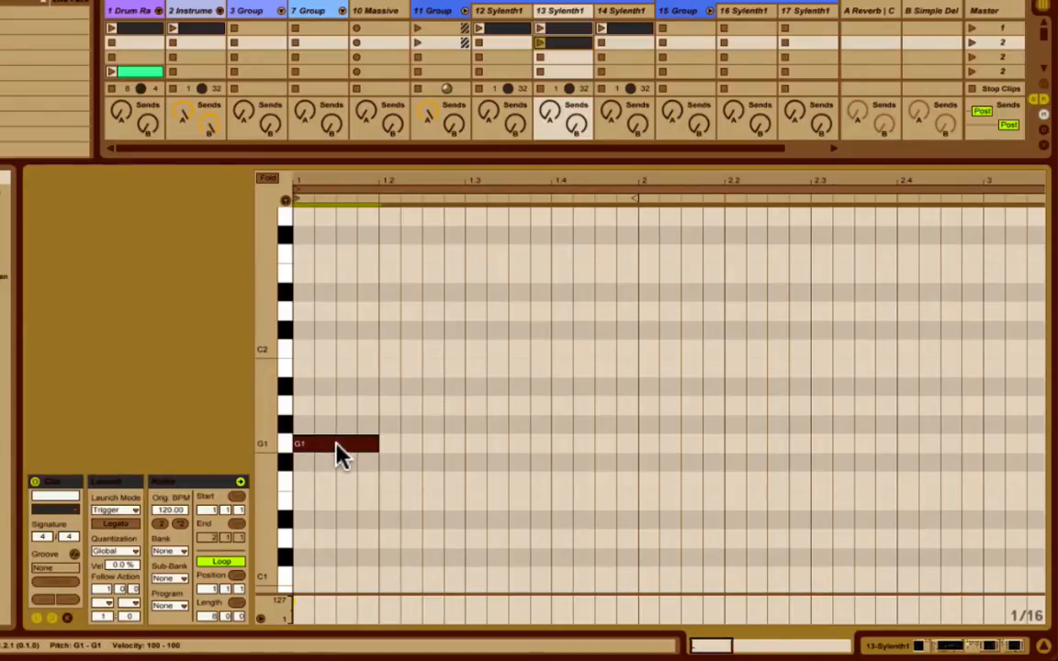
# Copy the G1 note up to A1, A#1, C2, D2, D#2, F2 and G2 to build the G minor scale.
pyautogui.moveTo(340, 454); pyautogui.dragTo(321, 296)
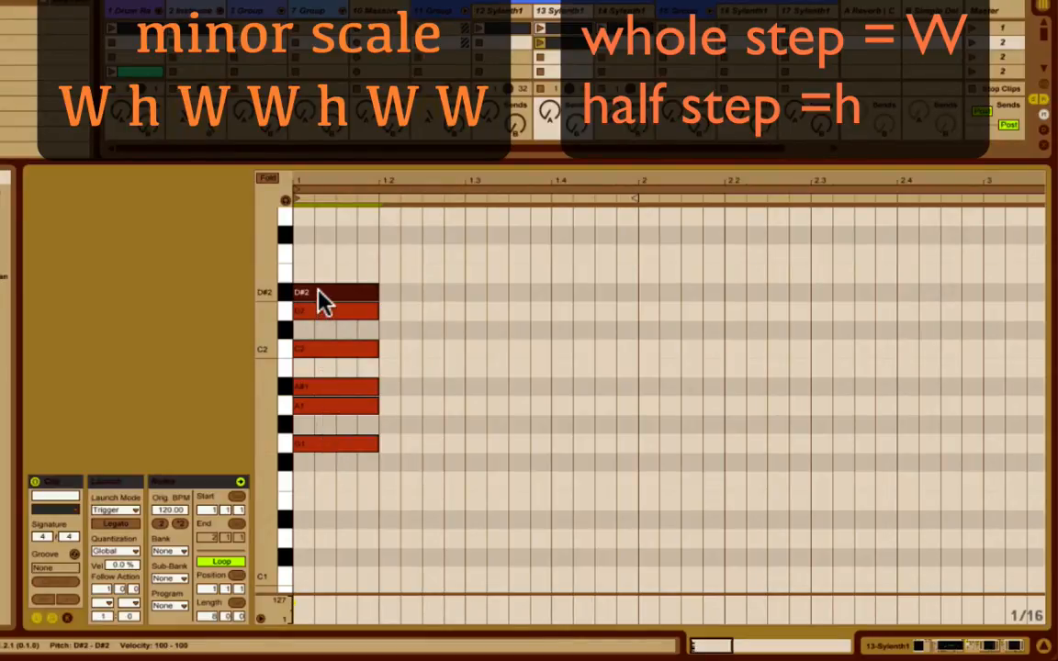
pyautogui.moveTo(320, 294); pyautogui.dragTo(315, 219)
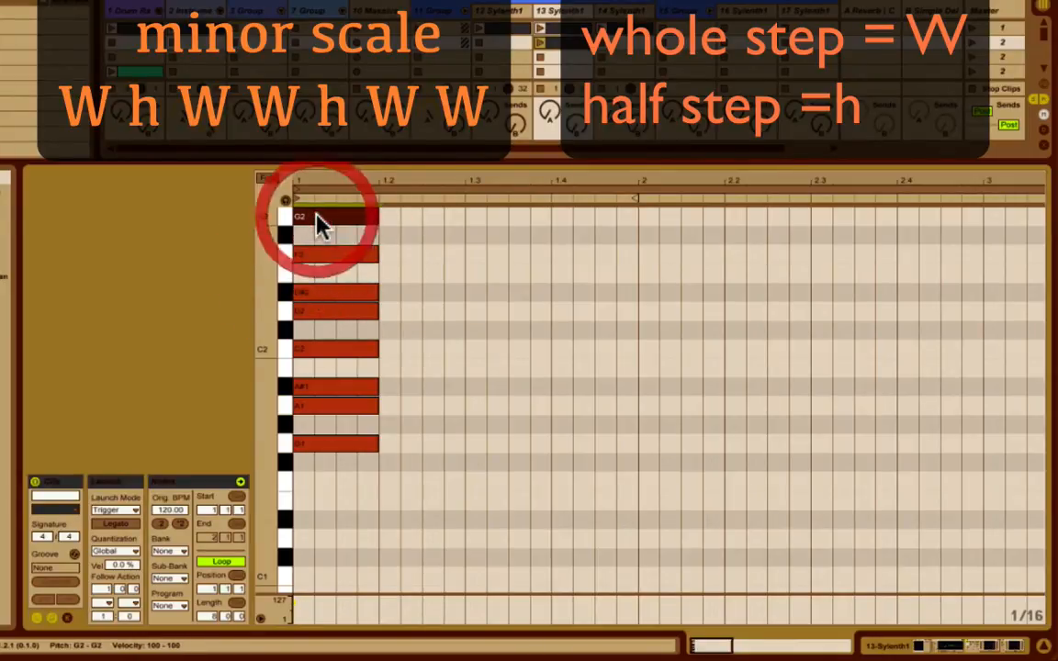
# Examine the scale's root notes G1 and G2 and the group of notes from G1 to F2.
pyautogui.click(341, 447)
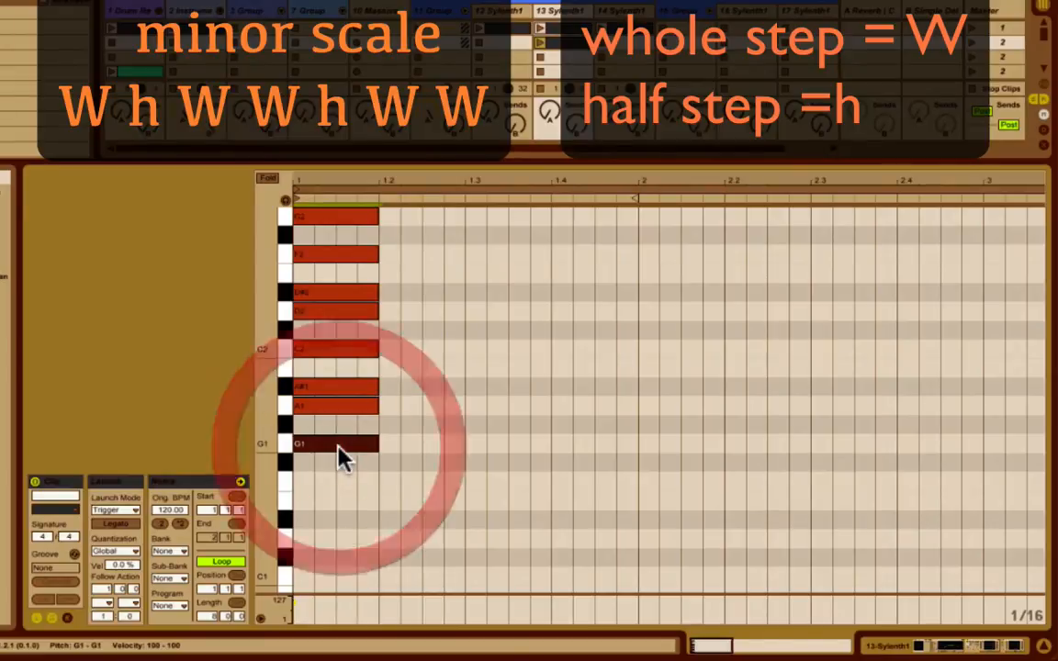
pyautogui.click(347, 219)
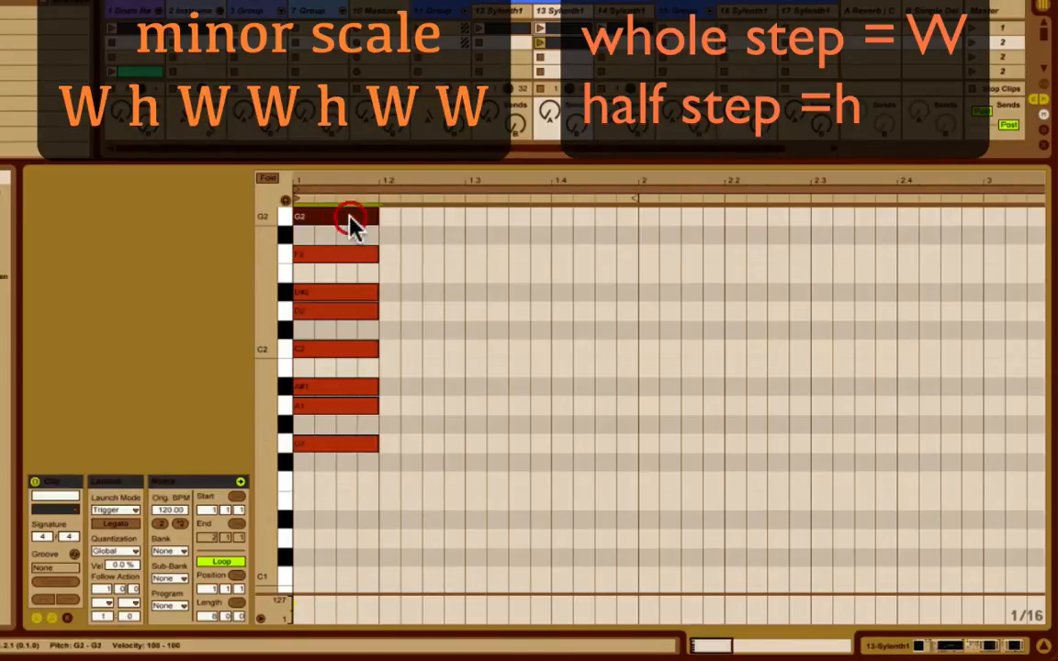
pyautogui.click(388, 248)
pyautogui.moveTo(387, 248); pyautogui.dragTo(293, 508)
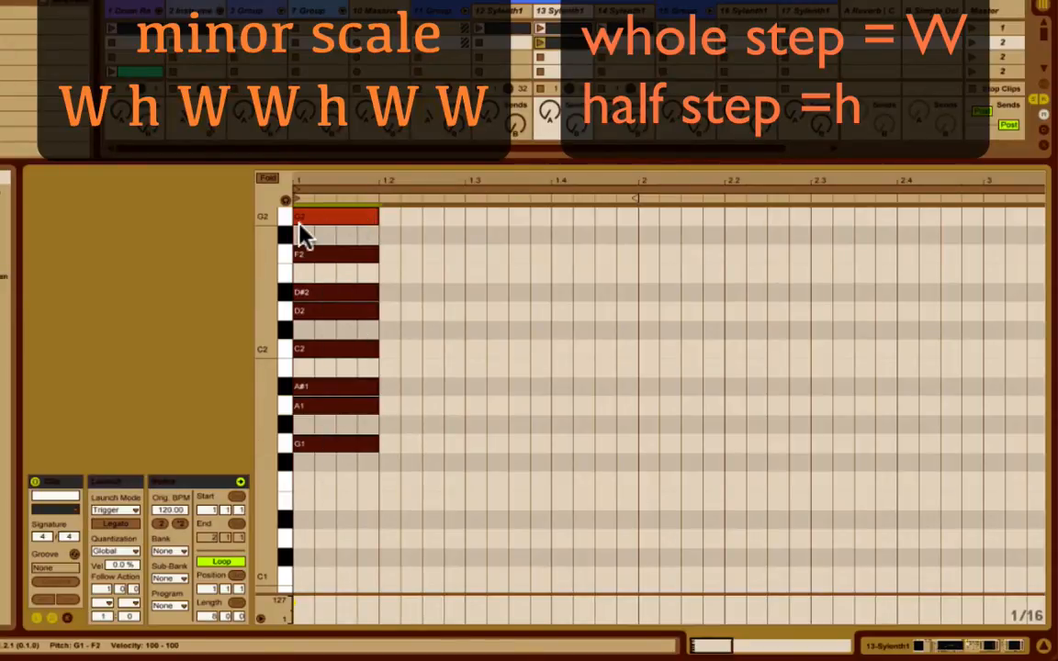
pyautogui.click(414, 255)
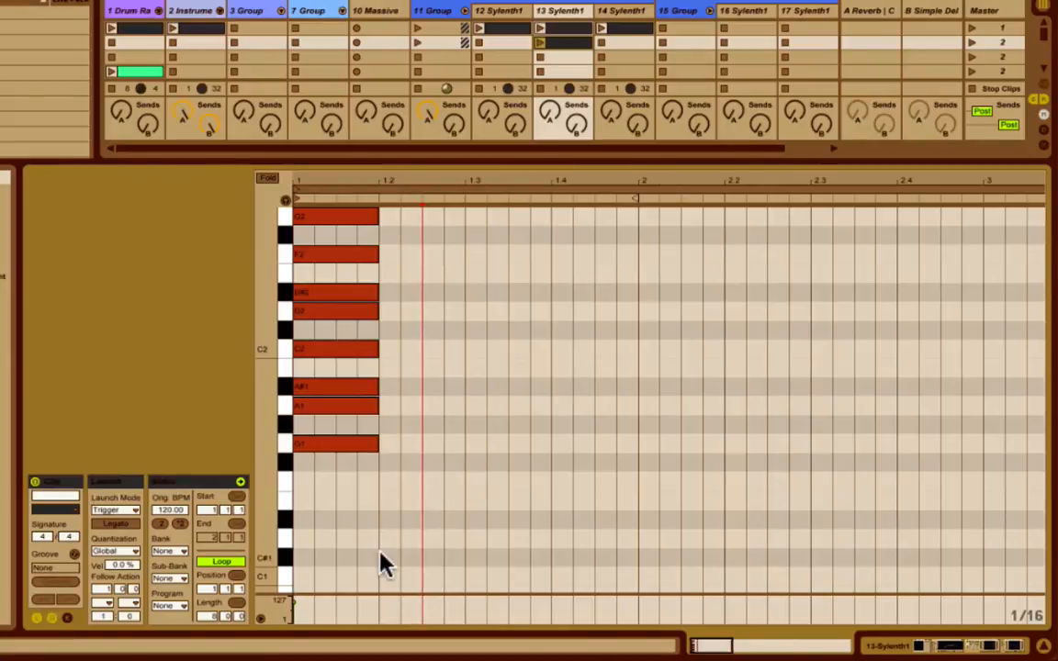
pyautogui.click(338, 440)
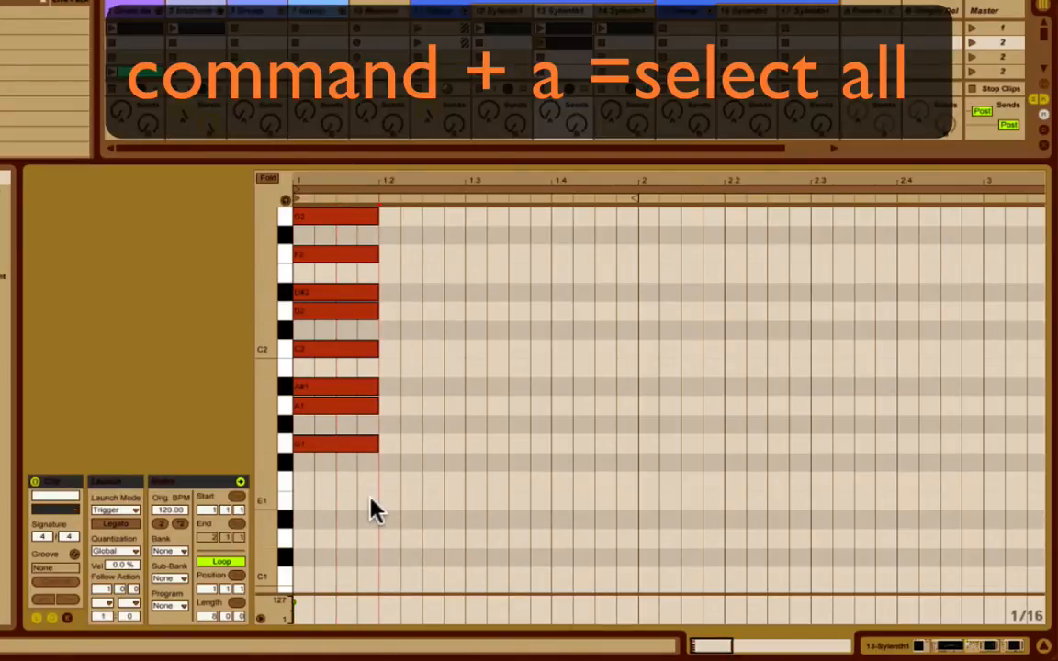
# Duplicate all scale notes, raise the copies one octave and align them with the clip start.
pyautogui.press('super+a')
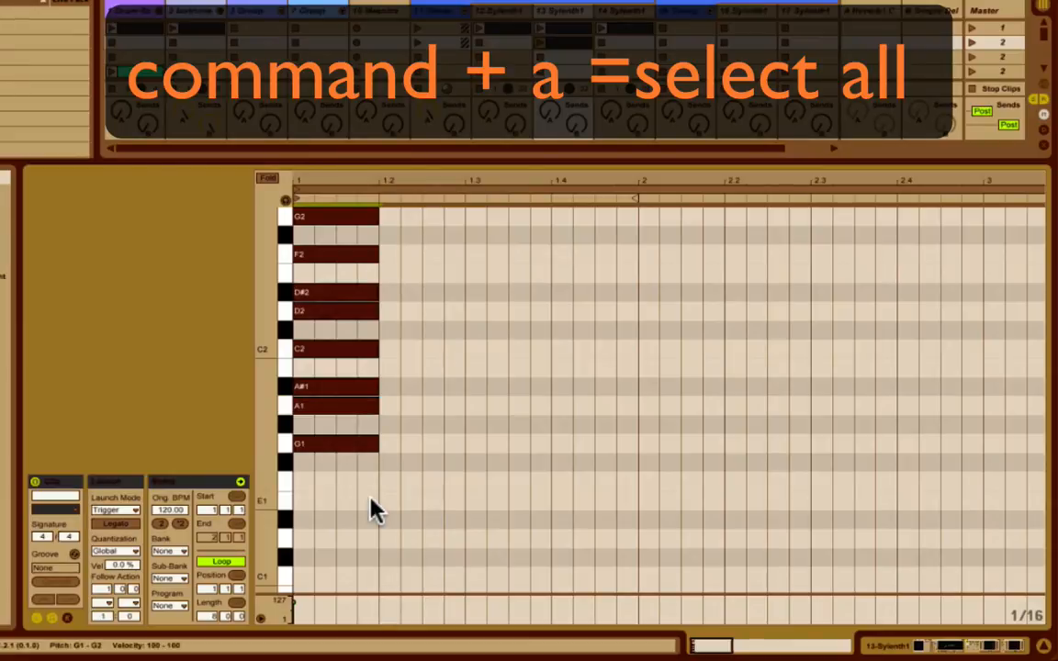
pyautogui.press('super+d')
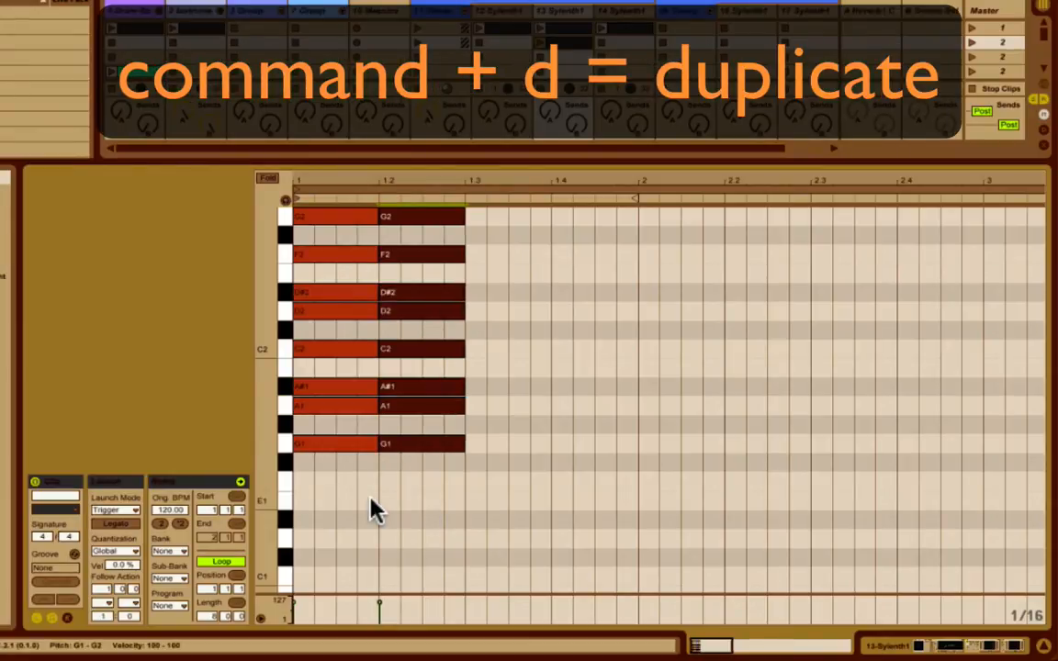
pyautogui.hotkey('shift', 'Up')
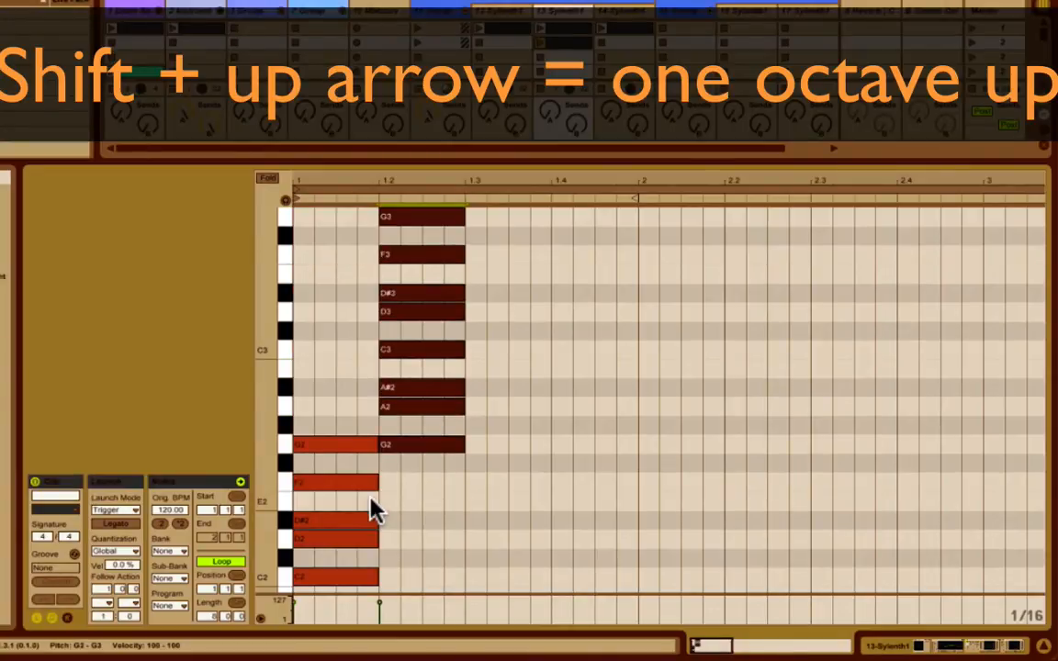
pyautogui.press('Left')
pyautogui.press('Left')
pyautogui.press('Left')
pyautogui.press('Left')
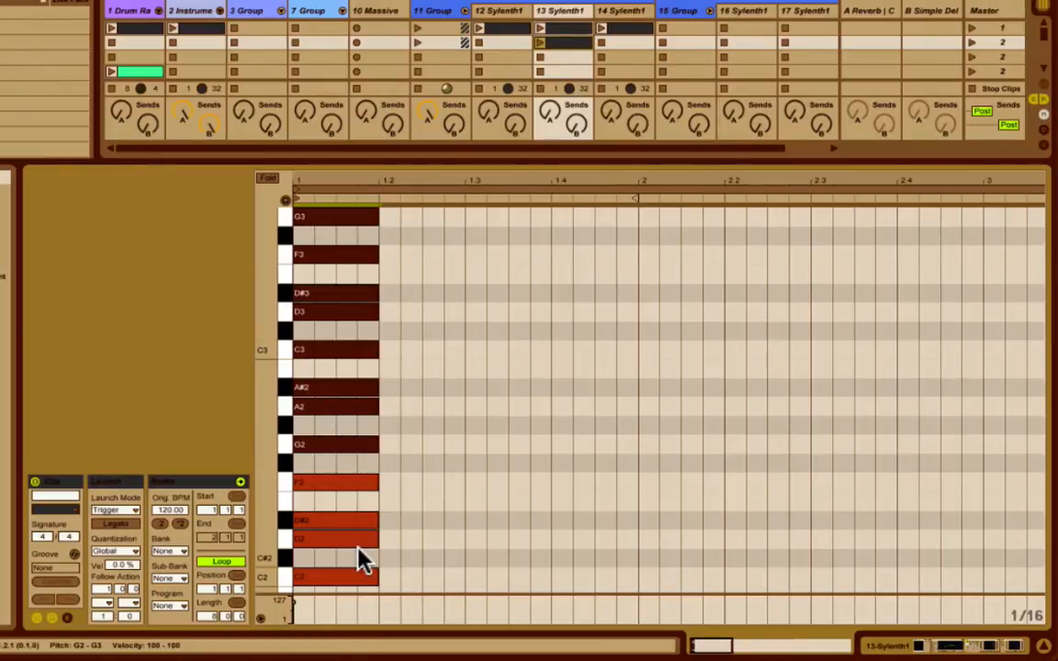
# Duplicate the whole two-octave note stack, raise the copies two octaves and align them with the clip start.
pyautogui.hotkey('ctrl', 'a')
pyautogui.hotkey('ctrl', 'd')
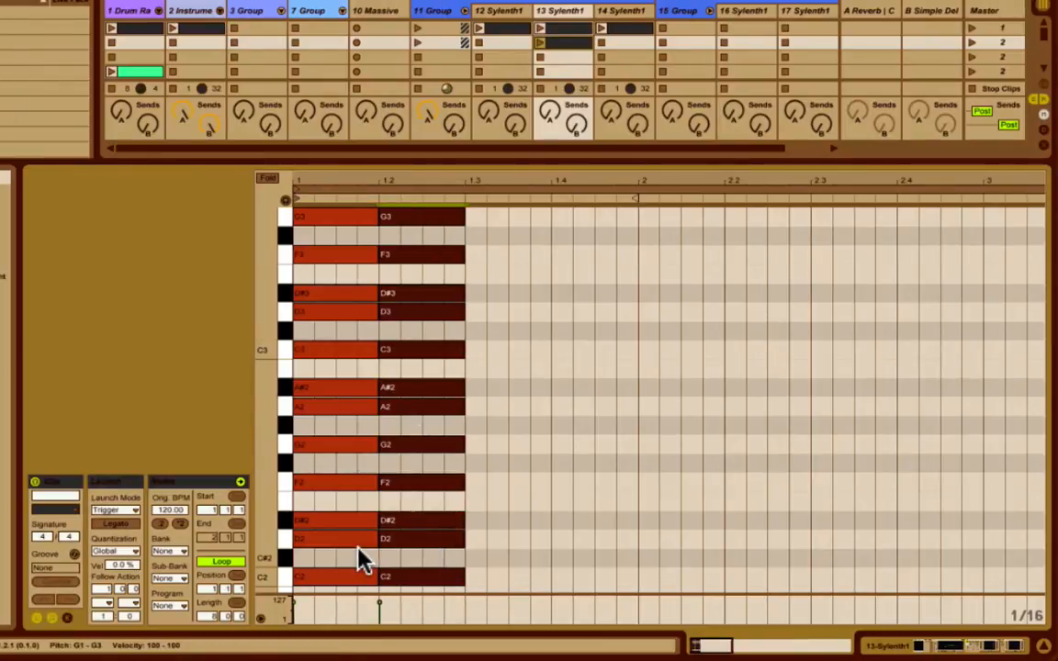
pyautogui.hotkey('shift', 'Up')
pyautogui.hotkey('shift', 'Up')
pyautogui.press('Left')
pyautogui.press('Left')
pyautogui.press('Left')
pyautogui.press('Left')
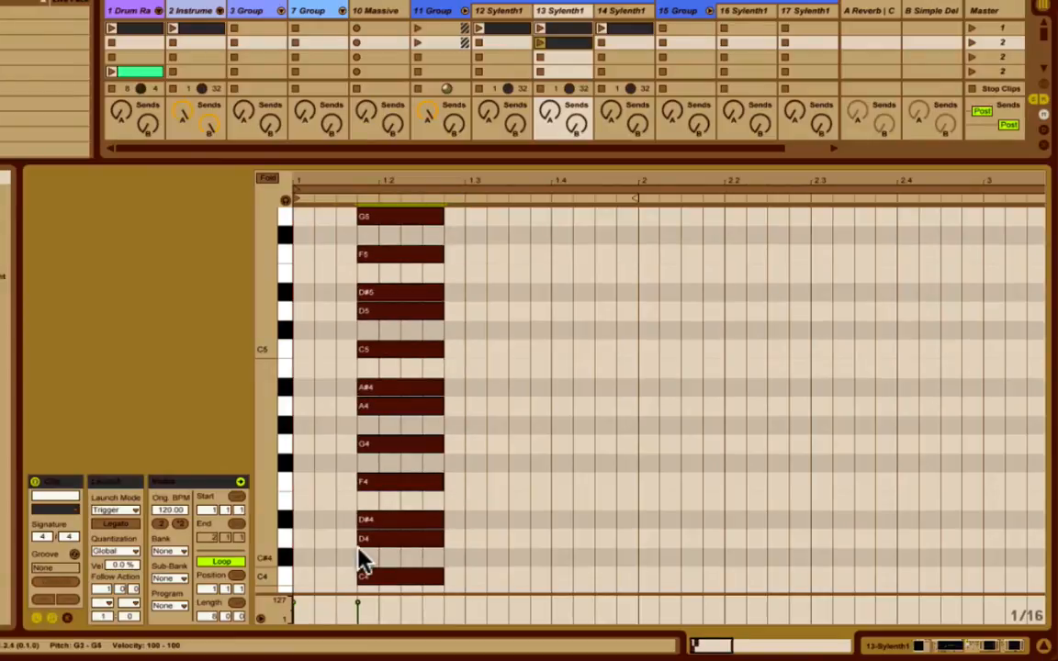
pyautogui.scroll(-10, 487, 397)
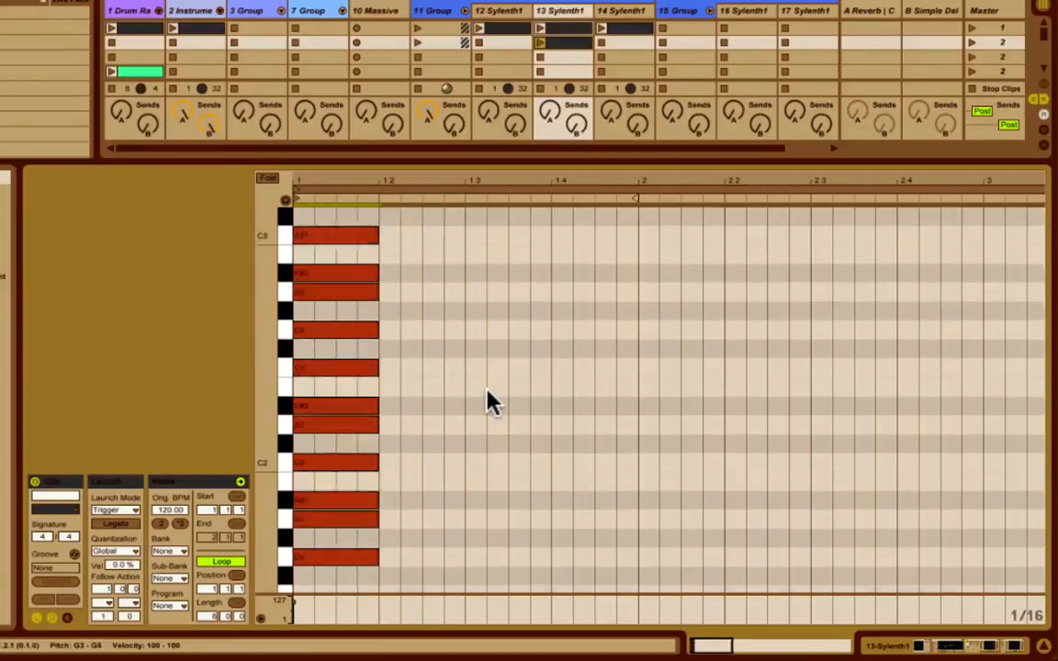
pyautogui.scroll(-5, 487, 397)
pyautogui.scroll(2, 452, 403)
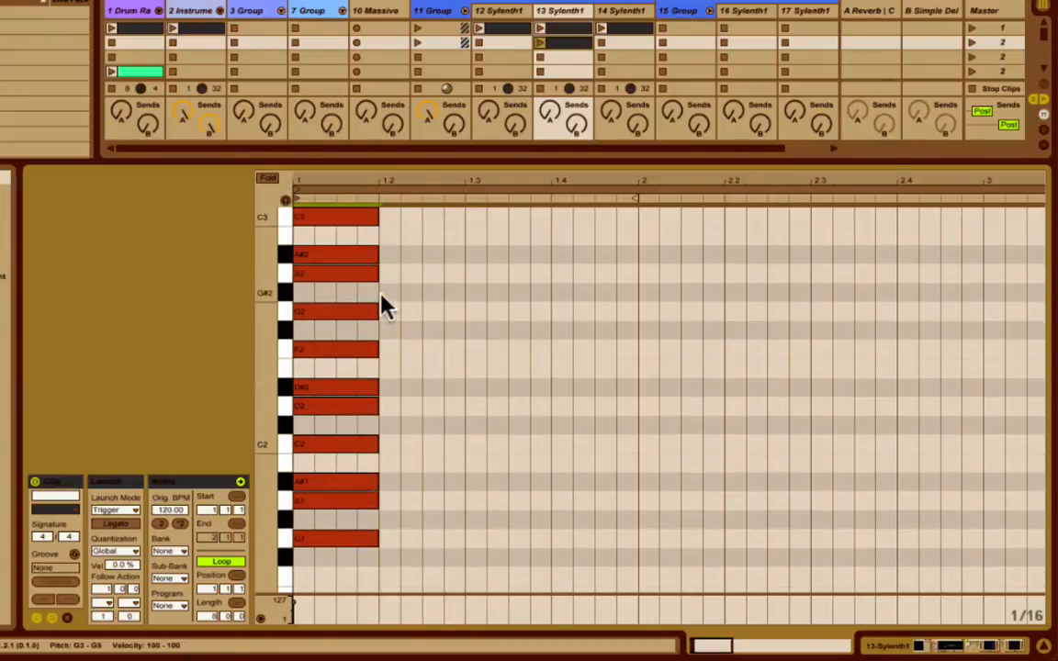
# Duplicate the notes from G1 to G2, lower the copies one octave and align them with the clip start.
pyautogui.moveTo(358, 303); pyautogui.dragTo(359, 568)
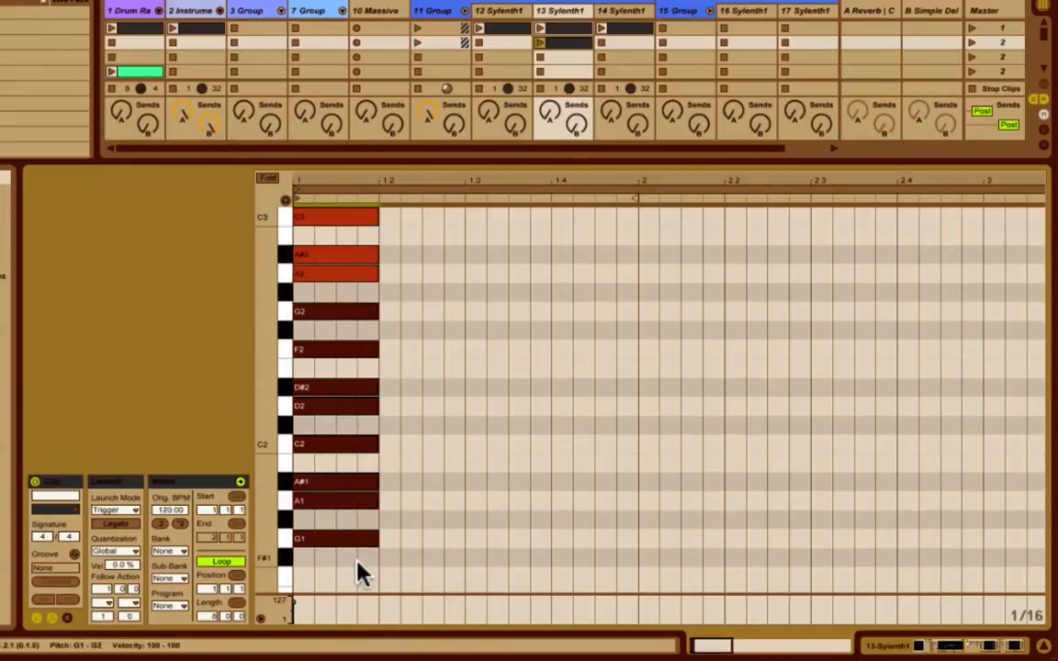
pyautogui.hotkey('ctrl', 'd')
pyautogui.hotkey('shift', 'Down')
pyautogui.press('Left')
pyautogui.press('Left')
pyautogui.press('Left')
pyautogui.press('Left')
pyautogui.press('Left')
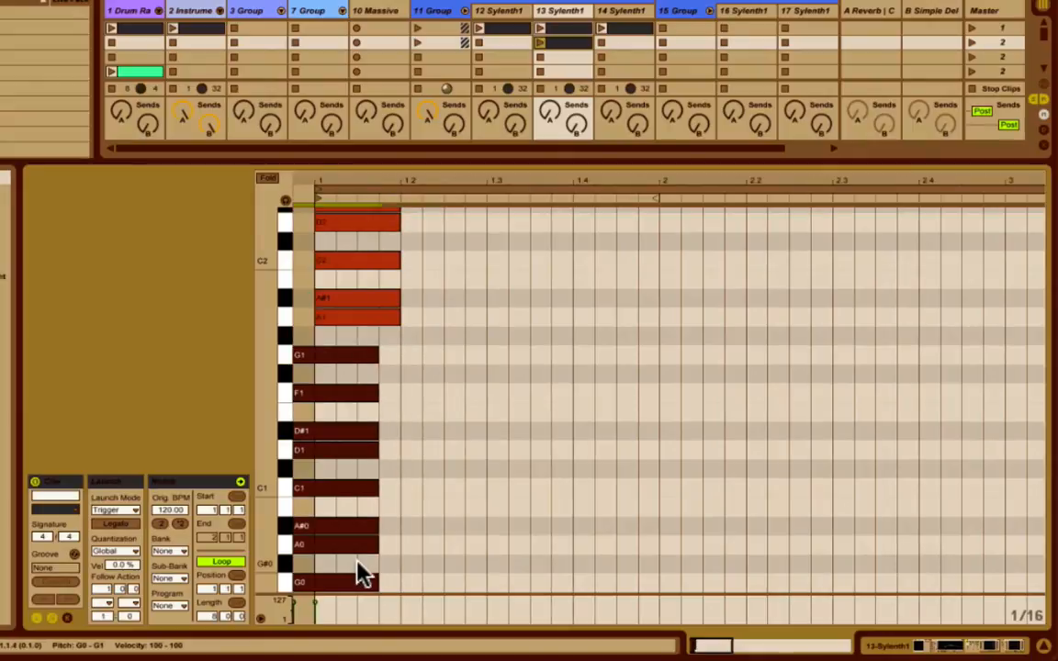
pyautogui.press('Right')
# Move all scale notes two beats before the clip start and fold the note editor to the scale's keys.
pyautogui.click(630, 280)
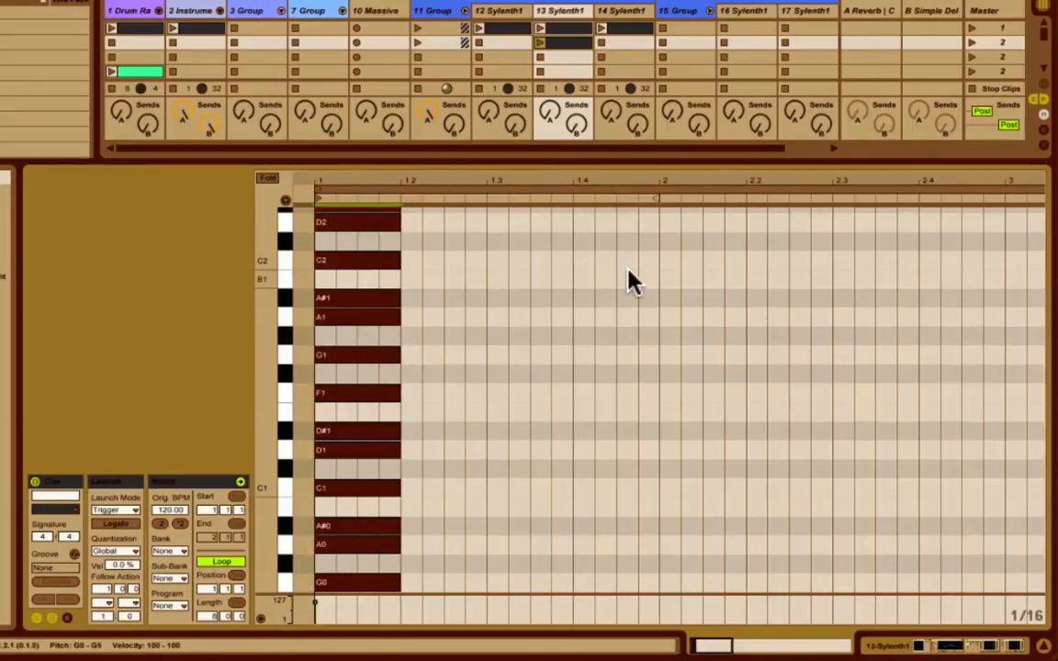
pyautogui.press('Left')
pyautogui.press('Left')
pyautogui.press('Left')
pyautogui.press('Left')
pyautogui.press('Left')
pyautogui.press('Left')
pyautogui.press('Left')
pyautogui.press('Left')
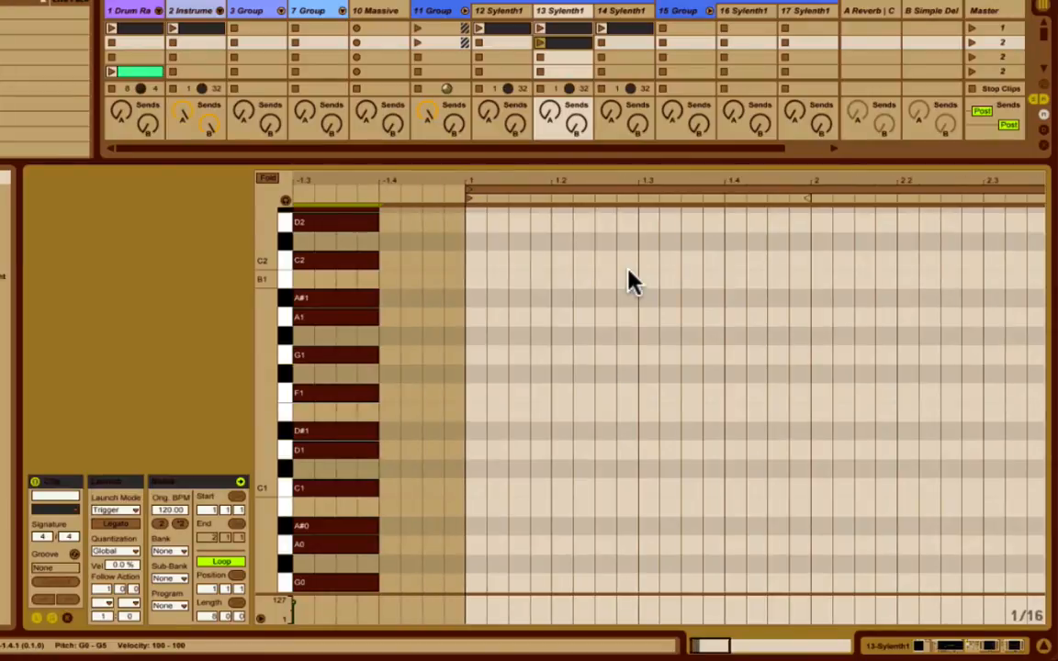
pyautogui.click(272, 179)
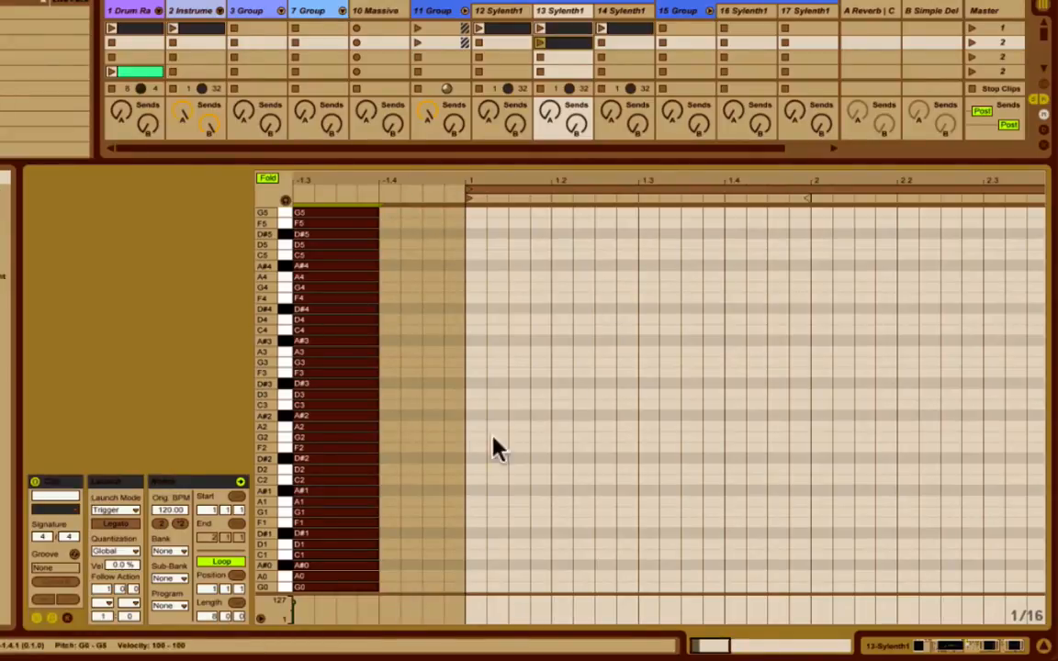
# Draw a G1 note at the clip start and lengthen it to two sixteenths.
pyautogui.hscroll(1, 522, 437)
pyautogui.hscroll(2, 522, 444)
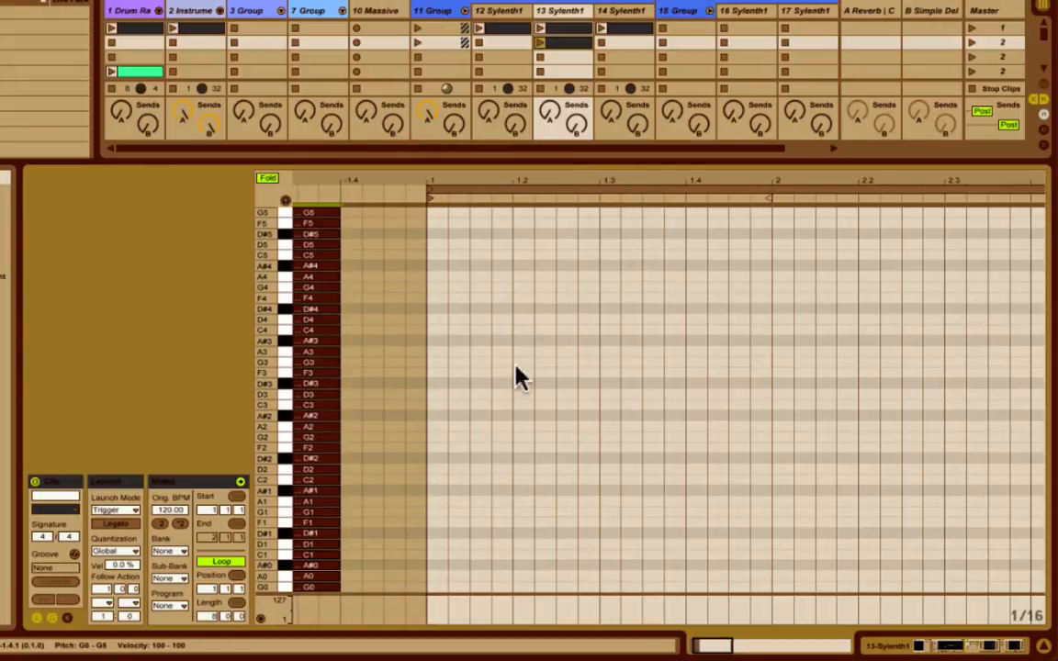
pyautogui.doubleClick(439, 513)
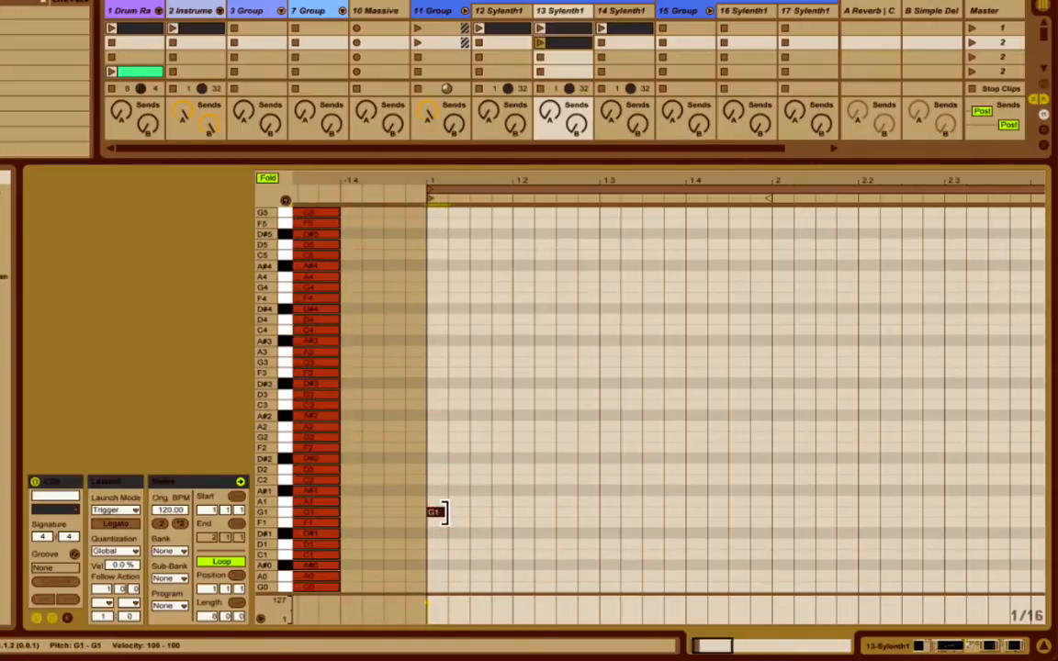
pyautogui.moveTo(446, 511); pyautogui.dragTo(475, 515)
# Copy the new G1 note up to A#1 and D2 to form a G minor chord.
pyautogui.moveTo(715, 641); pyautogui.dragTo(715, 656)
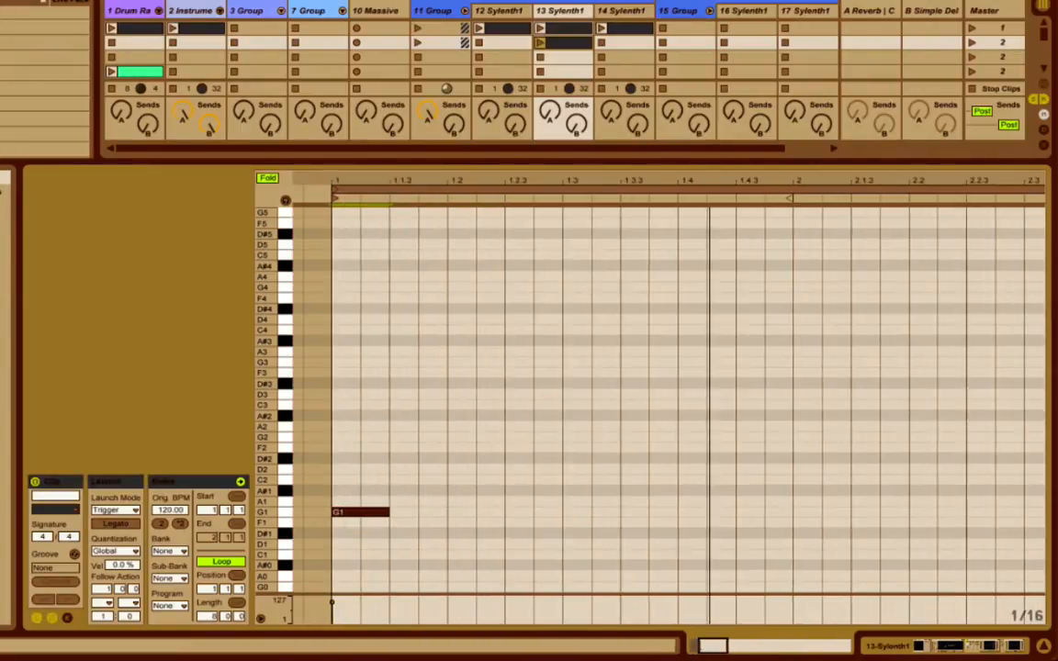
pyautogui.hscroll(-3, 526, 483)
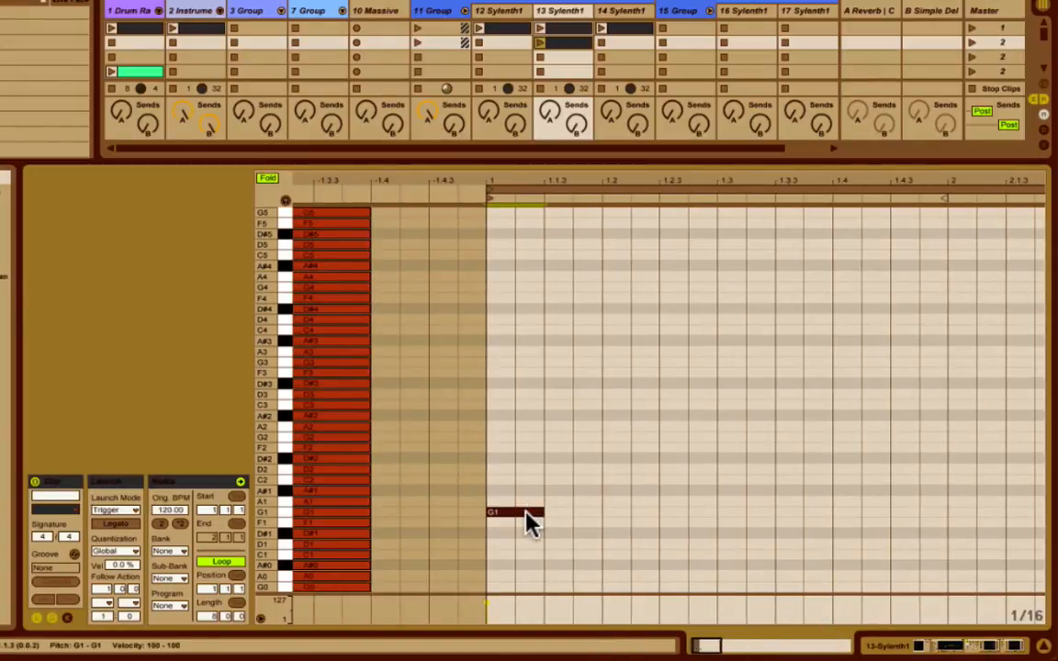
pyautogui.moveTo(531, 522); pyautogui.dragTo(529, 472)
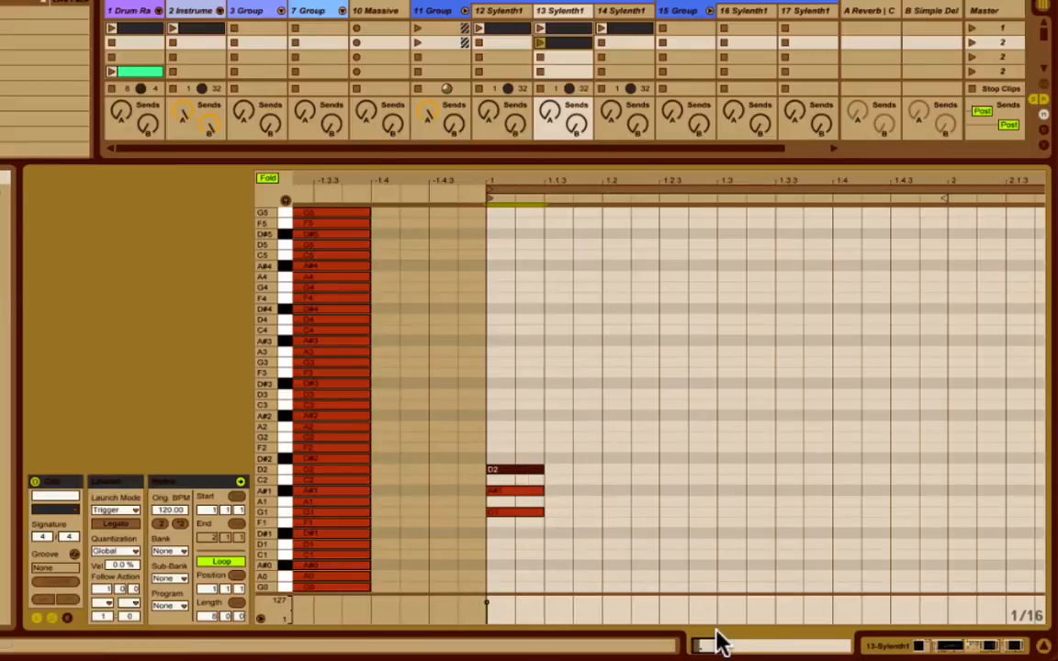
# Duplicate the G1, A#1 and D2 chord four times in a row.
pyautogui.moveTo(710, 647); pyautogui.dragTo(709, 656)
pyautogui.hscroll(-4, 574, 531)
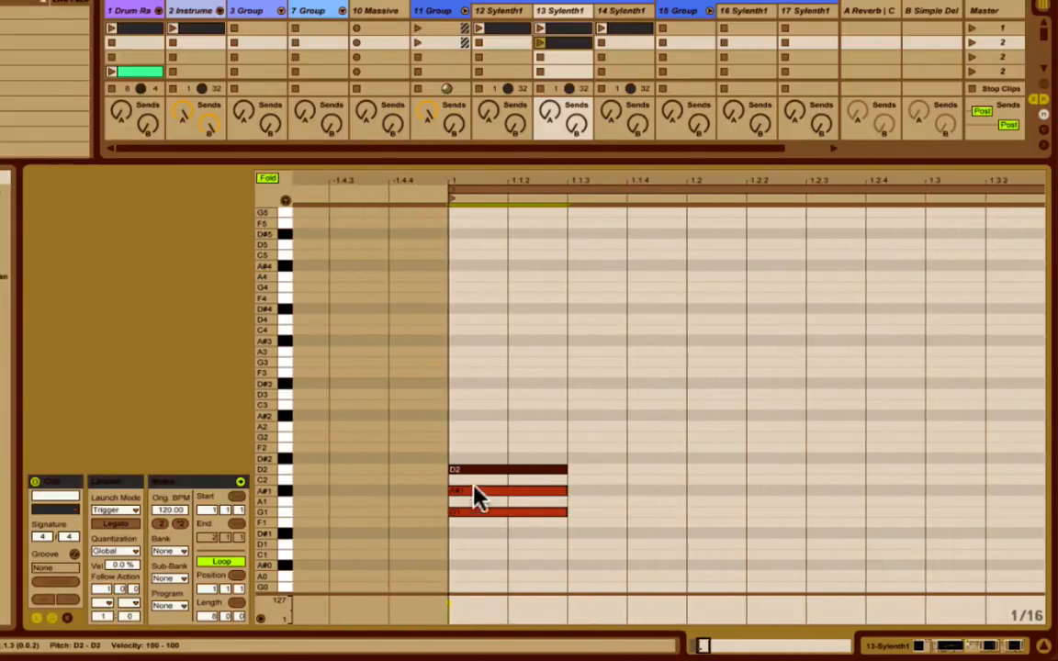
pyautogui.click(468, 440)
pyautogui.moveTo(468, 440); pyautogui.dragTo(470, 555)
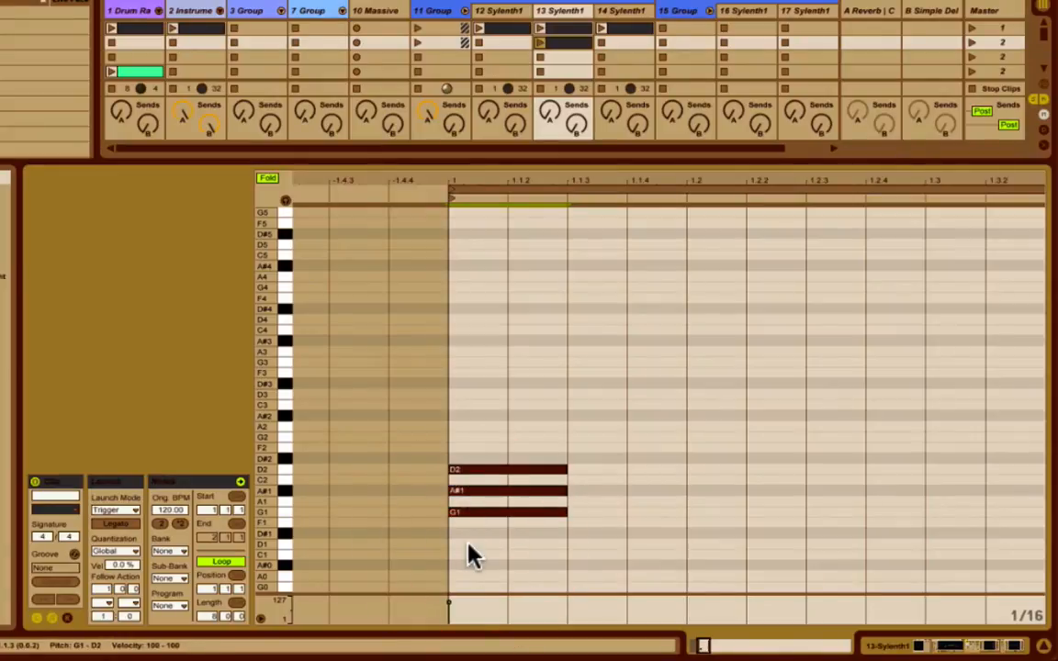
pyautogui.hotkey('ctrl', 'd')
pyautogui.hotkey('ctrl', 'd')
pyautogui.hotkey('ctrl', 'd')
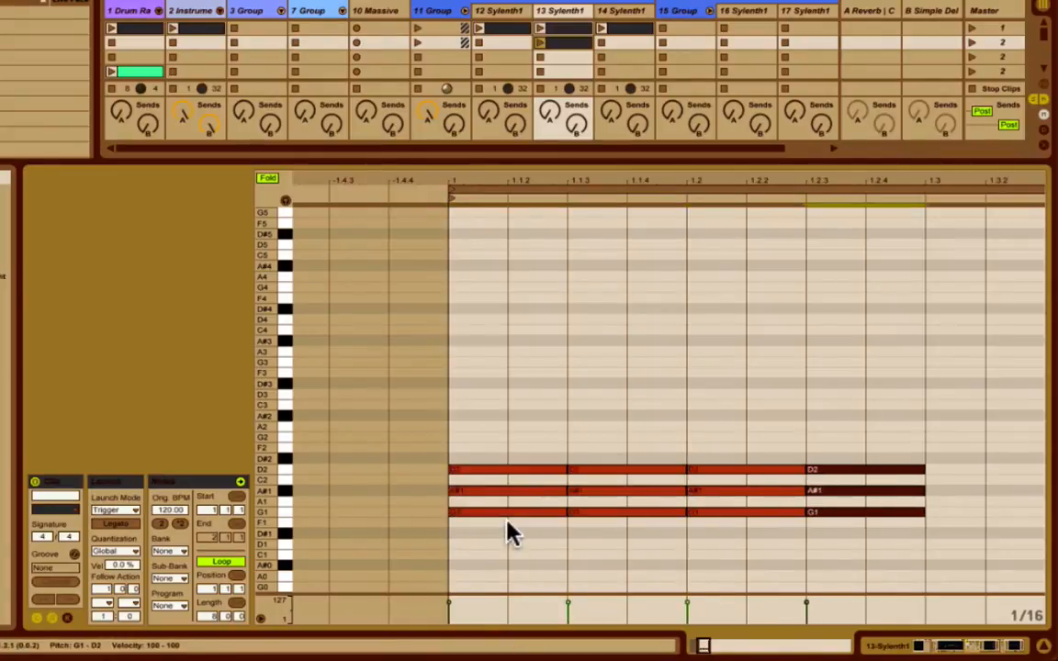
pyautogui.hotkey('ctrl', 'd')
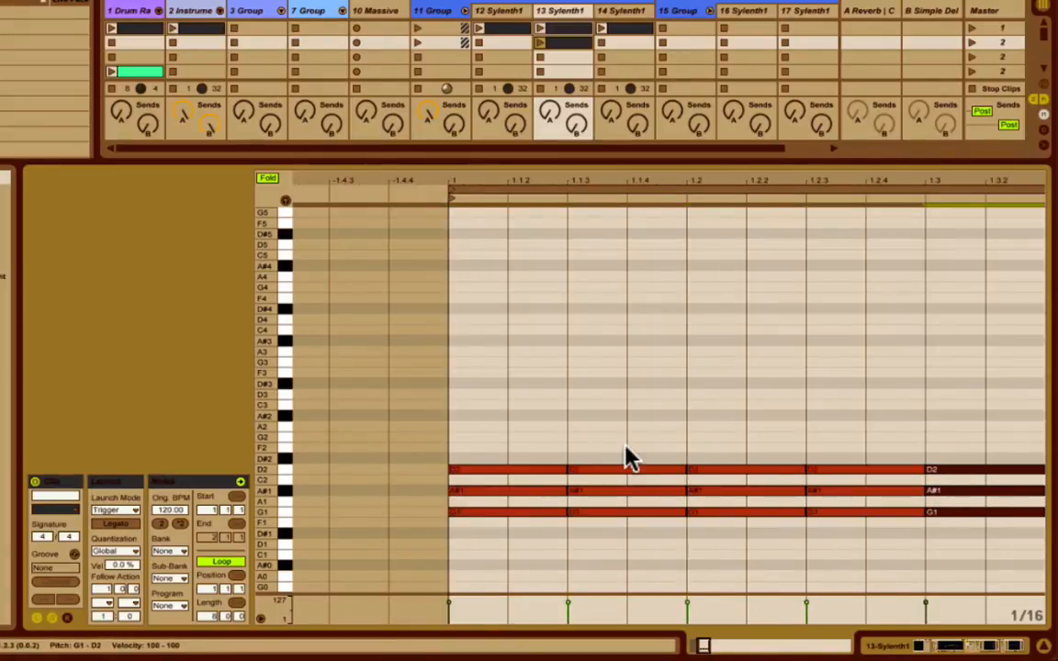
# Shift the chord copies so that a sixteenth-note gap separates each of the five chords.
pyautogui.moveTo(626, 443); pyautogui.dragTo(1005, 525)
pyautogui.press('Right')
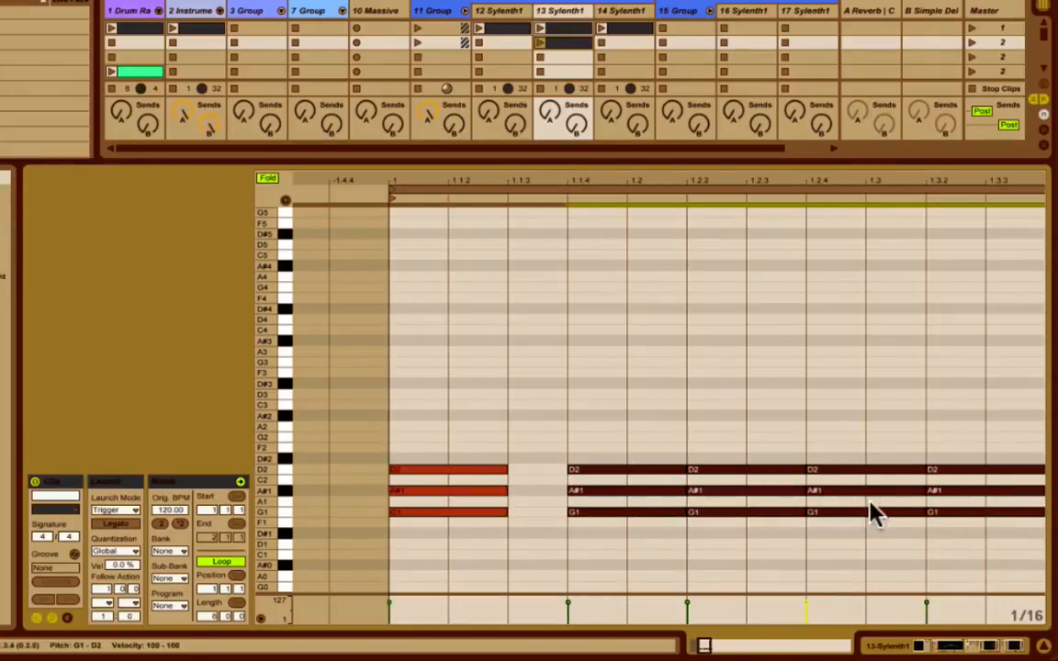
pyautogui.moveTo(768, 425); pyautogui.dragTo(1055, 522)
pyautogui.press('Right')
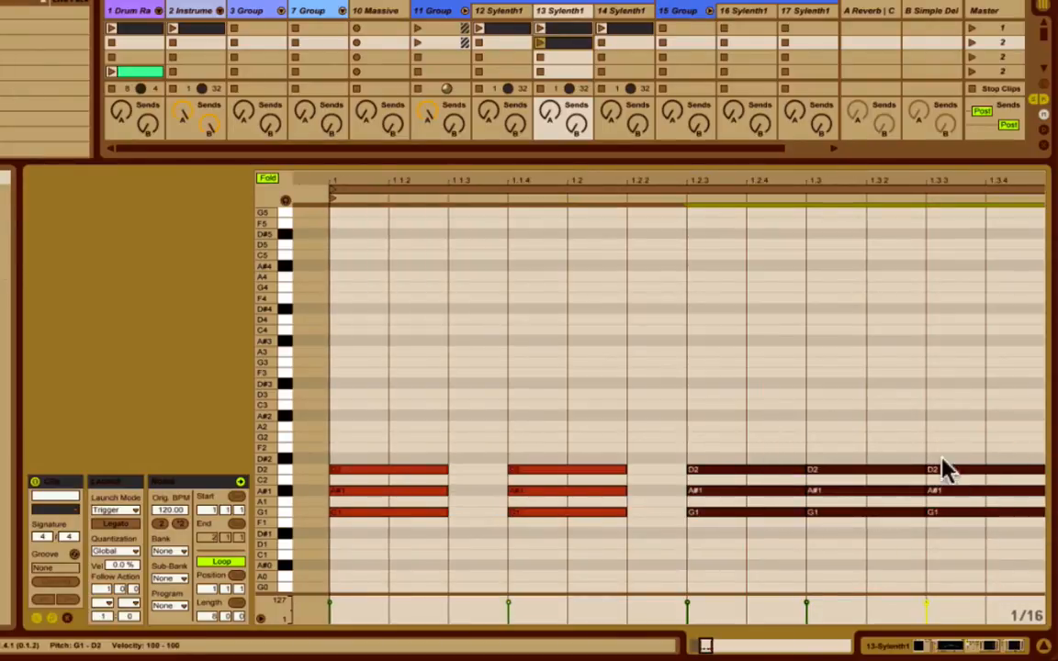
pyautogui.moveTo(911, 394); pyautogui.dragTo(1030, 566)
pyautogui.press('Right')
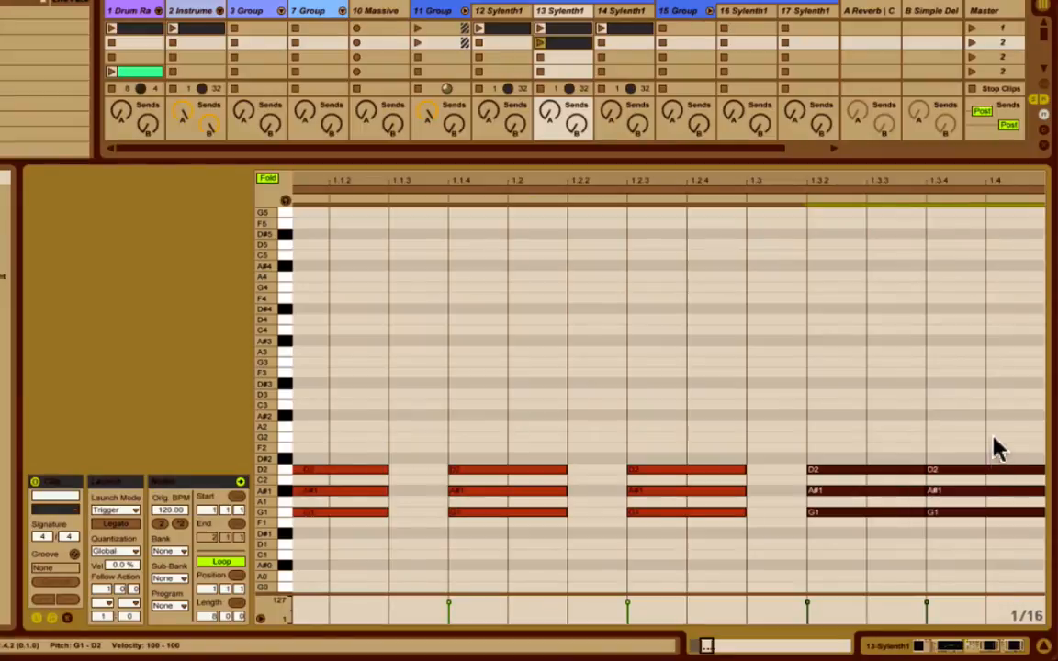
pyautogui.moveTo(999, 450); pyautogui.dragTo(1032, 578)
pyautogui.press('Right')
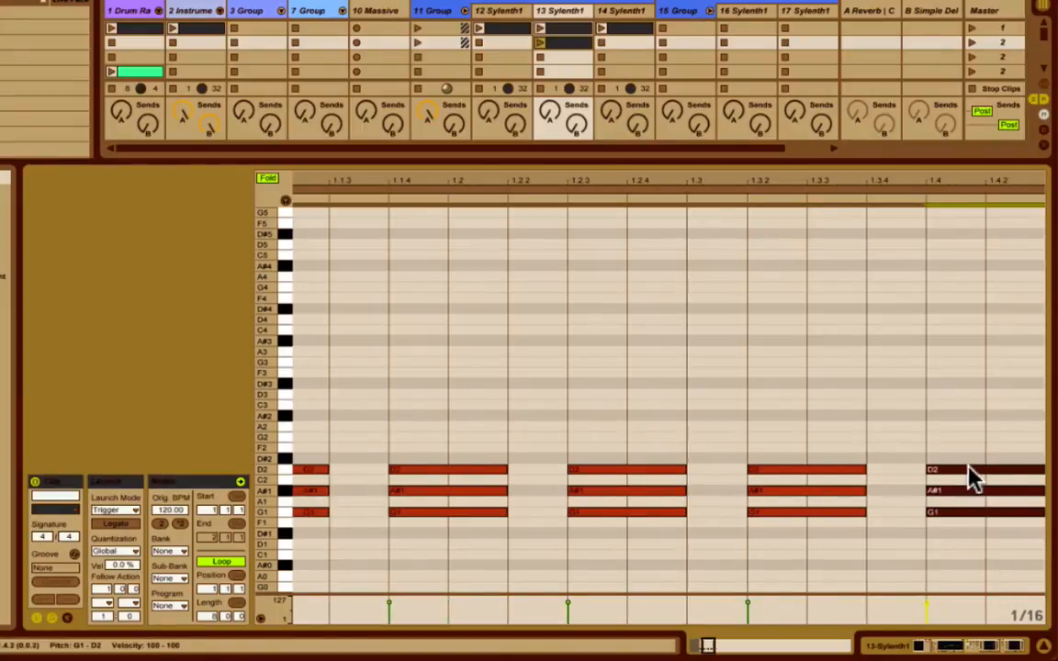
# Duplicate the last chord directly after itself at 1.4.3 and launch the second scene to play the clip.
pyautogui.hotkey('ctrl', 'd')
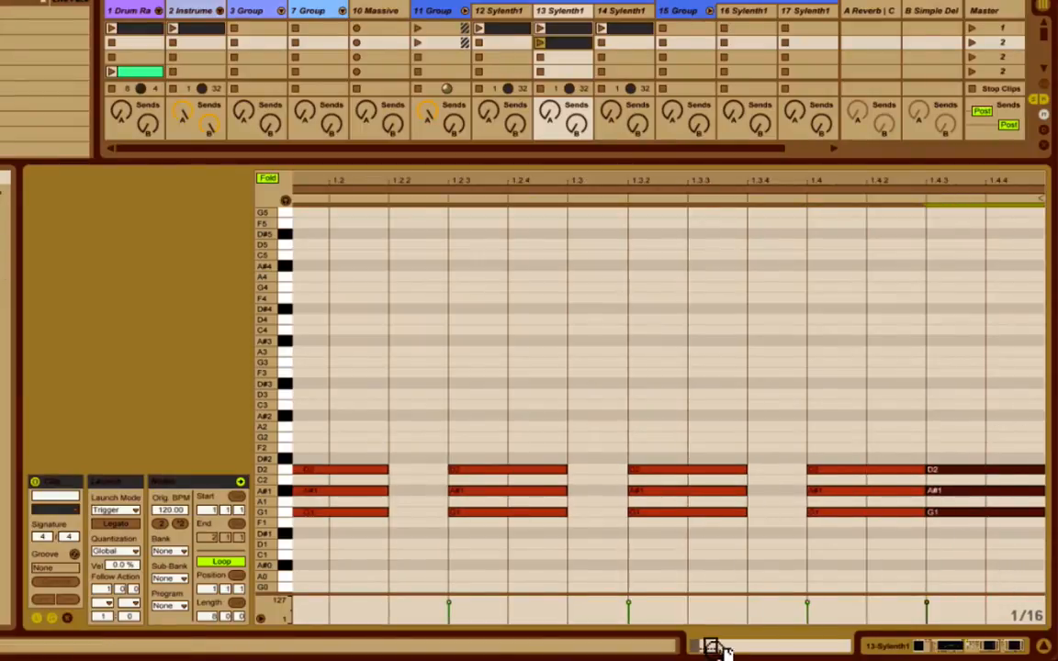
pyautogui.moveTo(717, 649); pyautogui.dragTo(640, 581)
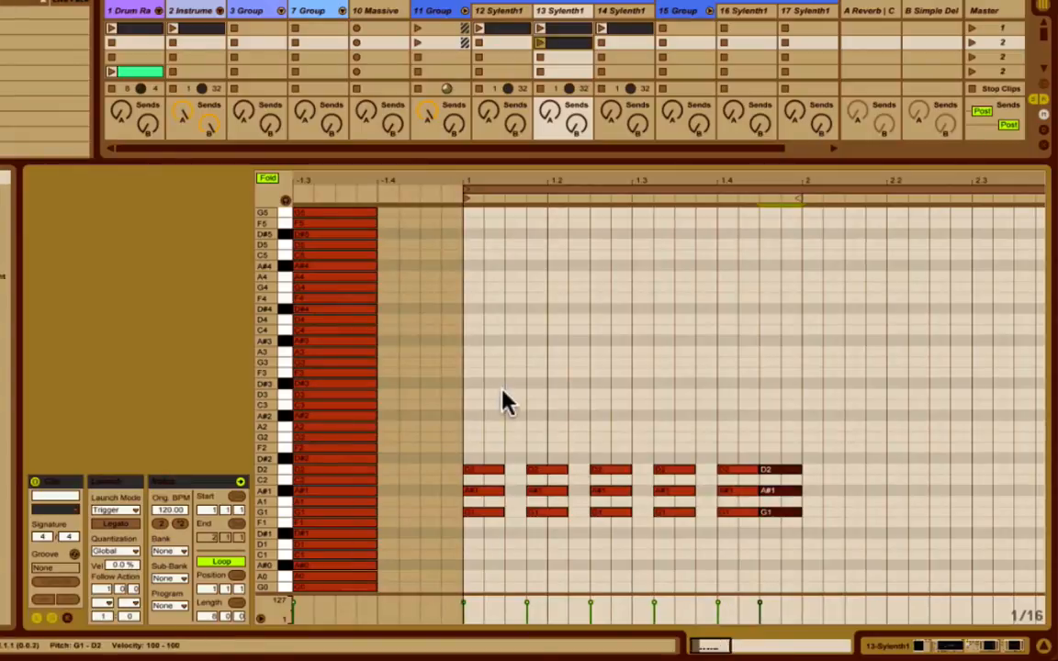
pyautogui.moveTo(503, 391); pyautogui.dragTo(852, 583)
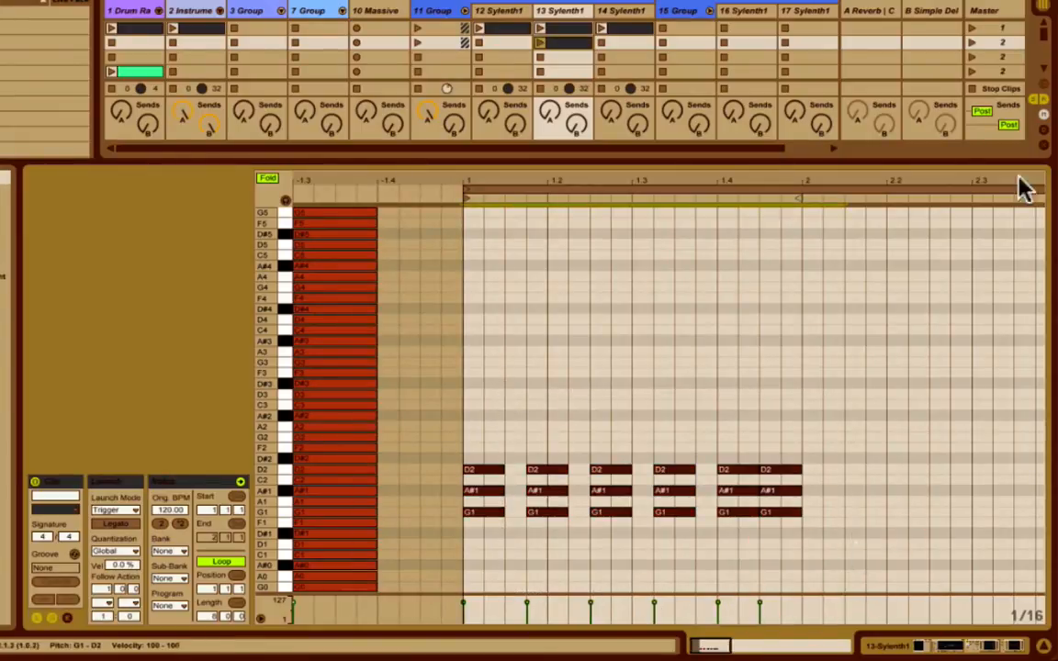
pyautogui.click(970, 43)
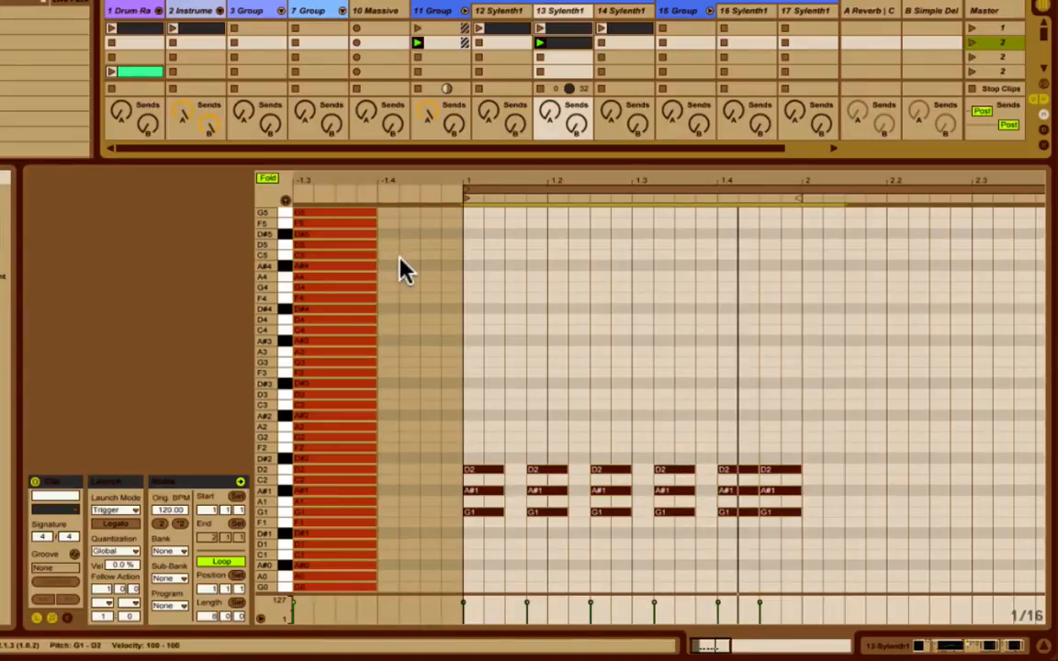
# Raise all notes in the clip, chords and scale guide alike, by one octave.
pyautogui.hotkey('shift', 'Up')
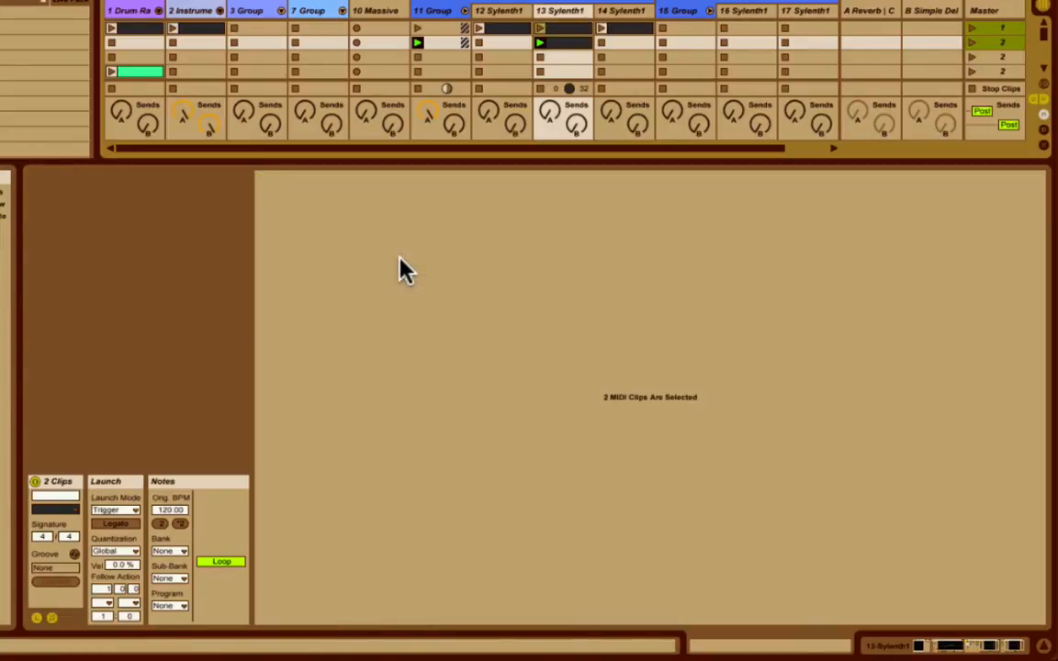
pyautogui.click(512, 37)
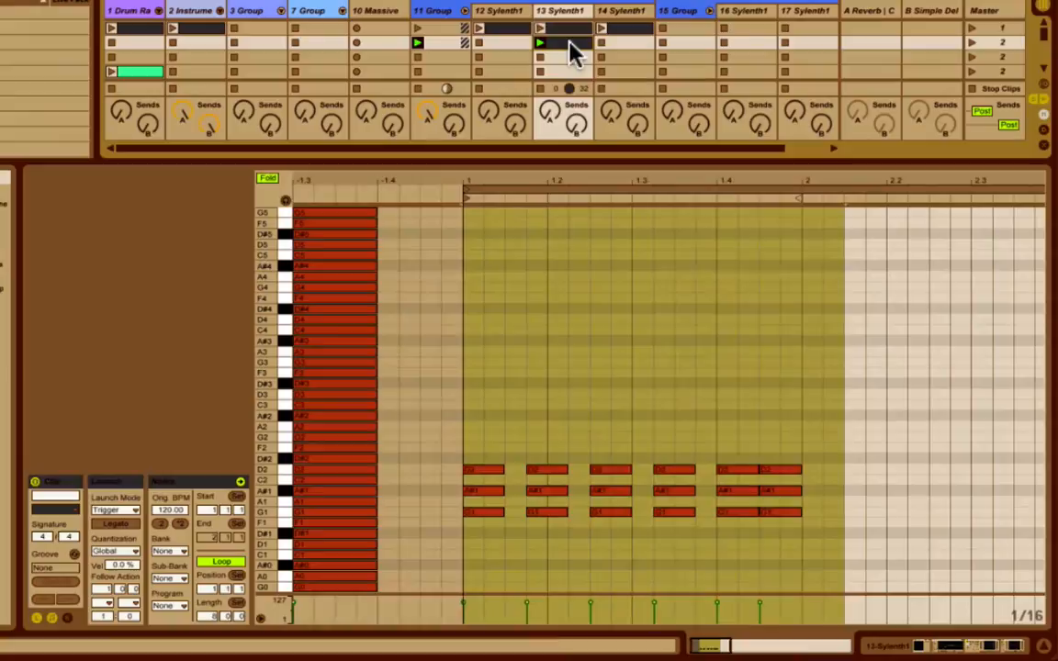
pyautogui.click(514, 454)
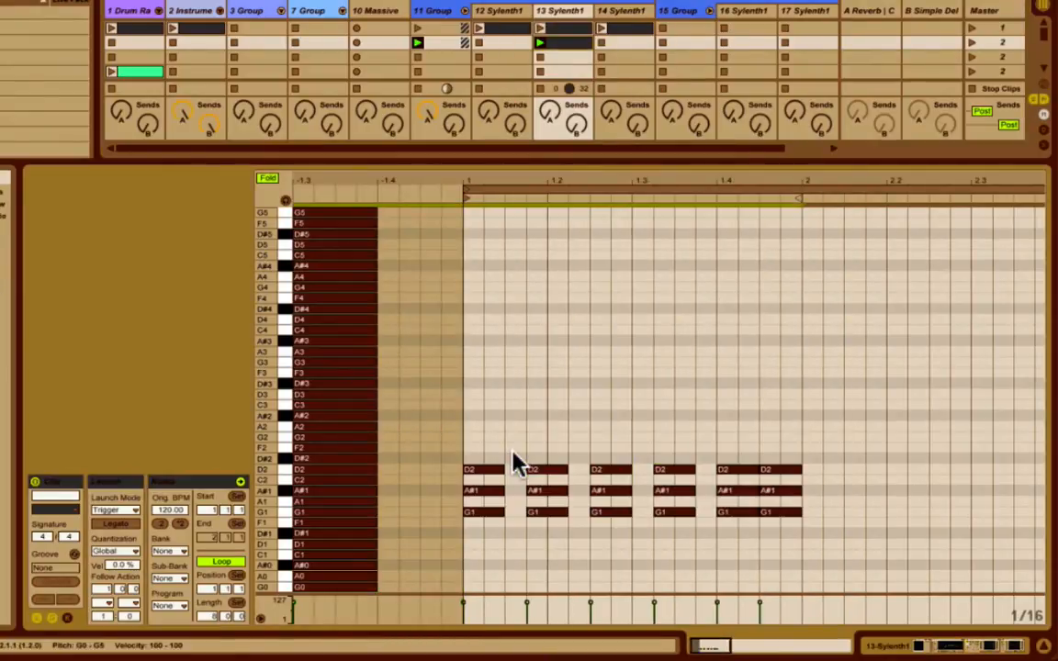
pyautogui.hotkey('shift', 'Up')
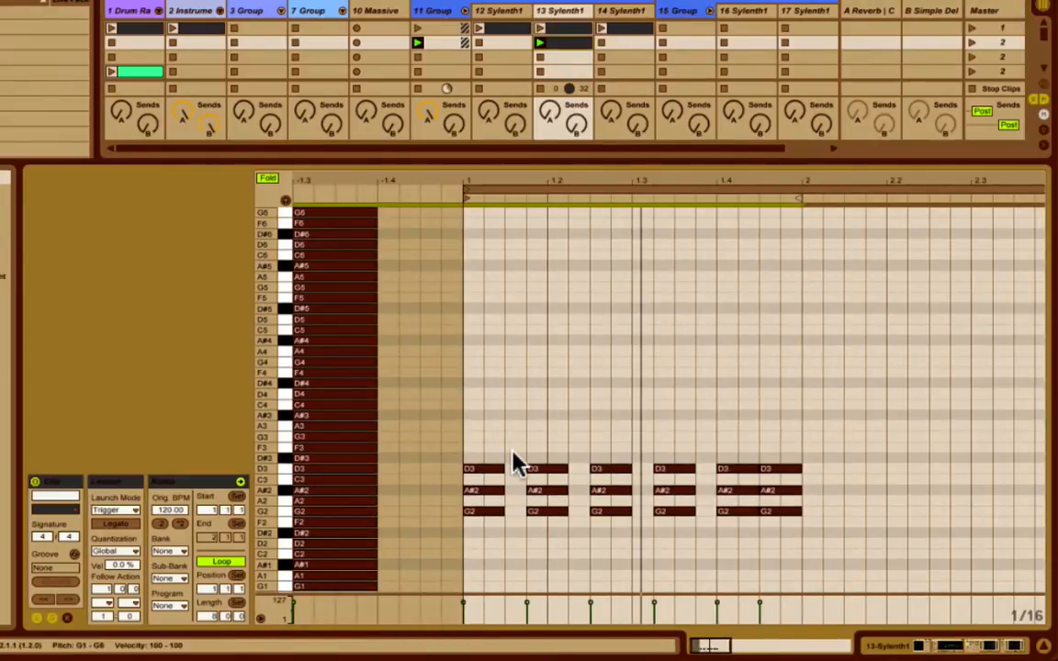
# Raise the upper two notes of every chord within the scale to D#3 and G3, keeping G2 as the root.
pyautogui.moveTo(483, 424); pyautogui.dragTo(797, 501)
pyautogui.moveTo(266, 470); pyautogui.dragTo(303, 461)
pyautogui.scroll(-3, 669, 358)
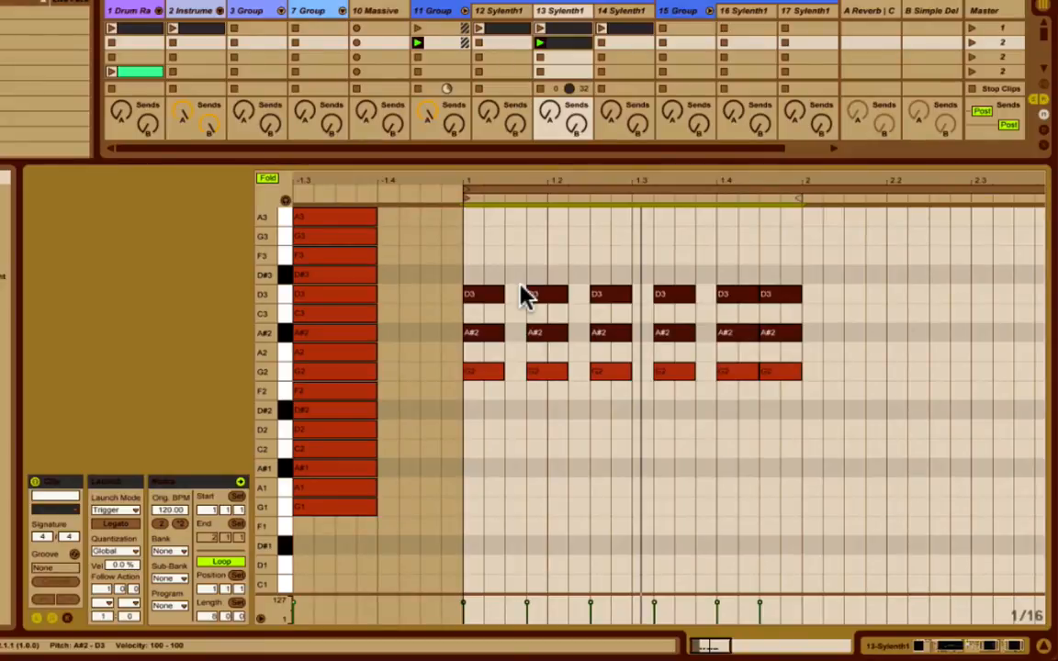
pyautogui.press('Up')
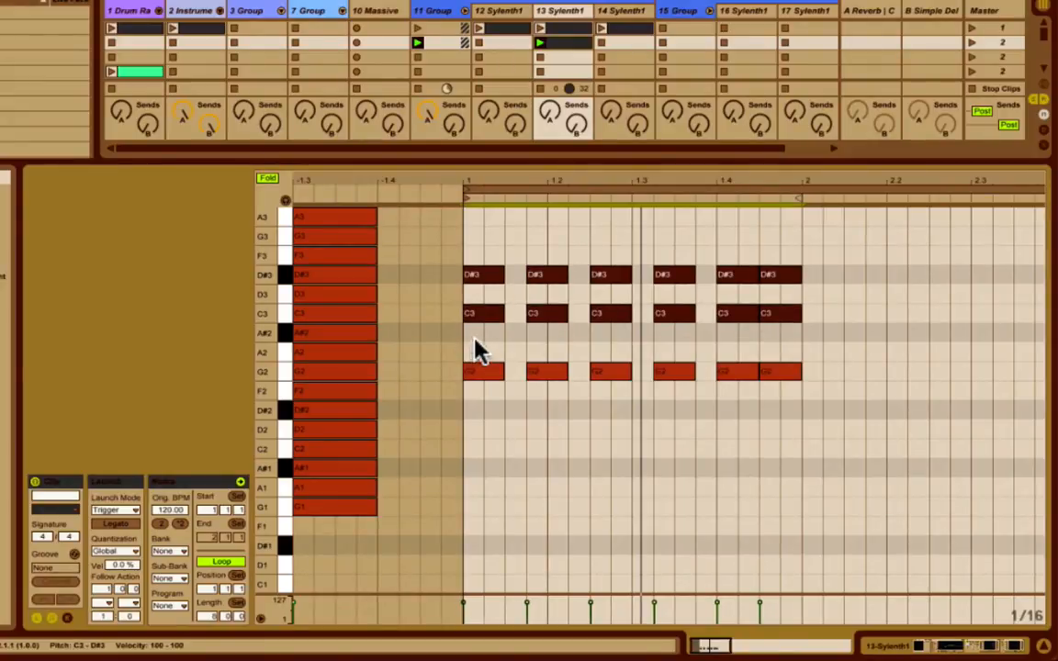
pyautogui.moveTo(473, 345); pyautogui.dragTo(845, 224)
pyautogui.press('Up')
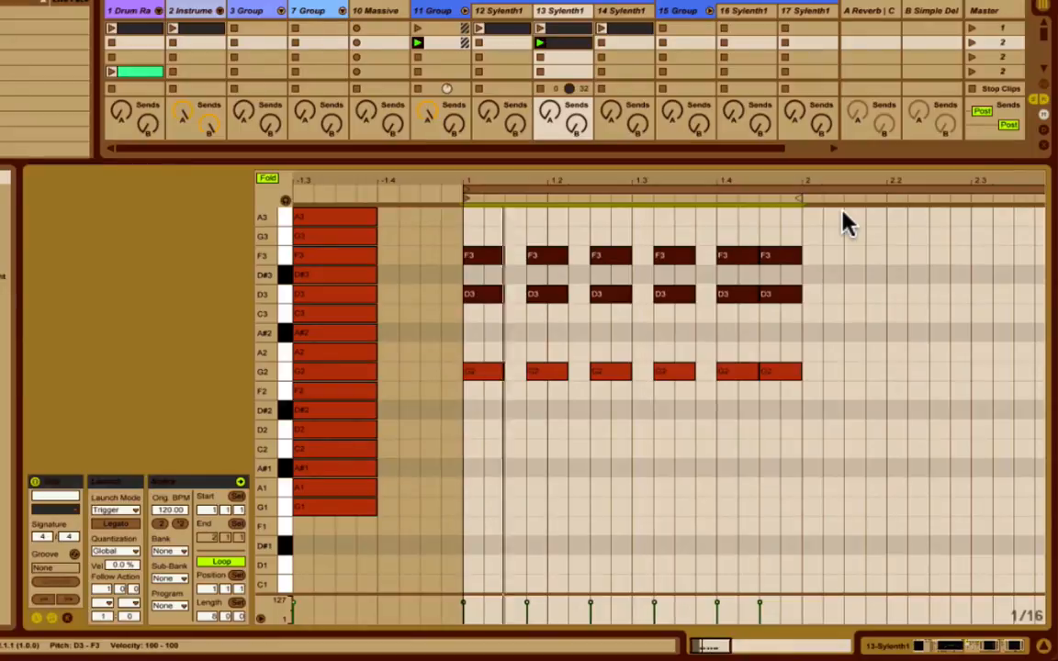
pyautogui.press('Up')
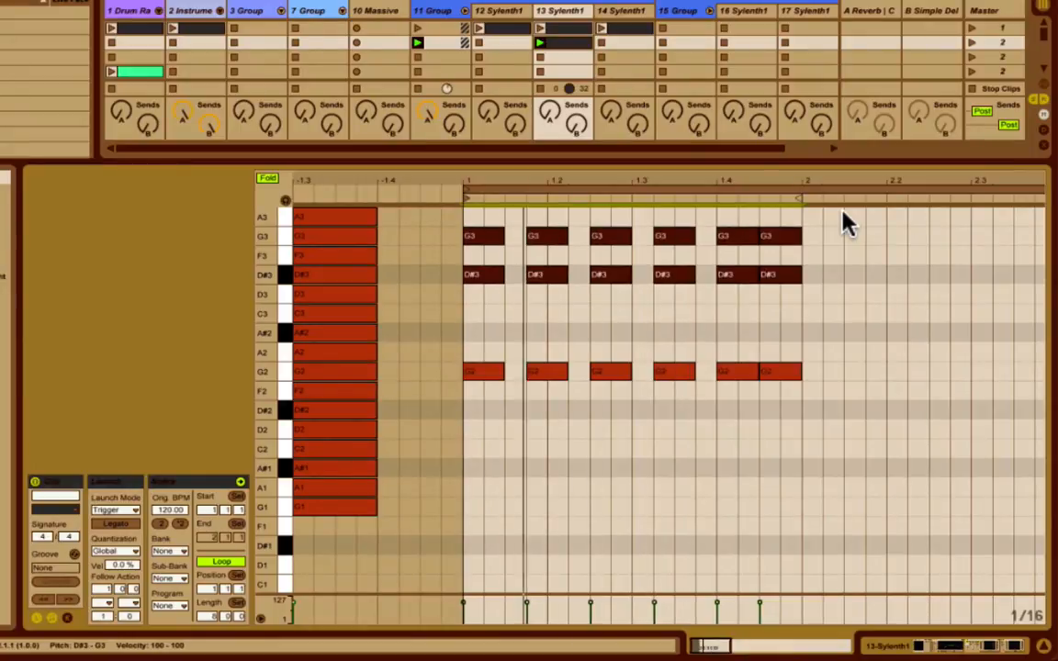
# Lower the middle note of every chord from D#3 to D3.
pyautogui.scroll(2, 726, 344)
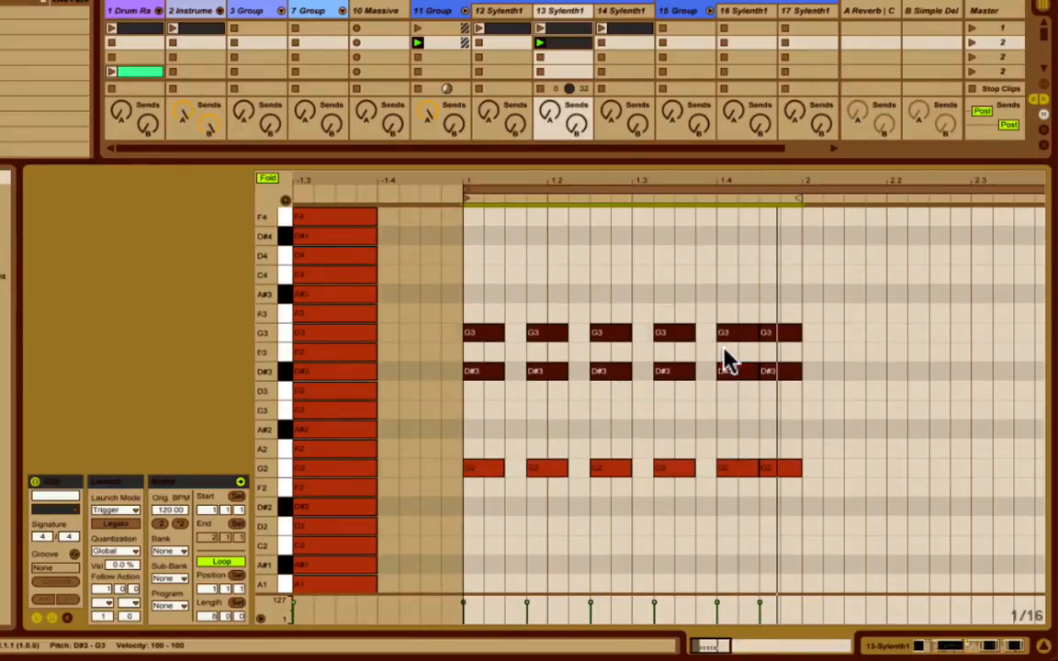
pyautogui.moveTo(796, 496); pyautogui.dragTo(452, 253)
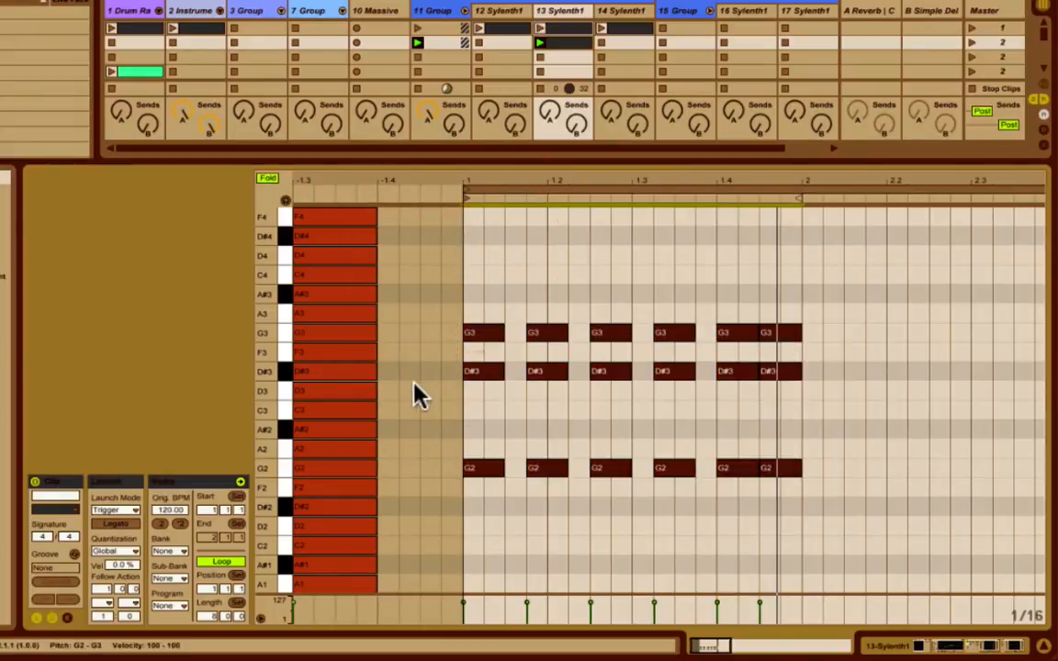
pyautogui.moveTo(862, 370); pyautogui.dragTo(476, 367)
pyautogui.press('Down')
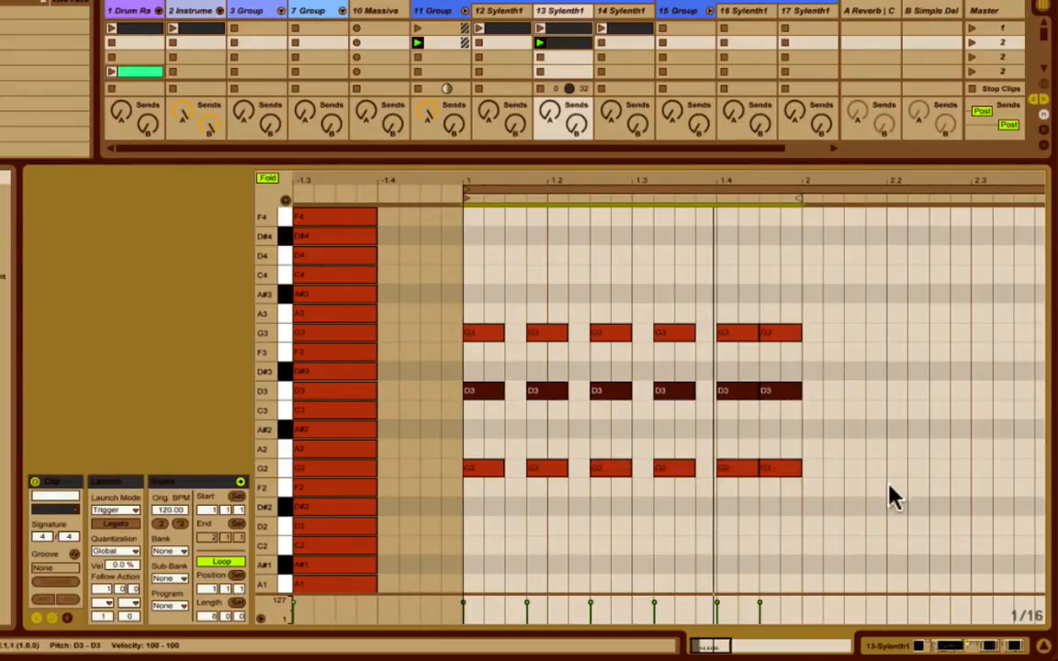
# Duplicate all the chords in bar 1 and align the copy with the start of bar 2.
pyautogui.moveTo(851, 496); pyautogui.dragTo(503, 302)
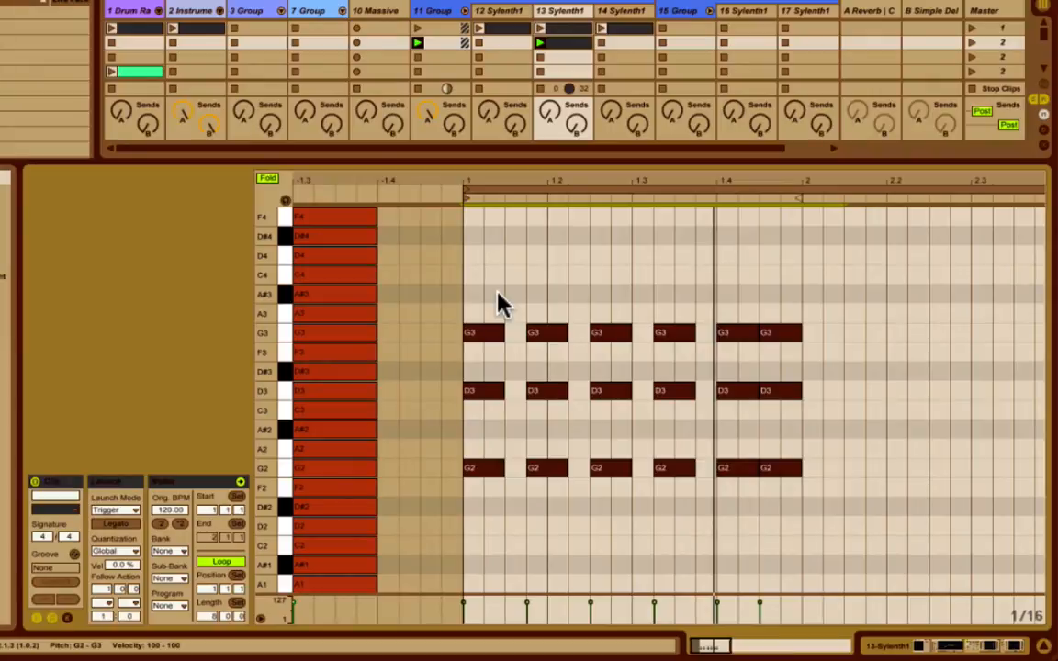
pyautogui.press('super+d')
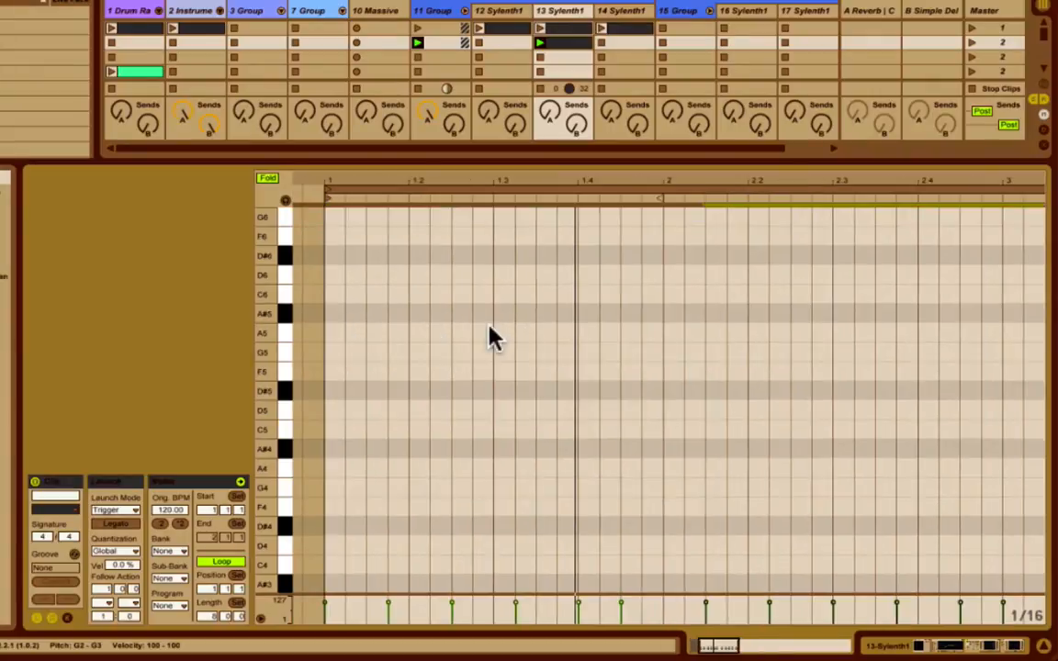
pyautogui.scroll(-3, 520, 338)
pyautogui.hscroll(-3, 520, 338)
pyautogui.scroll(-5, 520, 349)
pyautogui.hscroll(3, 520, 349)
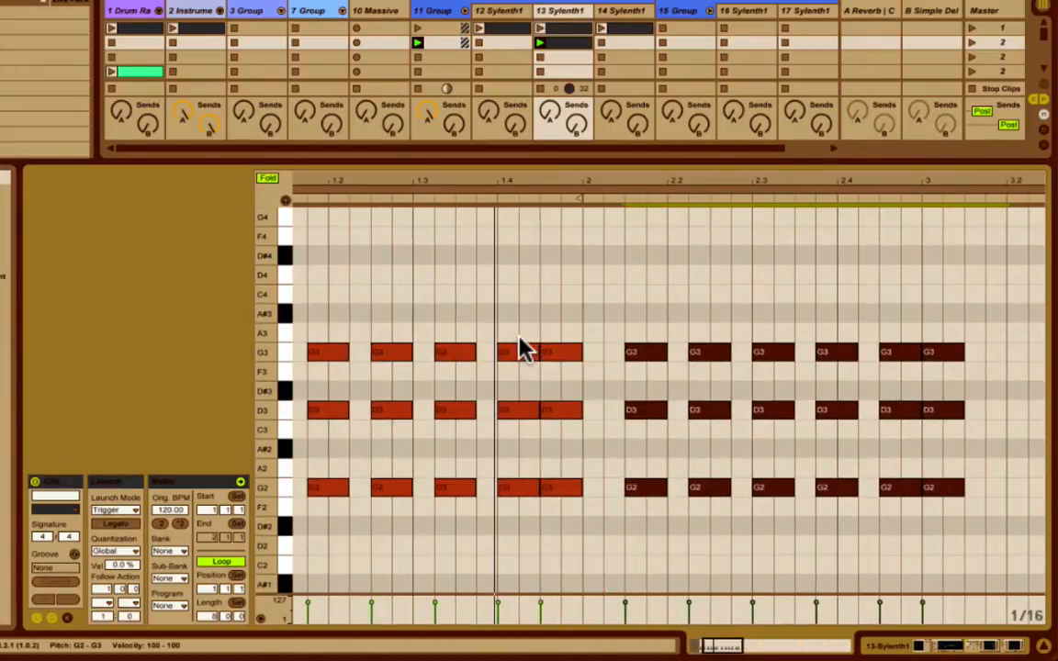
pyautogui.hscroll(1, 569, 351)
pyautogui.moveTo(638, 359); pyautogui.dragTo(597, 357)
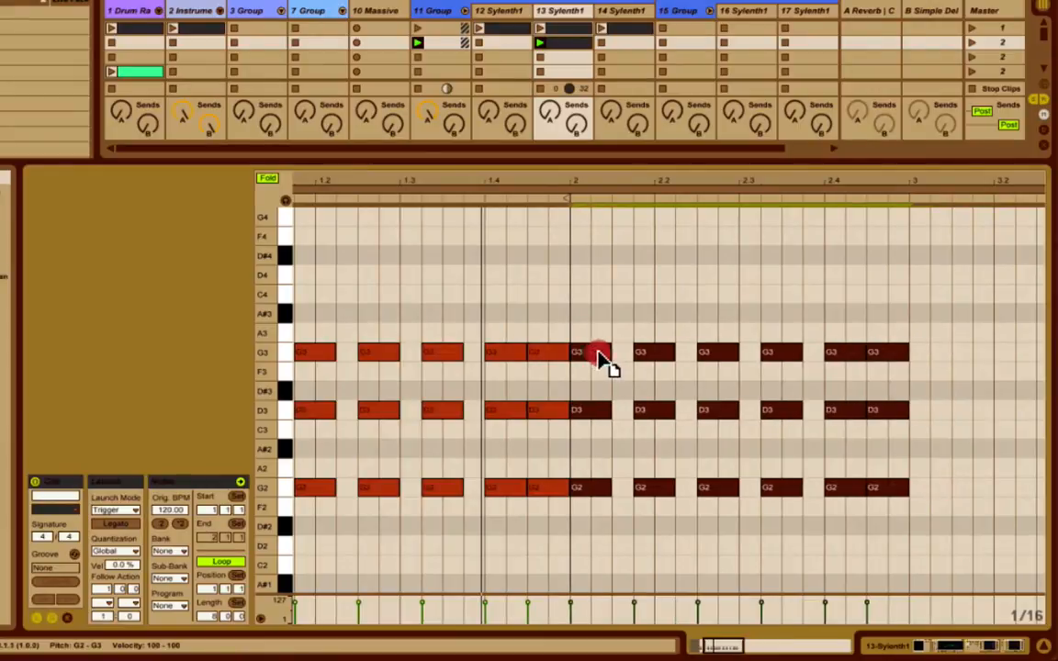
# Raise the chords in bar 2 within the scale to A#2, F3 and A#3.
pyautogui.press('Up')
pyautogui.press('Up')
pyautogui.press('Up')
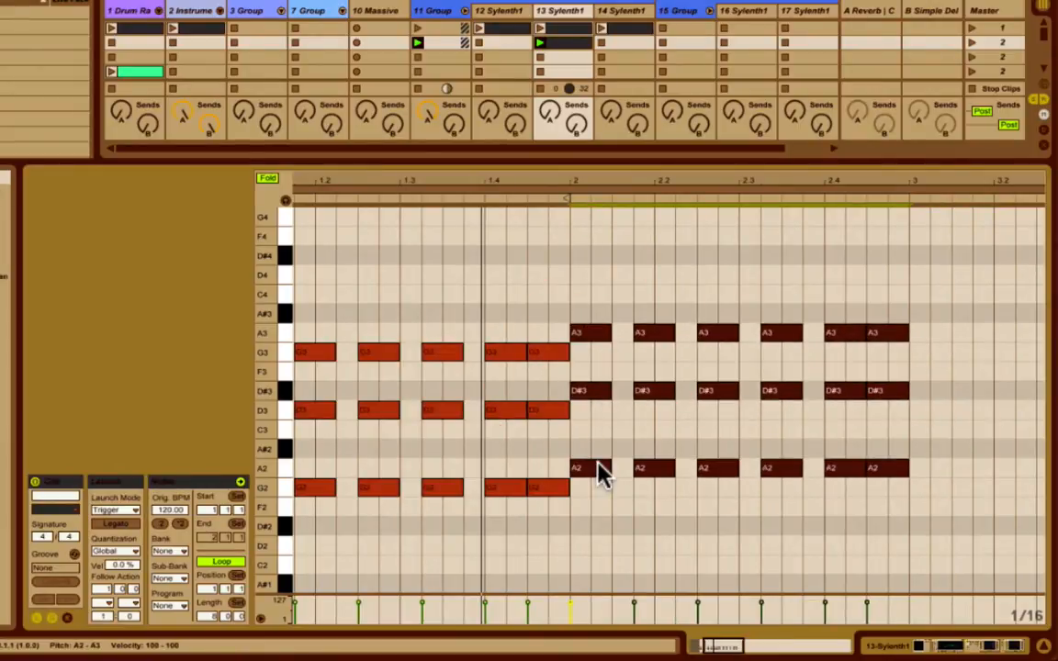
pyautogui.hscroll(-3, 598, 461)
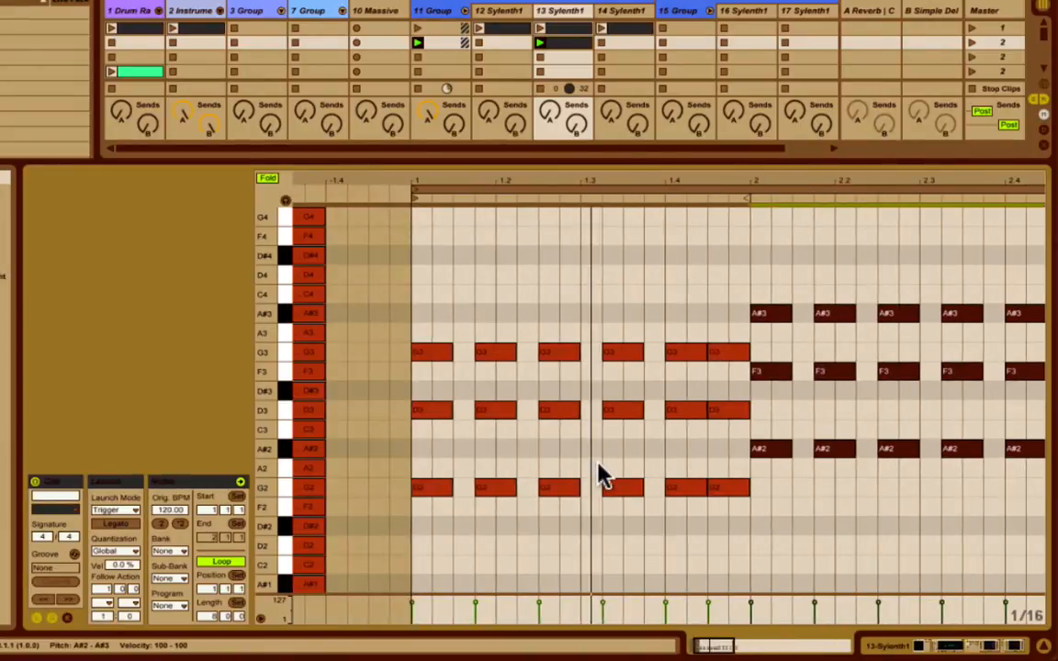
pyautogui.hscroll(2, 598, 462)
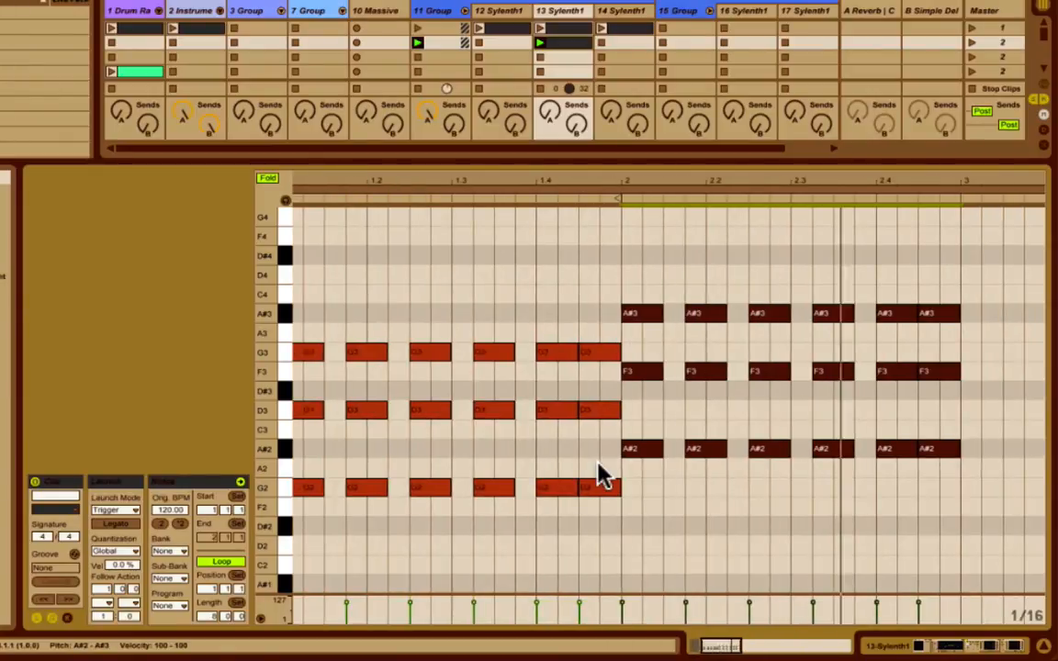
# Duplicate the bar 2 chords into bar 3, directly after the originals.
pyautogui.hscroll(2, 602, 476)
pyautogui.hotkey('ctrl', 'd')
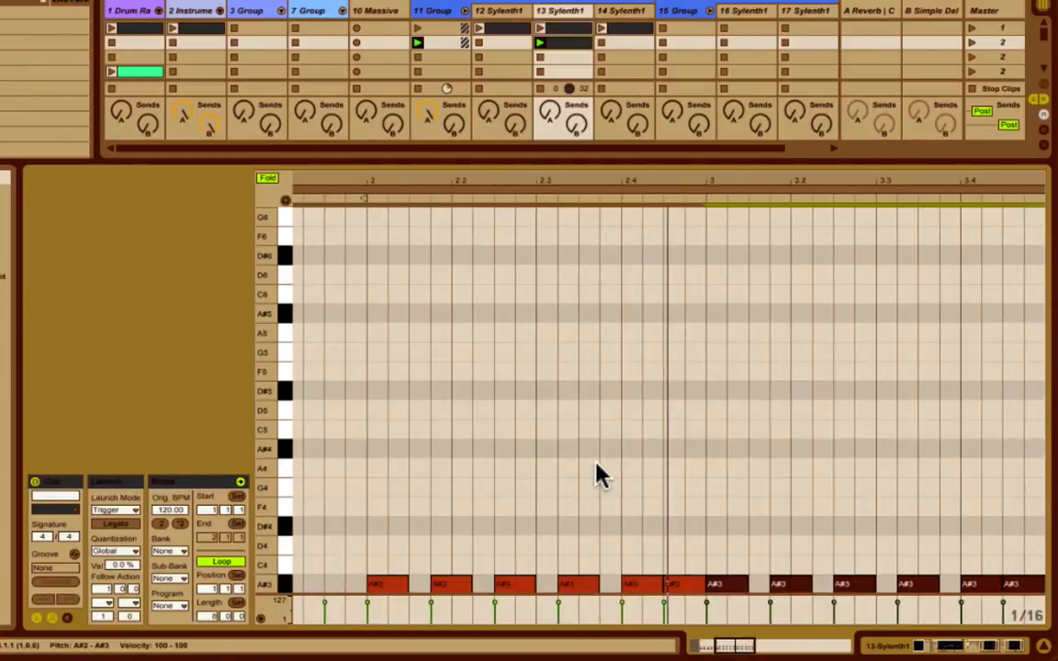
pyautogui.hscroll(1, 597, 463)
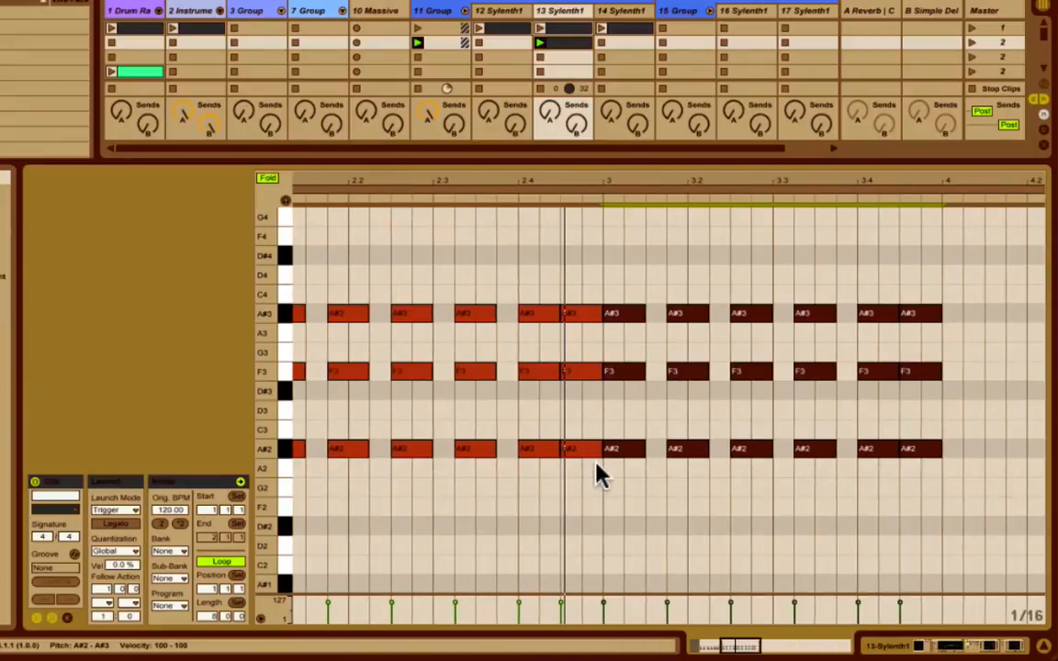
pyautogui.press('Right')
pyautogui.press('Right')
pyautogui.press('Left')
pyautogui.press('Left')
# Raise the chords in bar 3 within the scale to D3, A3 and D4.
pyautogui.press('Up')
pyautogui.press('Up')
pyautogui.press('Up')
pyautogui.press('Up')
pyautogui.press('Up')
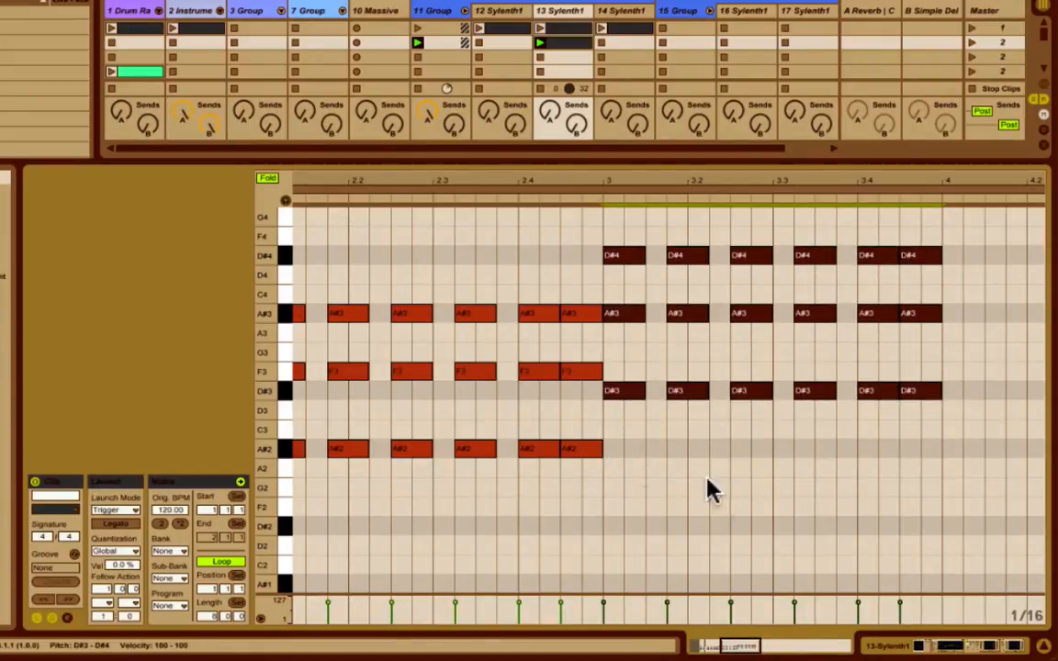
pyautogui.doubleClick(741, 647)
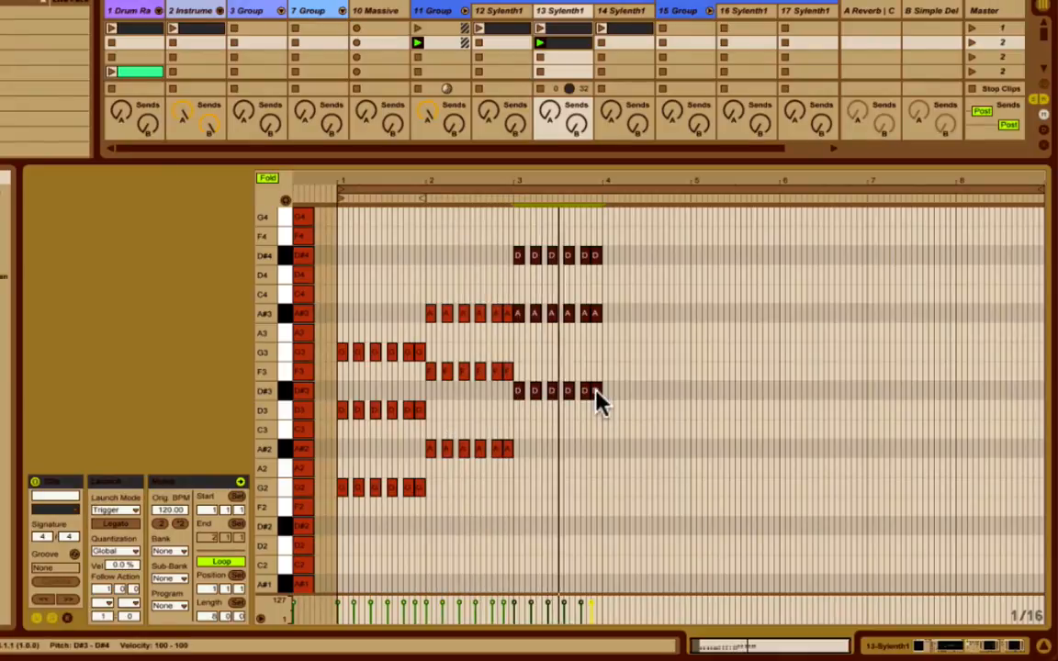
pyautogui.press('Down')
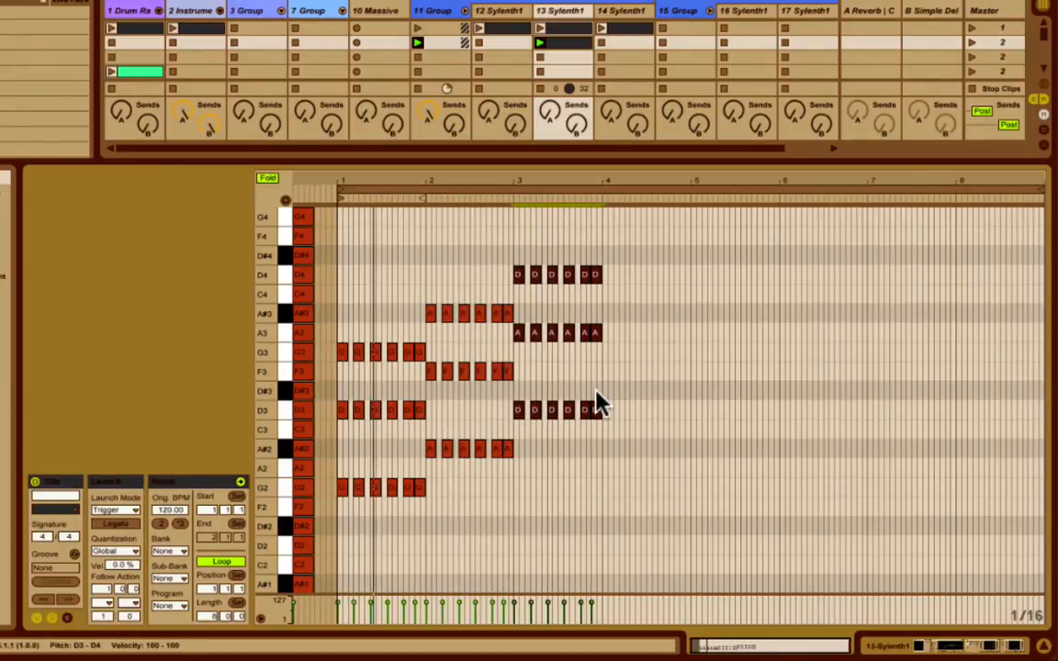
# Lower only the top notes of the bar 3 chords to C4.
pyautogui.moveTo(494, 274); pyautogui.dragTo(654, 274)
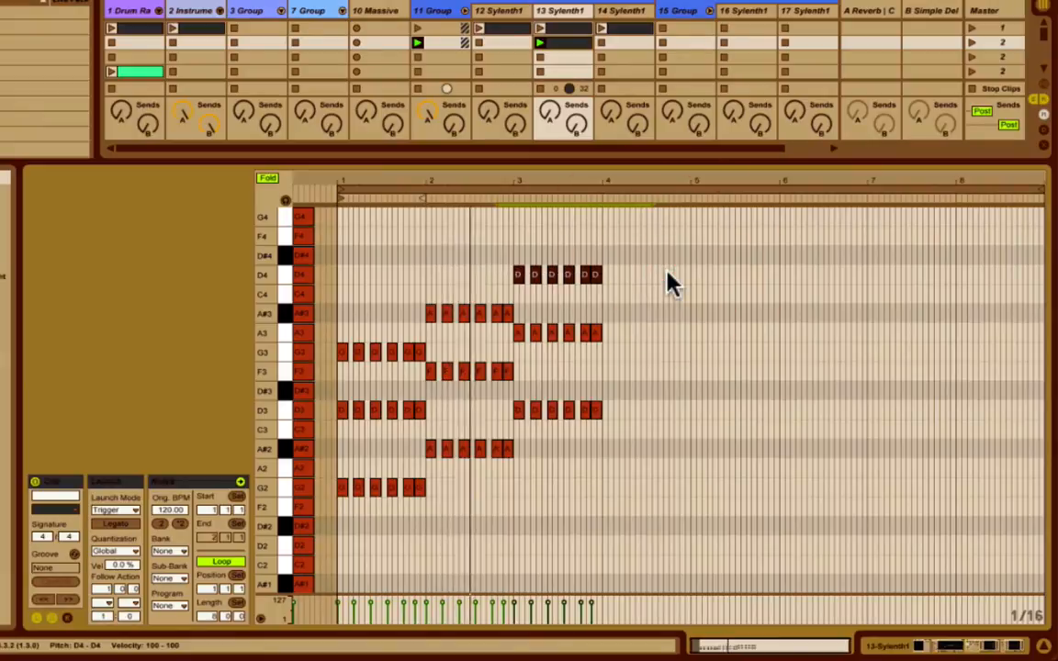
pyautogui.press('Down')
pyautogui.press('Down')
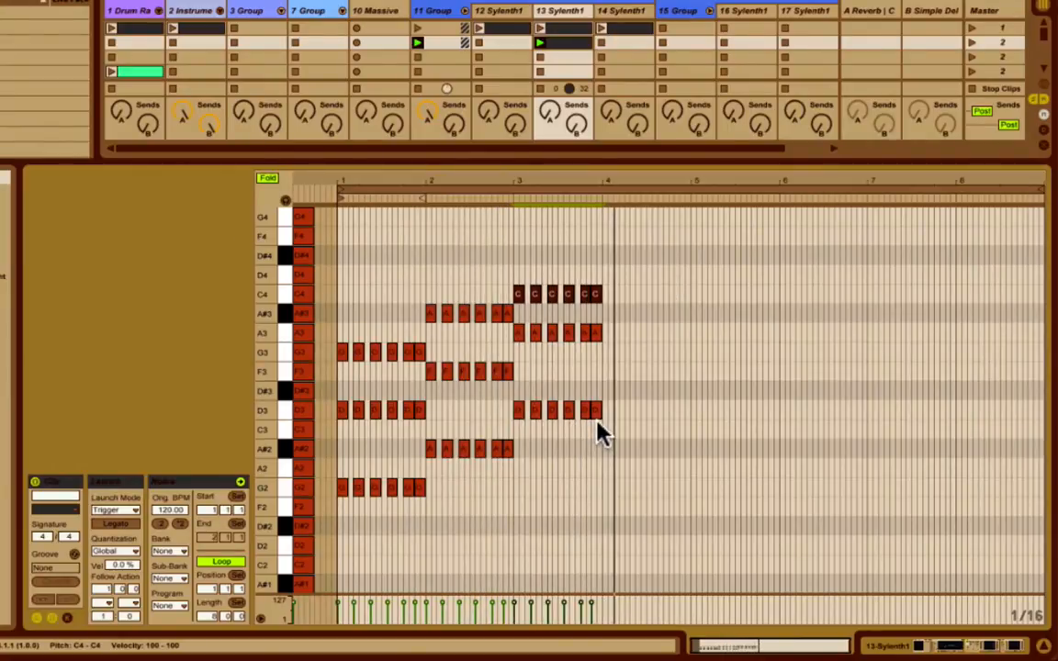
# Duplicate the bar 3 chords into bar 4 and lower the copy within the scale to C3, G3 and A#3.
pyautogui.moveTo(601, 421); pyautogui.dragTo(518, 246)
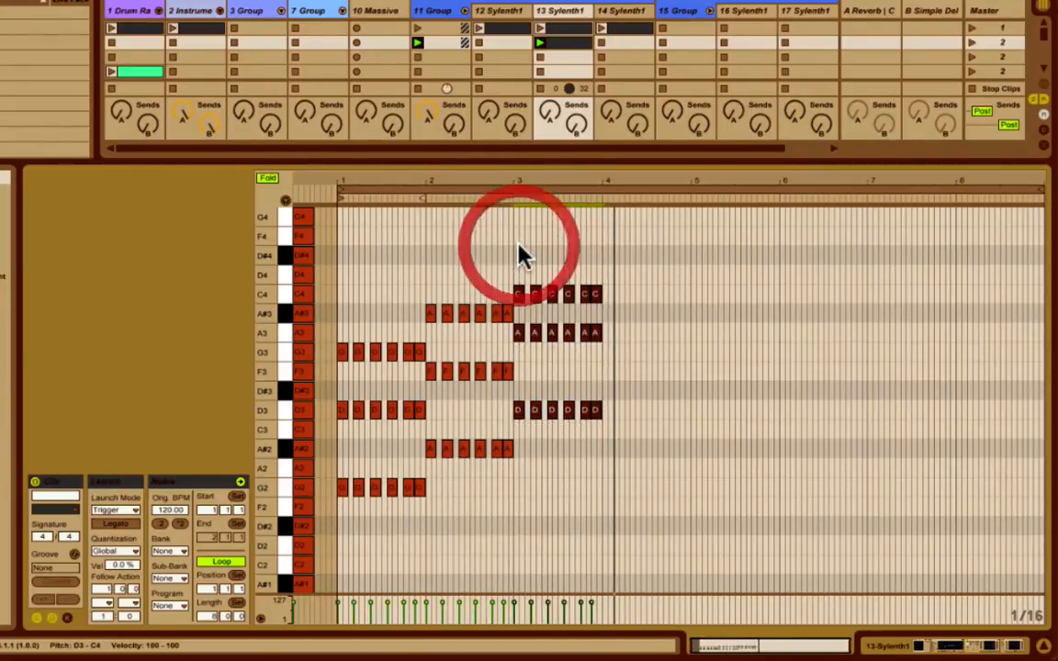
pyautogui.hotkey('ctrl', 'd')
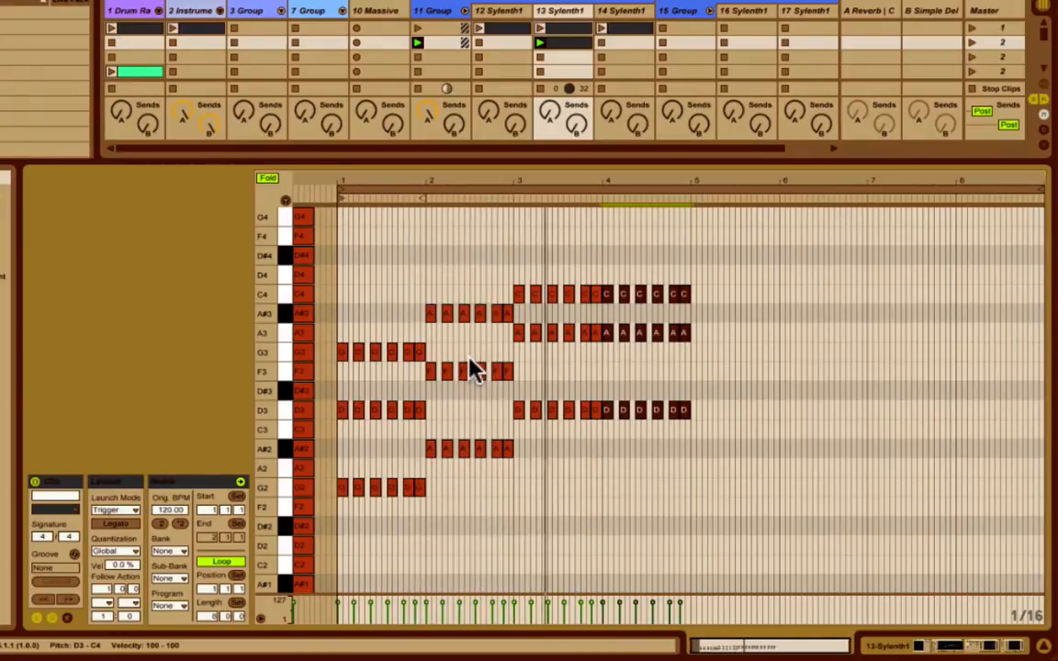
pyautogui.press('Down')
pyautogui.press('Down')
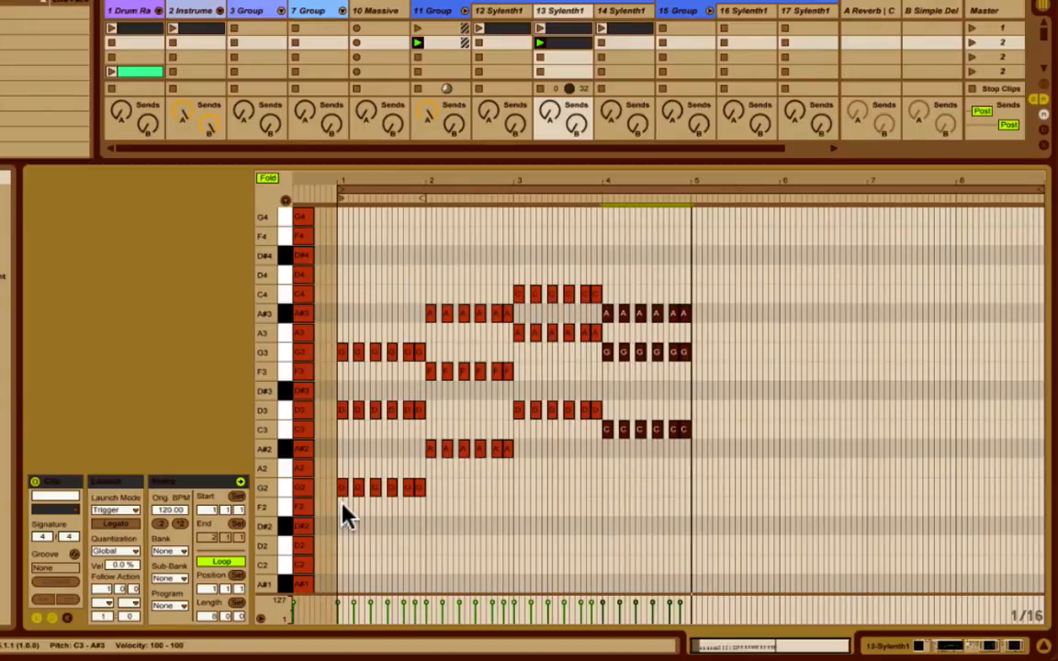
# Duplicate the whole four-bar progression and align the copy with the start of bar 5.
pyautogui.moveTo(331, 506); pyautogui.dragTo(685, 264)
pyautogui.hotkey('ctrl', 'd')
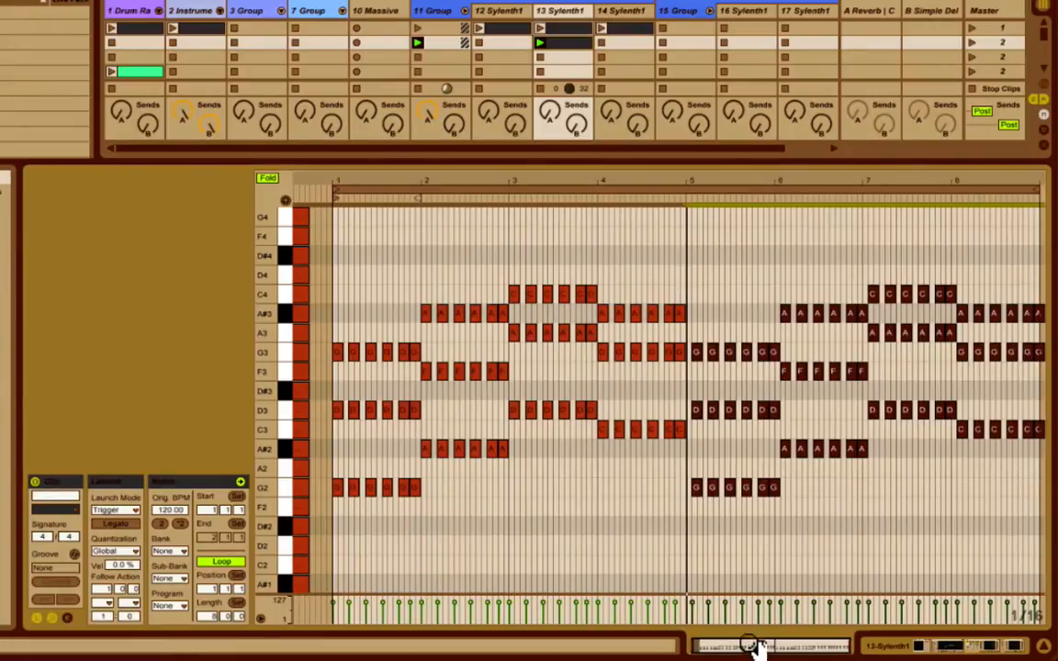
pyautogui.moveTo(755, 645); pyautogui.dragTo(755, 631)
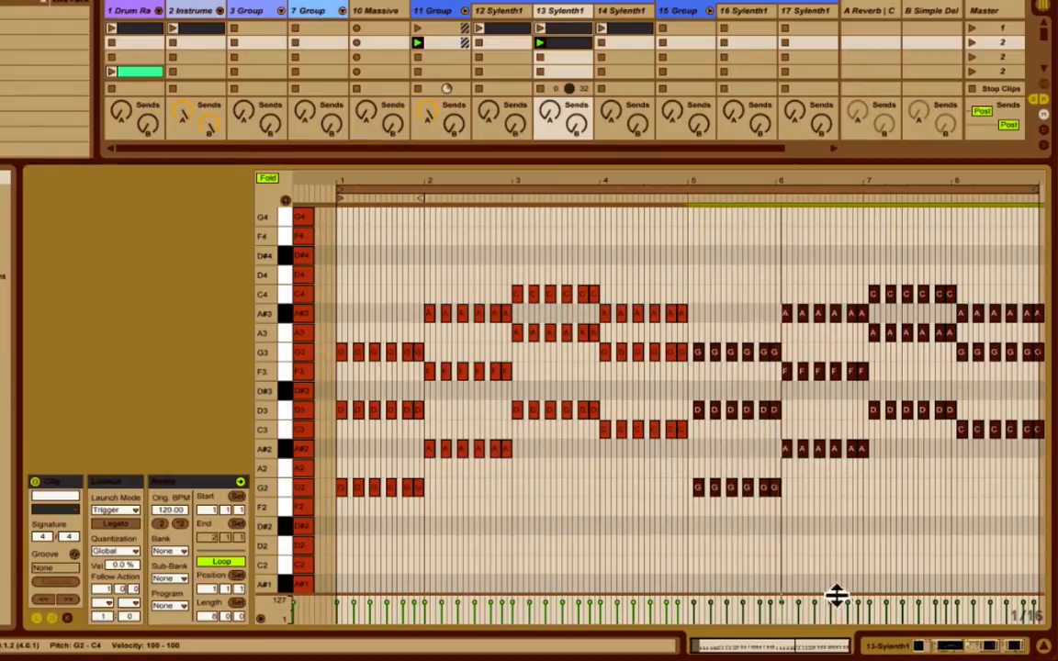
pyautogui.moveTo(791, 648); pyautogui.dragTo(781, 660)
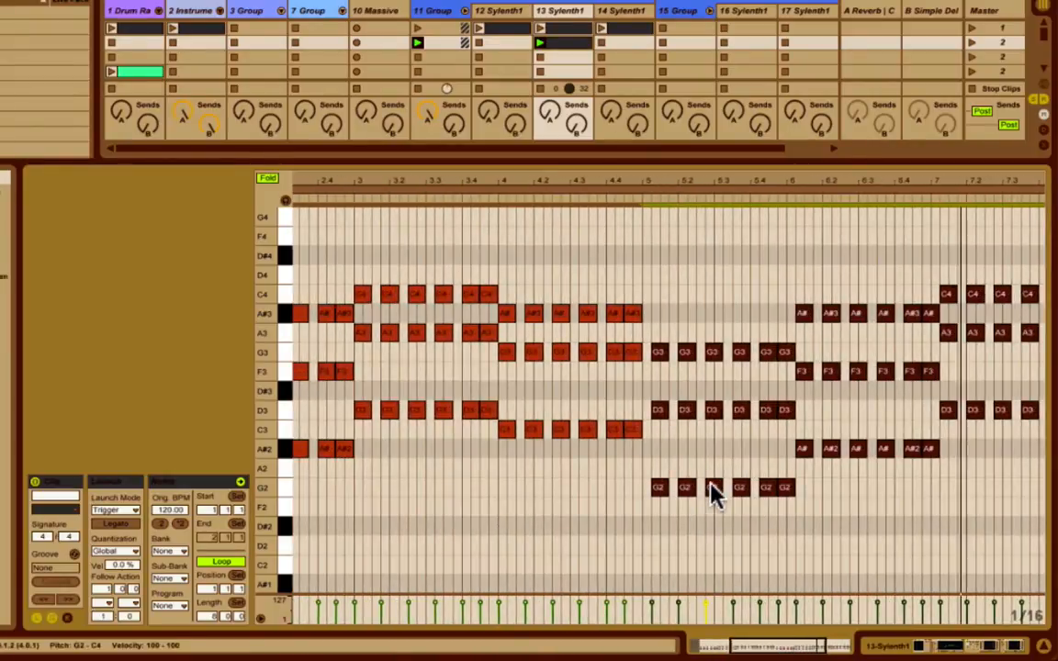
pyautogui.moveTo(714, 494); pyautogui.dragTo(705, 486)
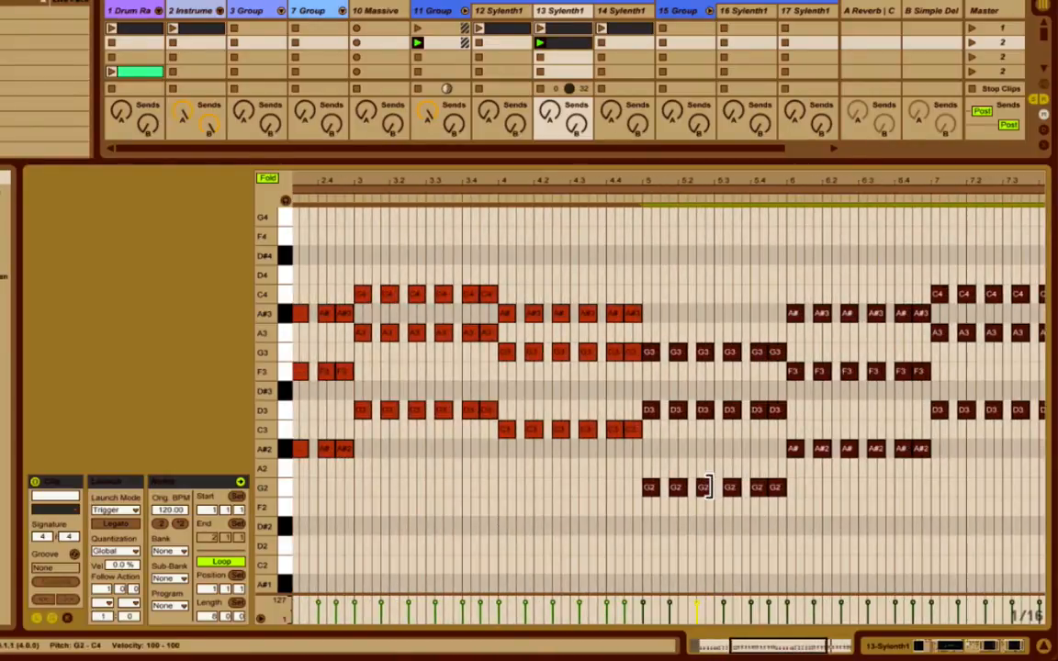
# Unfold the note editor to examine the progression on the full keyboard, and fold it back to the scale notes.
pyautogui.click(267, 178)
pyautogui.scroll(-8, 390, 410)
pyautogui.hscroll(-4, 389, 411)
pyautogui.scroll(12, 389, 421)
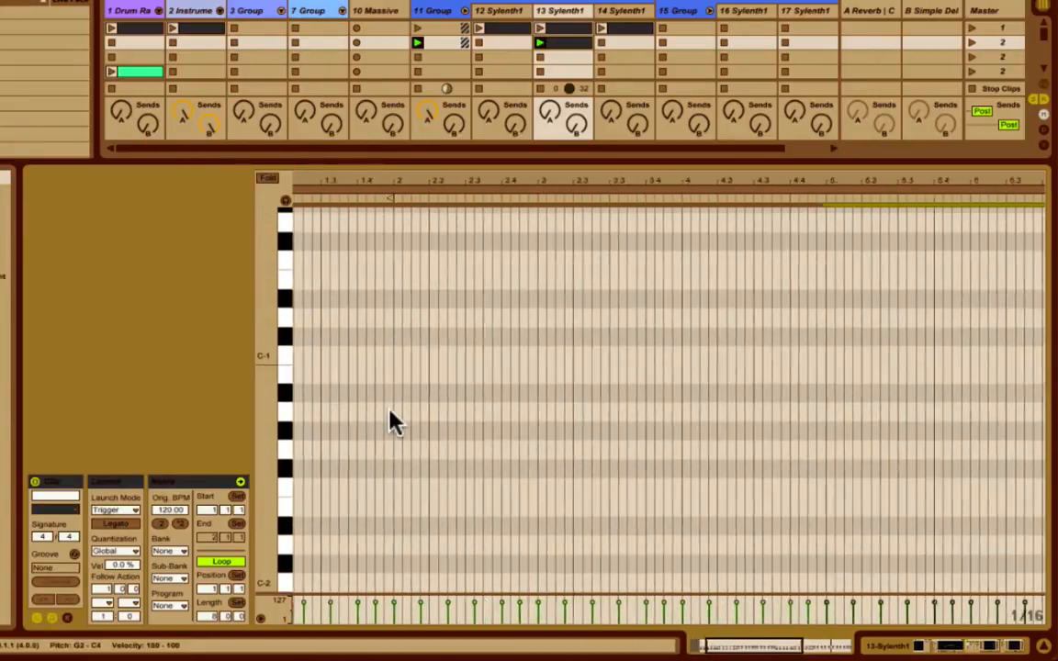
pyautogui.hscroll(-3, 390, 422)
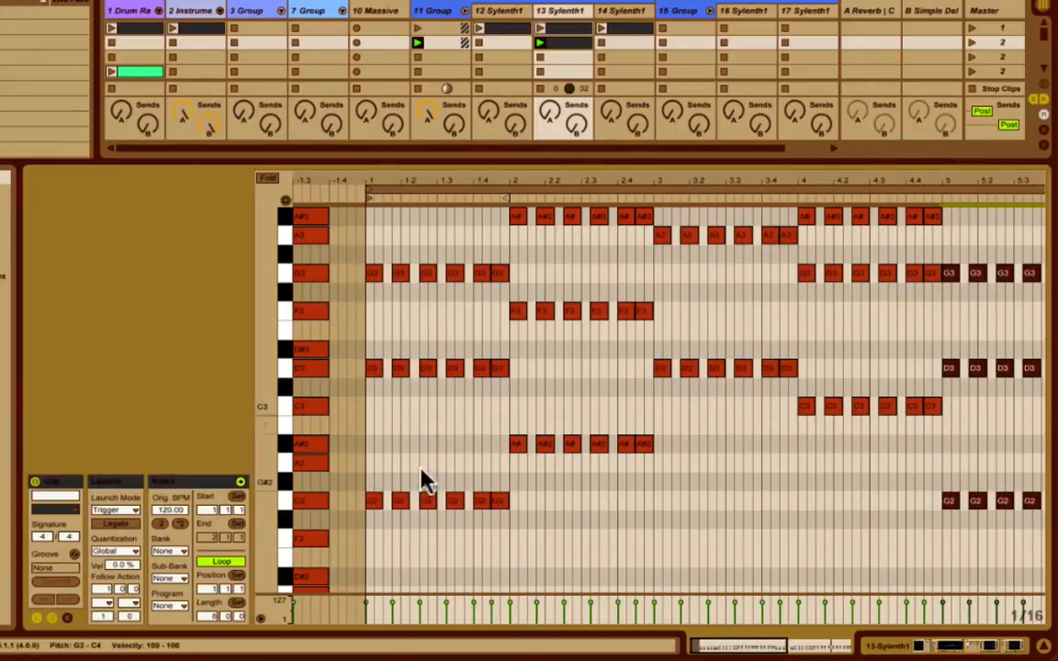
pyautogui.moveTo(763, 647); pyautogui.dragTo(797, 649)
pyautogui.click(695, 544)
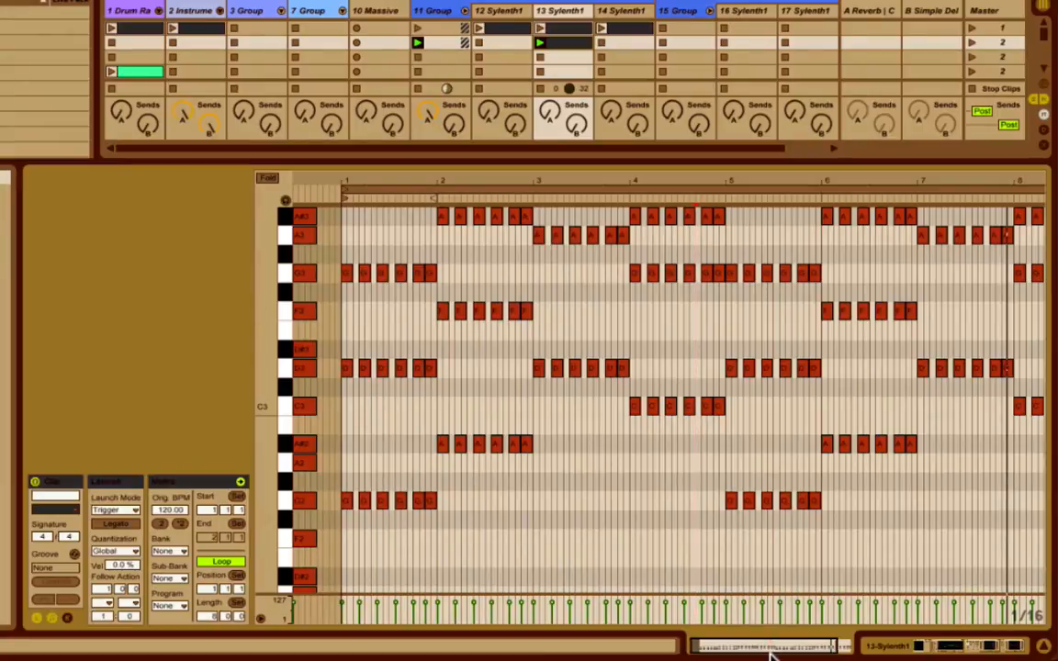
pyautogui.click(267, 177)
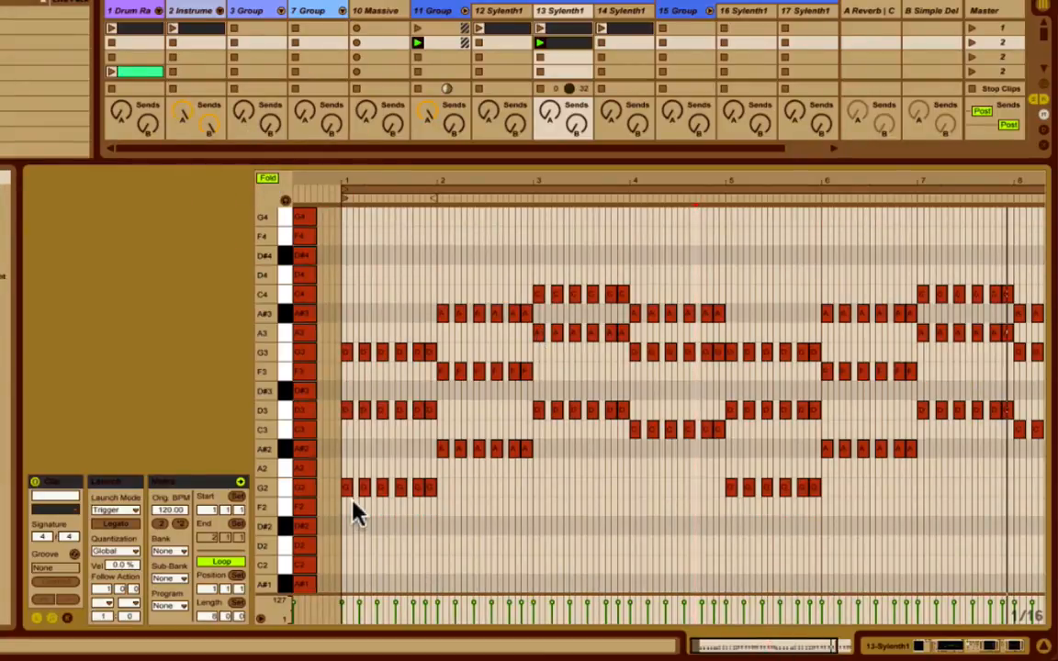
# Copy the lowest notes of the chords in all eight bars one octave down, to G1, A#1, D2 and C2.
pyautogui.moveTo(340, 508); pyautogui.dragTo(650, 430)
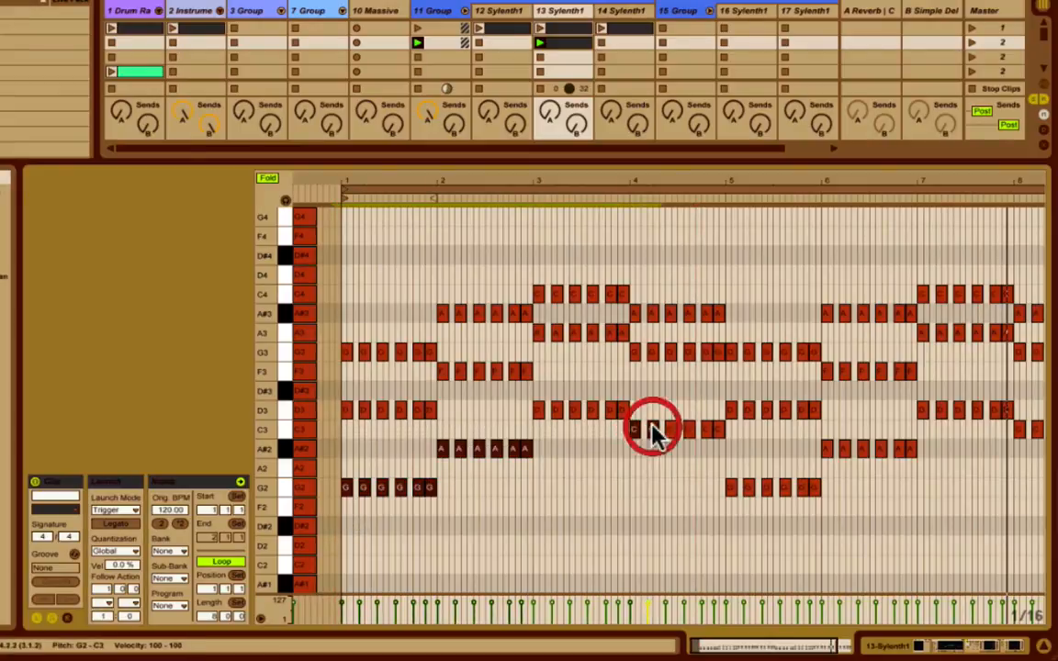
pyautogui.moveTo(513, 402); pyautogui.dragTo(679, 414)
pyautogui.moveTo(604, 424); pyautogui.dragTo(659, 432)
pyautogui.moveTo(704, 491); pyautogui.dragTo(905, 491)
pyautogui.moveTo(805, 447); pyautogui.dragTo(996, 454)
pyautogui.hscroll(3, 997, 455)
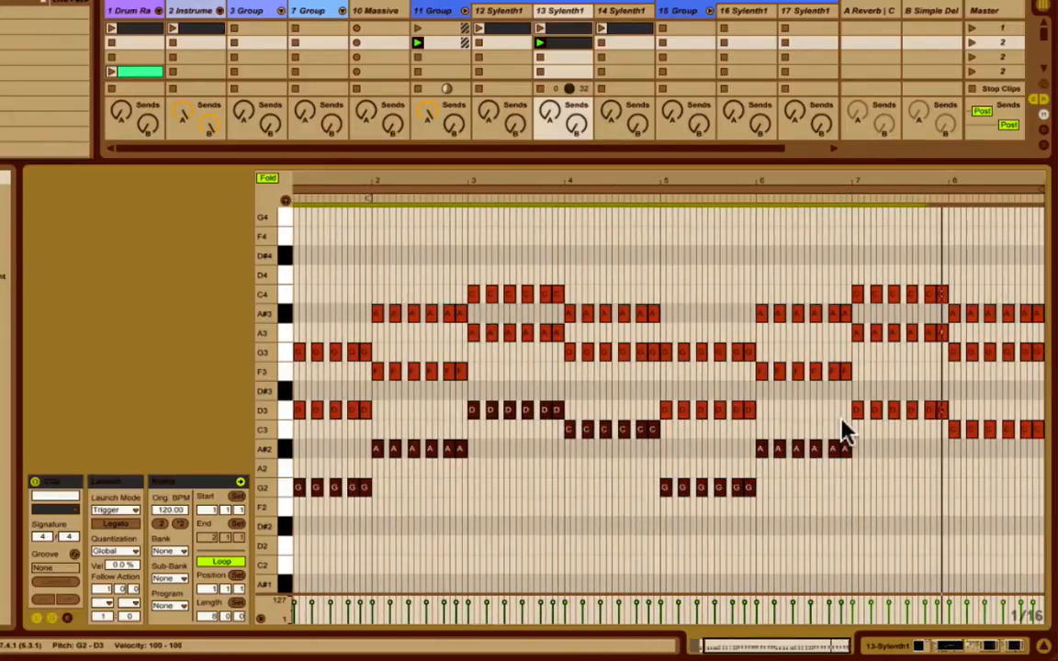
pyautogui.moveTo(852, 411); pyautogui.dragTo(962, 421)
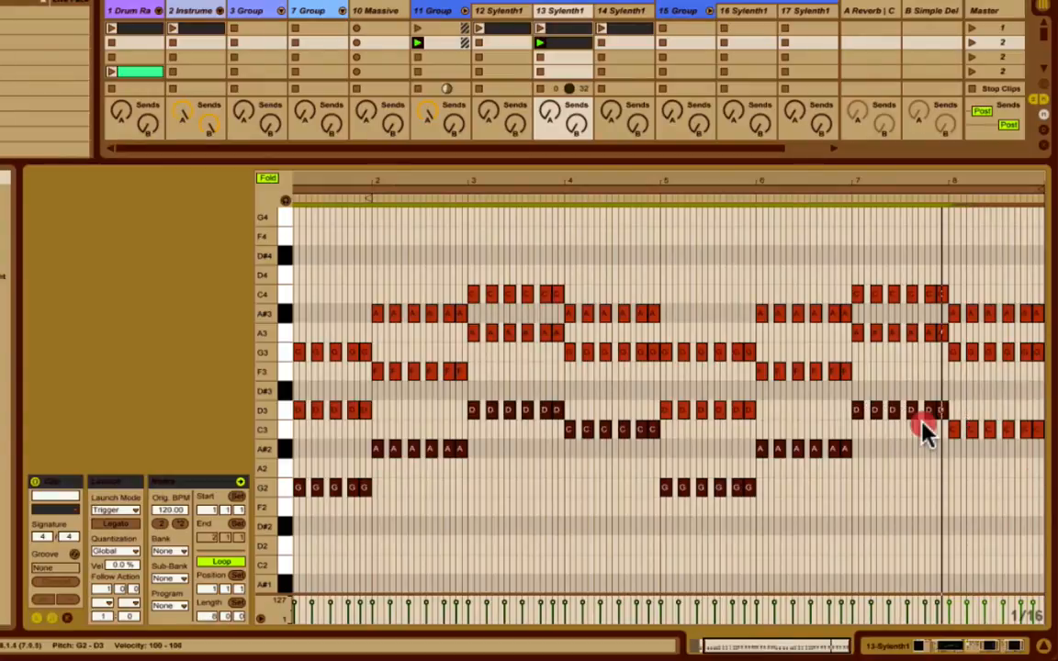
pyautogui.hscroll(-2, 432, 450)
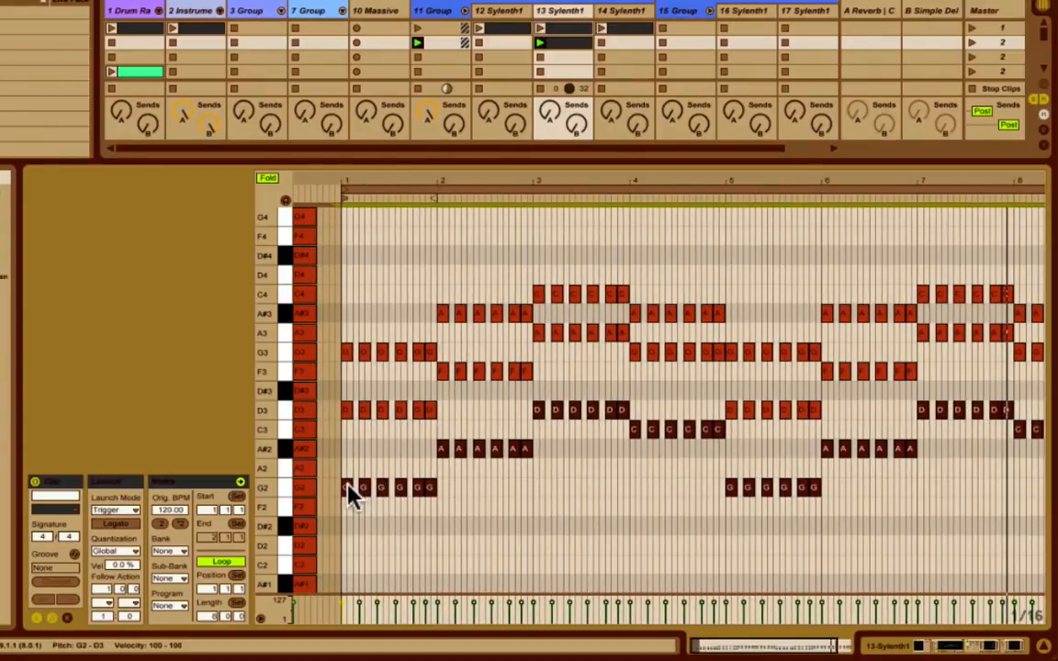
pyautogui.moveTo(353, 493)
pyautogui.mouseDown()
pyautogui.moveTo(349, 590)
pyautogui.moveTo(348, 501)
pyautogui.mouseUp()
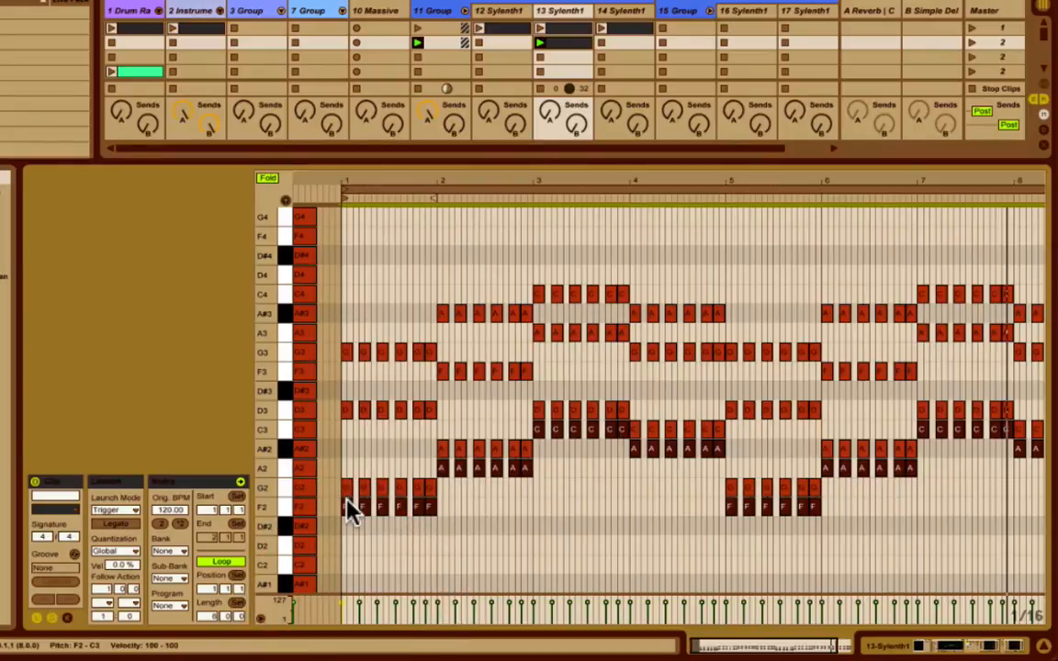
pyautogui.hotkey('shift', 'Down')
pyautogui.press('Up')
pyautogui.hotkey('ctrl', 'a')
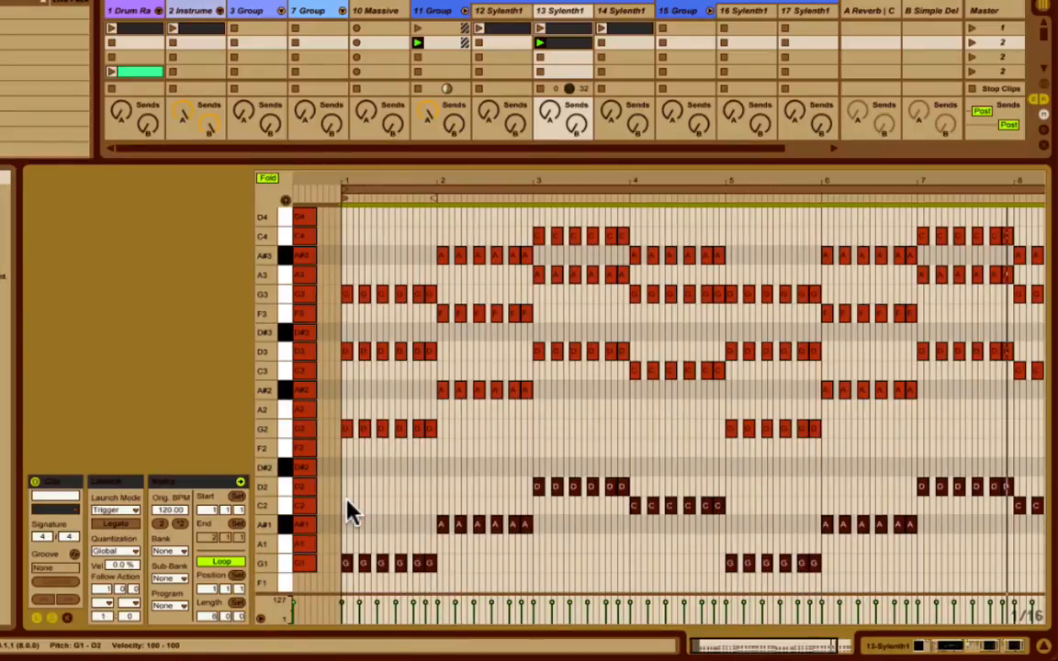
pyautogui.click(437, 465)
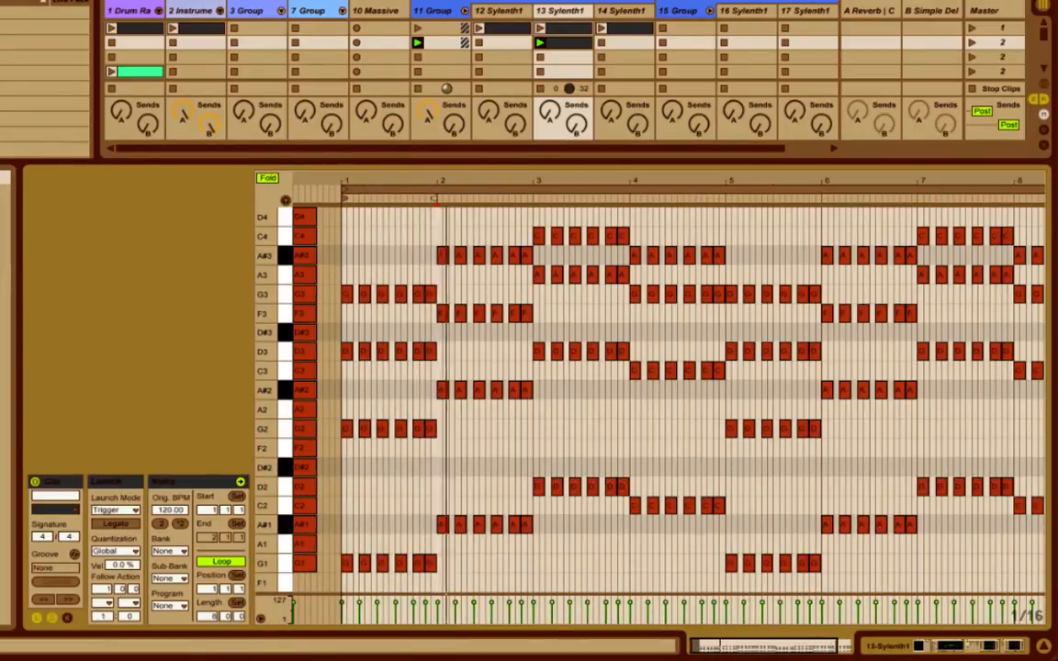
# Show the clip's Sylenth1 filter cutoff envelope across all eight bars, and examine the track's device chain.
pyautogui.doubleClick(750, 646)
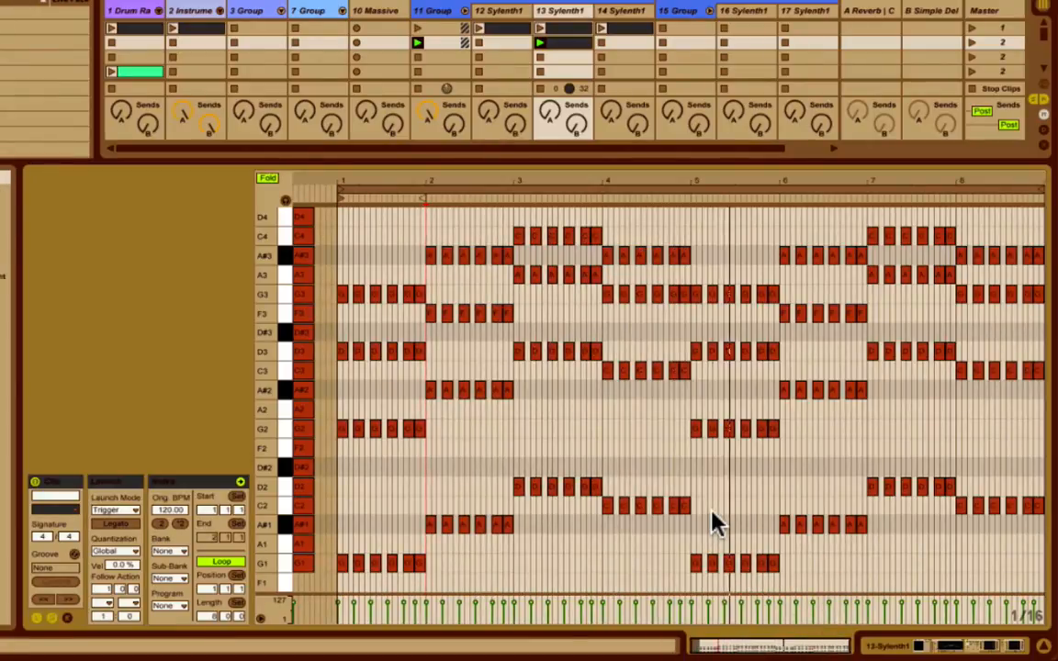
pyautogui.click(67, 619)
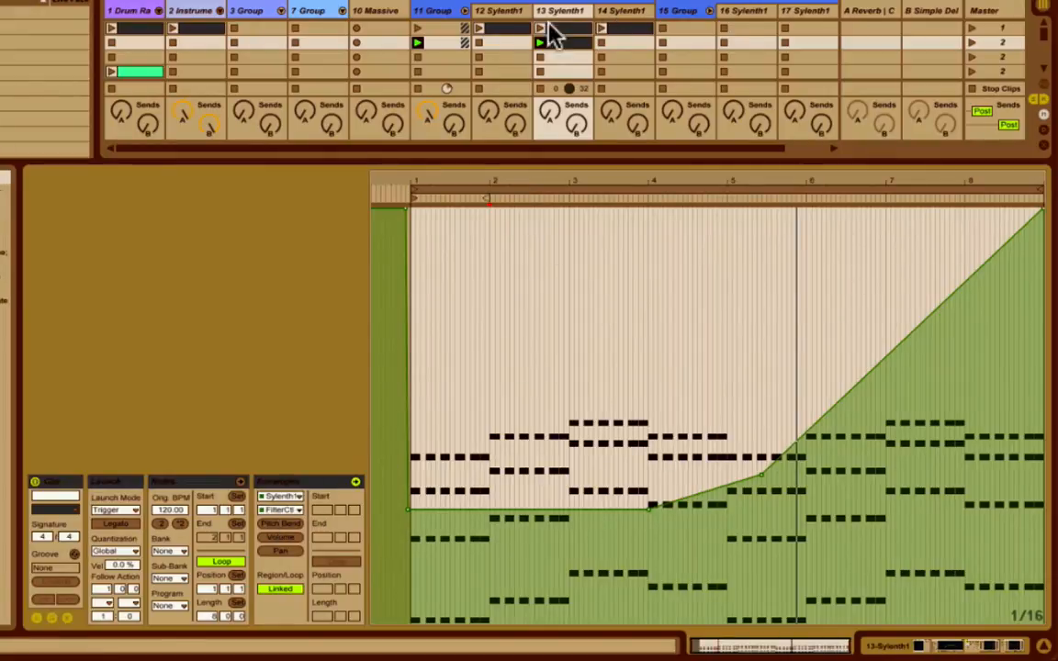
pyautogui.click(290, 516)
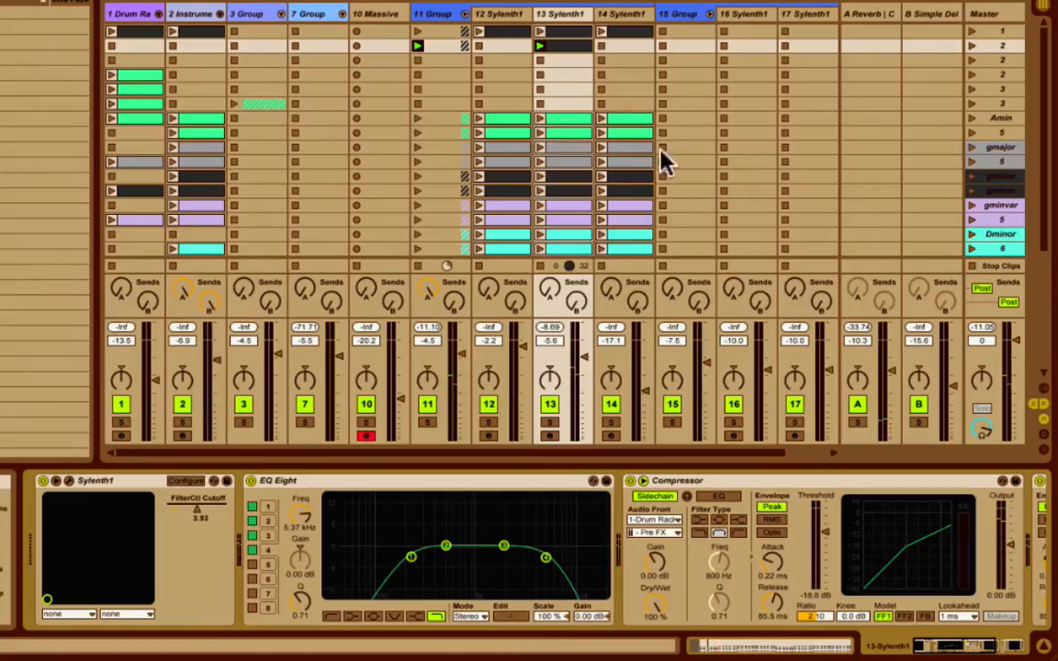
# Copy the chord clip from track 13 to tracks 12 and 14 in the same scene, and play that scene.
pyautogui.click(514, 57)
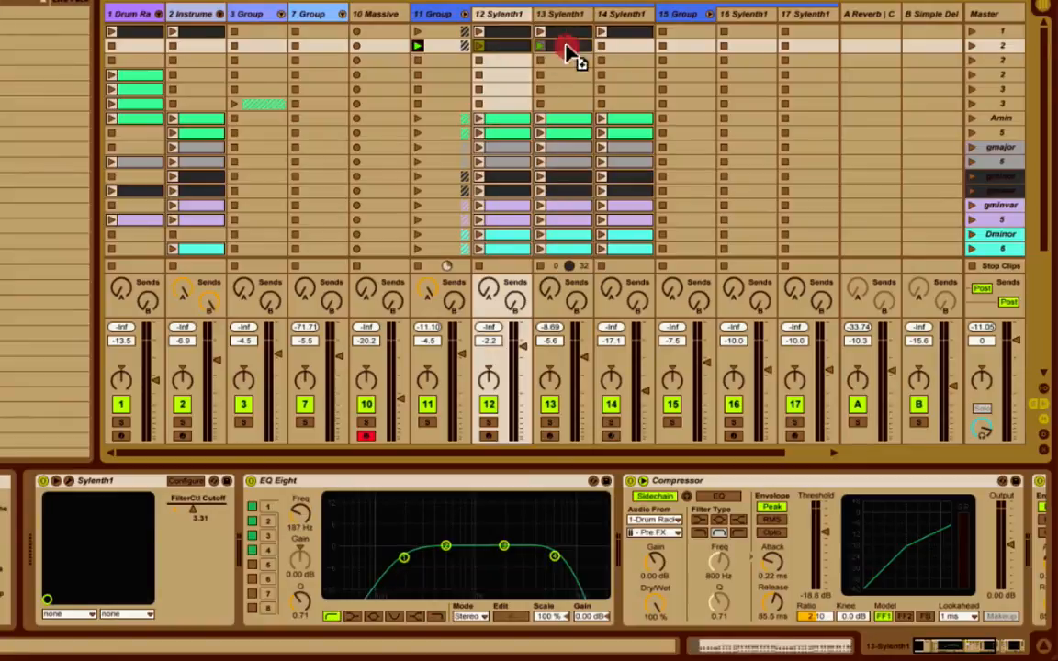
pyautogui.click(628, 43)
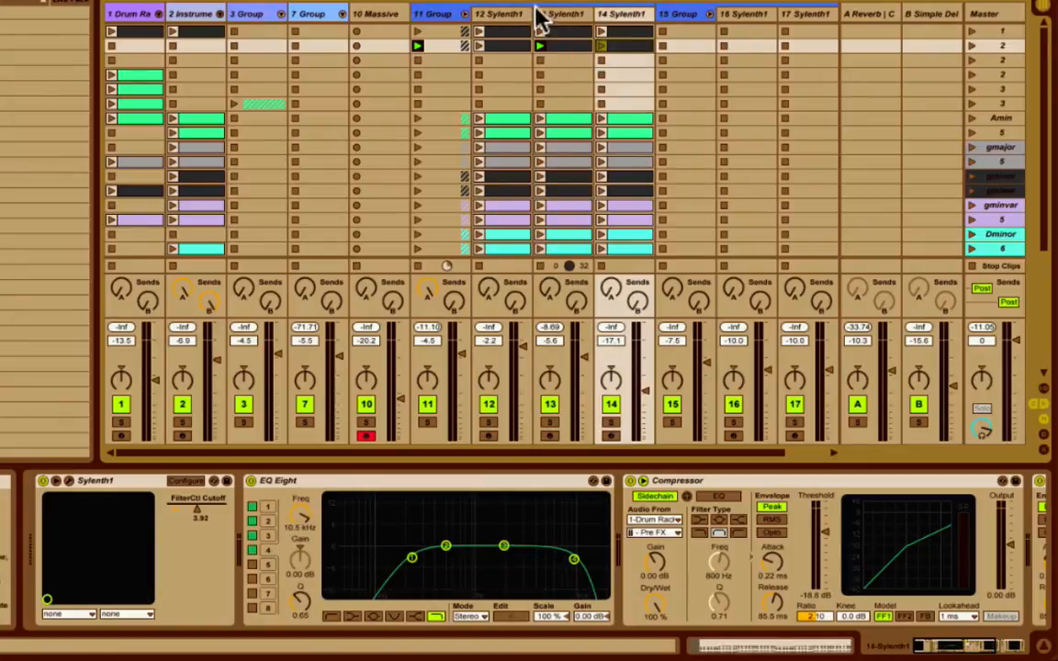
pyautogui.click(972, 45)
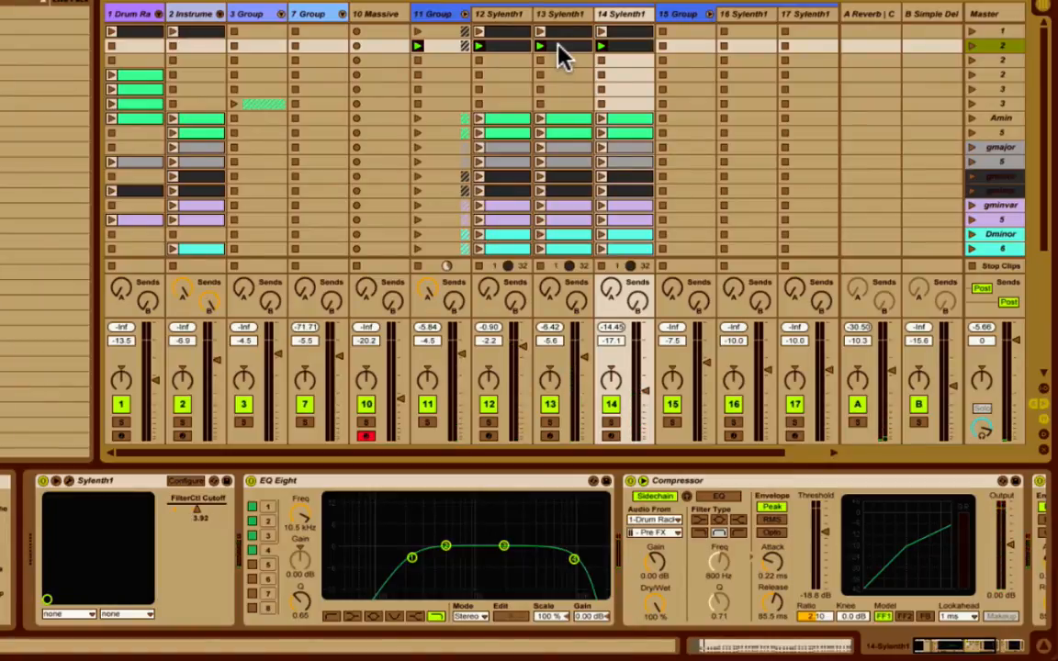
# Duplicate the track 13 chord clip into the slot below it and delete all notes from the copy.
pyautogui.moveTo(556, 44); pyautogui.dragTo(556, 58)
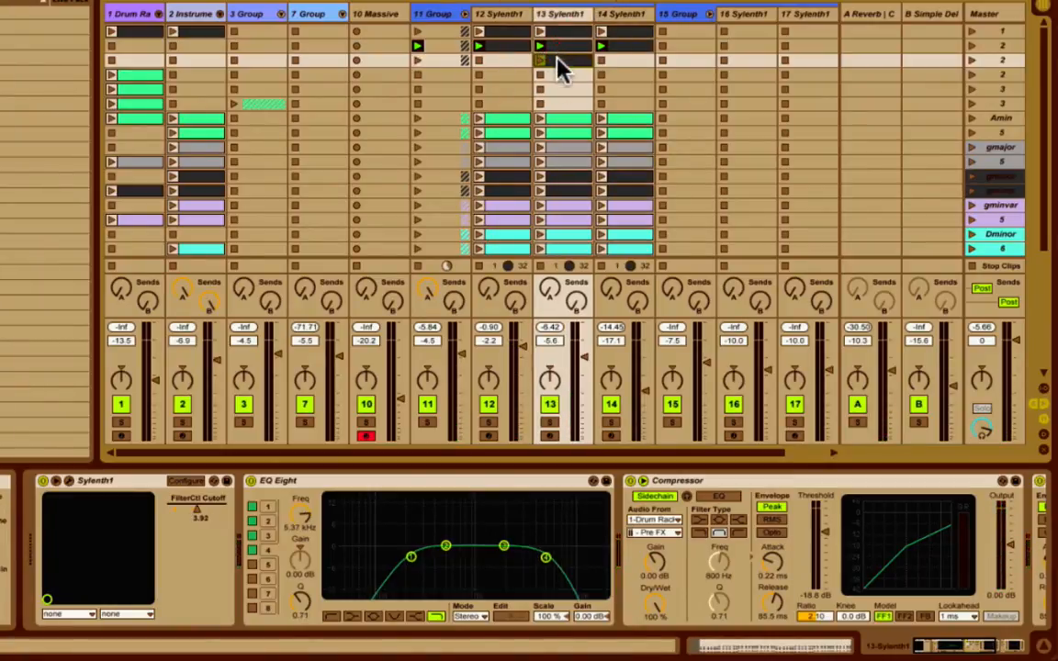
pyautogui.doubleClick(559, 59)
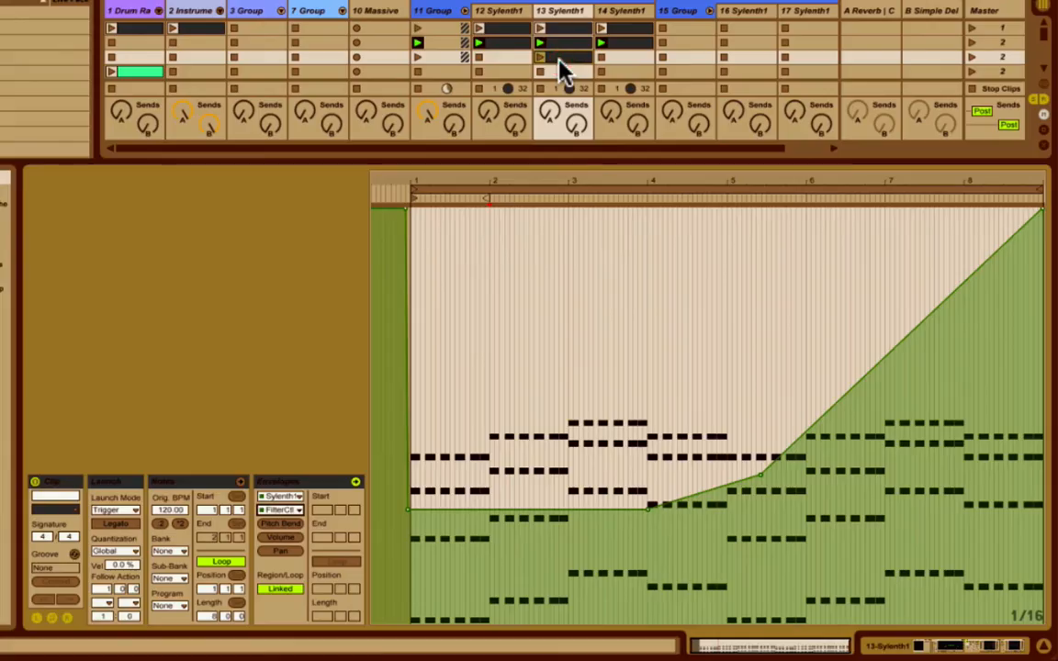
pyautogui.click(67, 618)
pyautogui.click(459, 473)
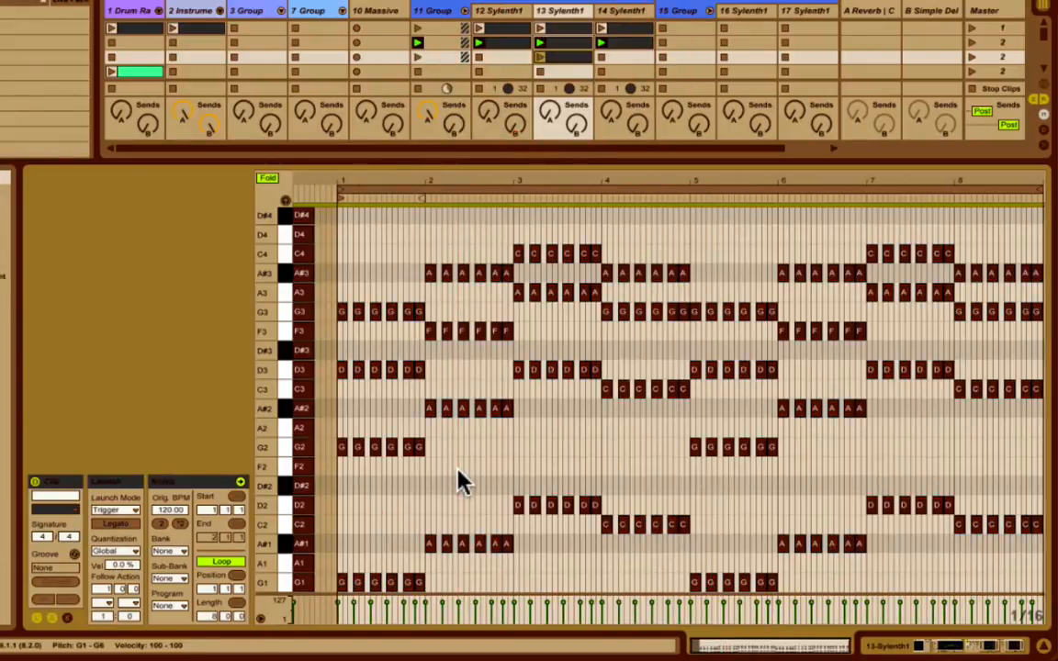
pyautogui.press('Delete')
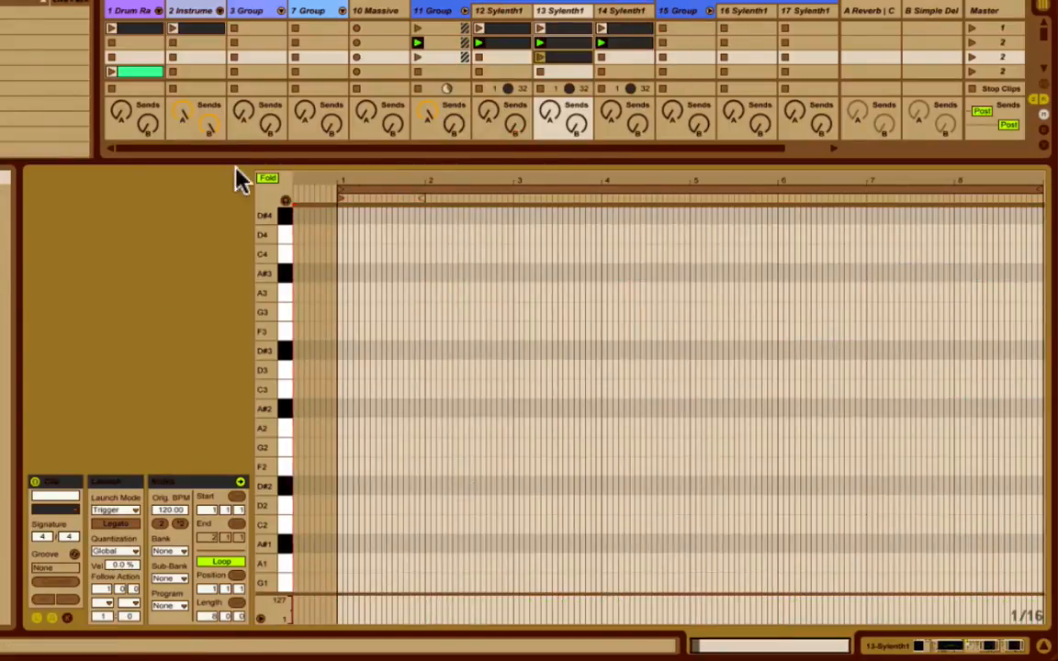
# Unfold the empty clip's note editor and draw a one-beat G0 note at the start of bar 1.
pyautogui.click(262, 179)
pyautogui.scroll(-5, 487, 462)
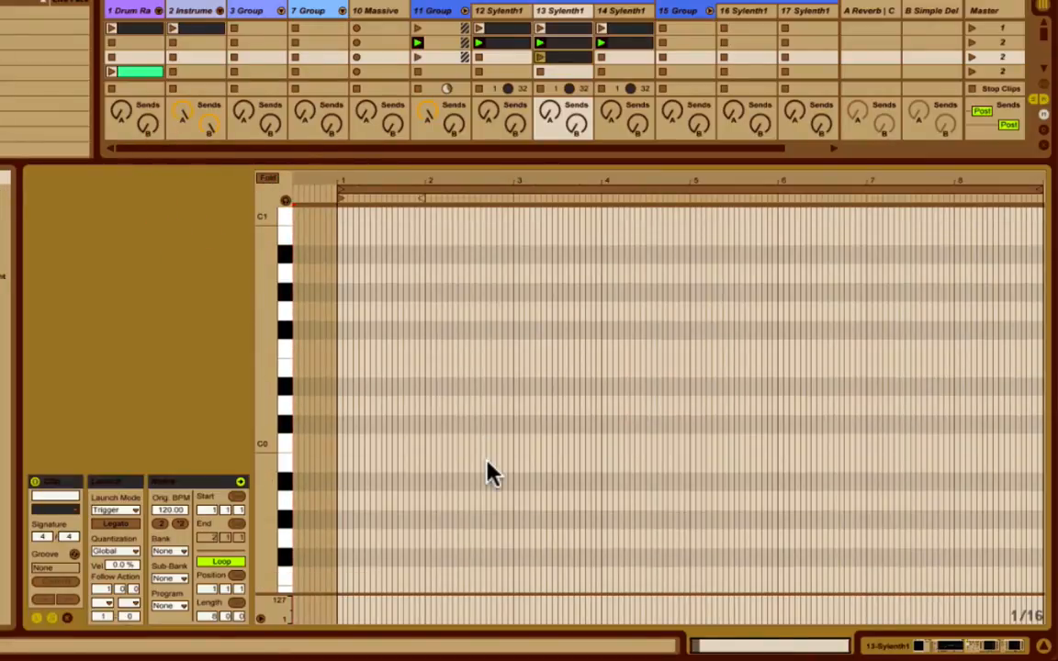
pyautogui.scroll(3, 488, 473)
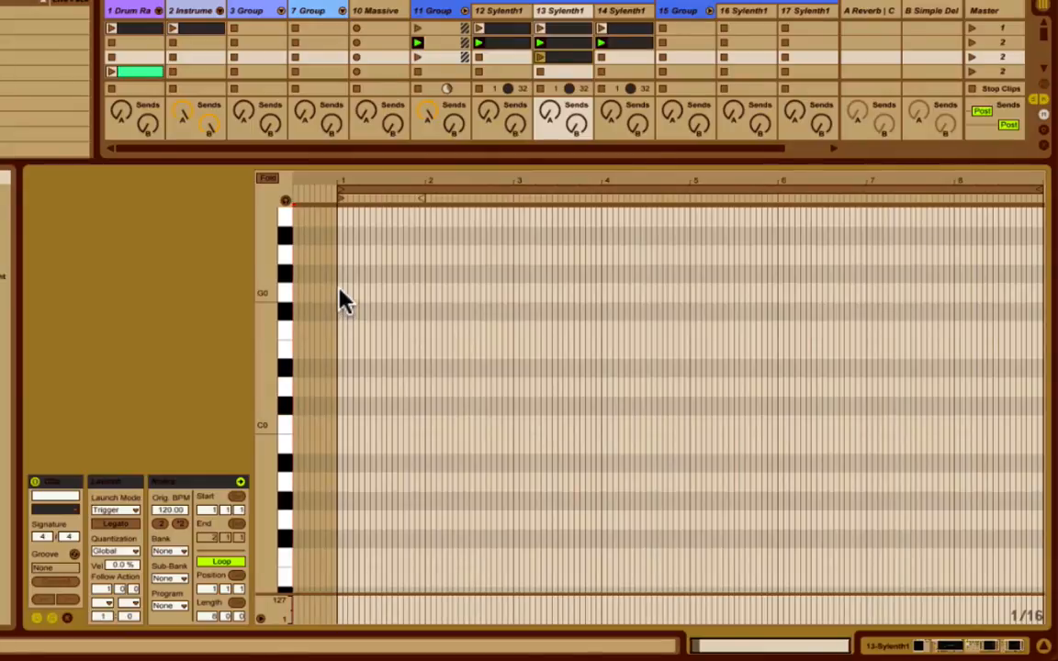
pyautogui.scroll(2, 340, 296)
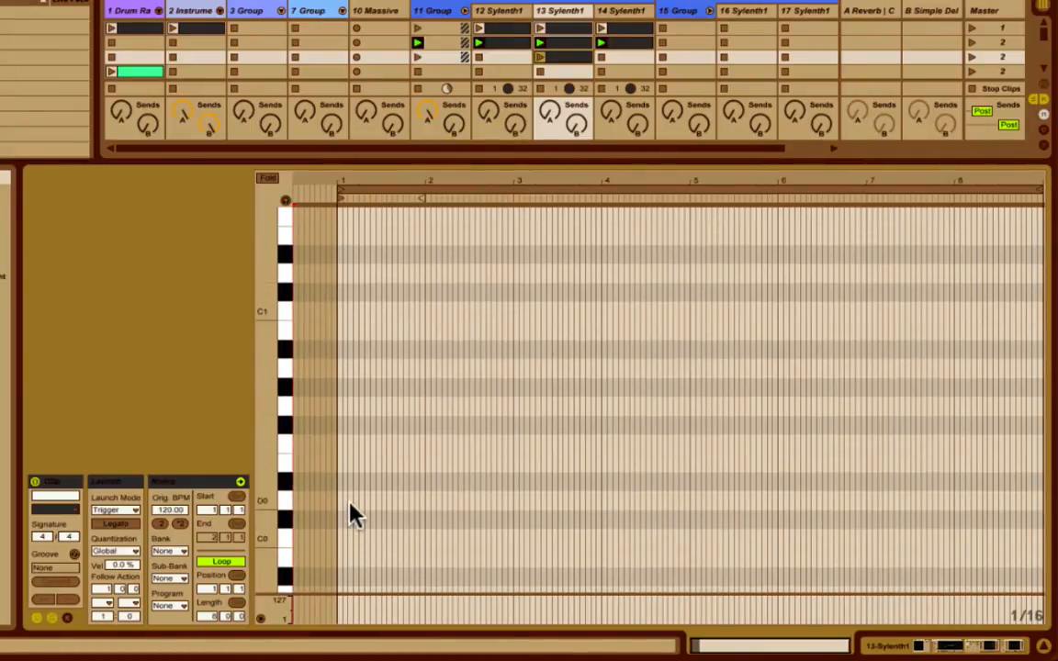
pyautogui.scroll(-2, 354, 549)
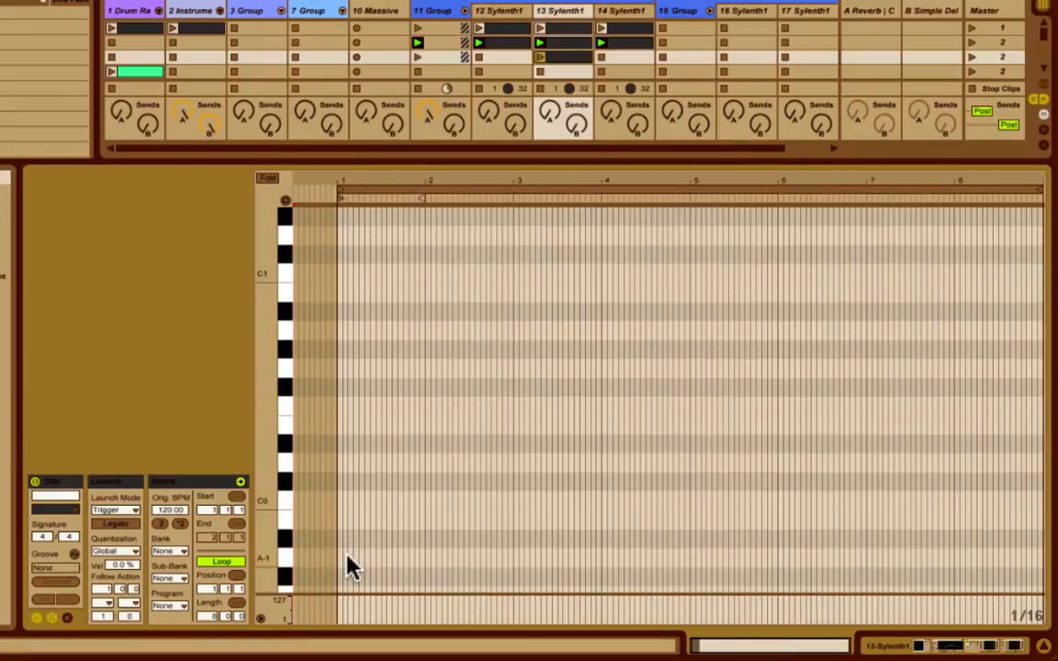
pyautogui.doubleClick(339, 366)
pyautogui.moveTo(718, 647); pyautogui.dragTo(716, 660)
pyautogui.hscroll(-3, 441, 459)
pyautogui.moveTo(302, 387); pyautogui.dragTo(354, 386)
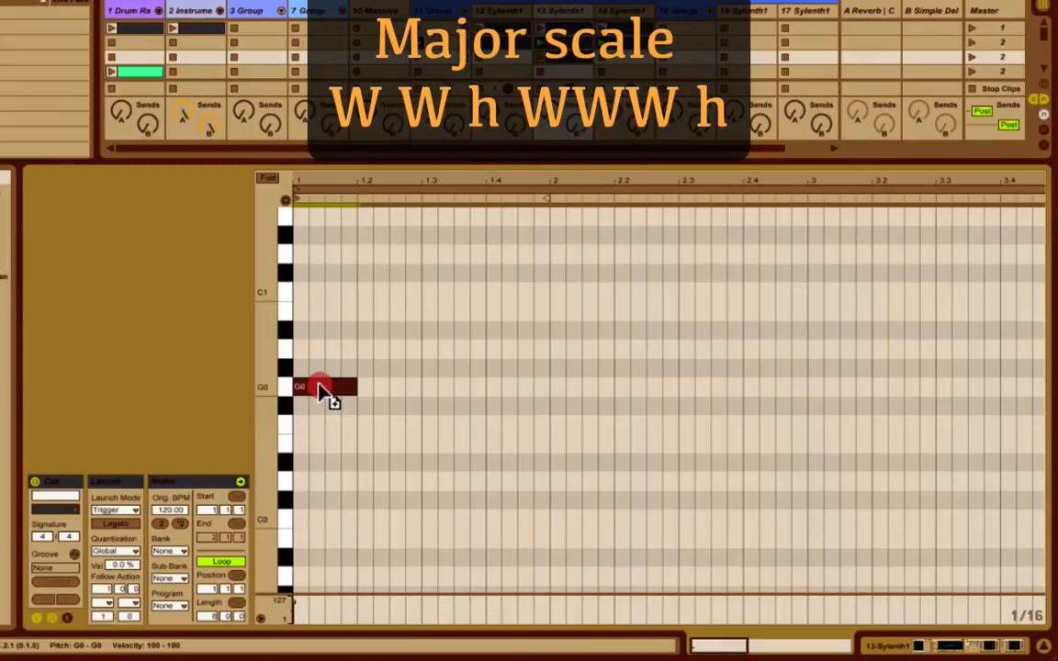
# Copy the G0 note upward to build a G major scale with A0, B0, C1, D1, E1, F#1 and G1.
pyautogui.keyDown('ctrl'); pyautogui.moveTo(325, 393); pyautogui.dragTo(325, 363); pyautogui.keyUp('ctrl')
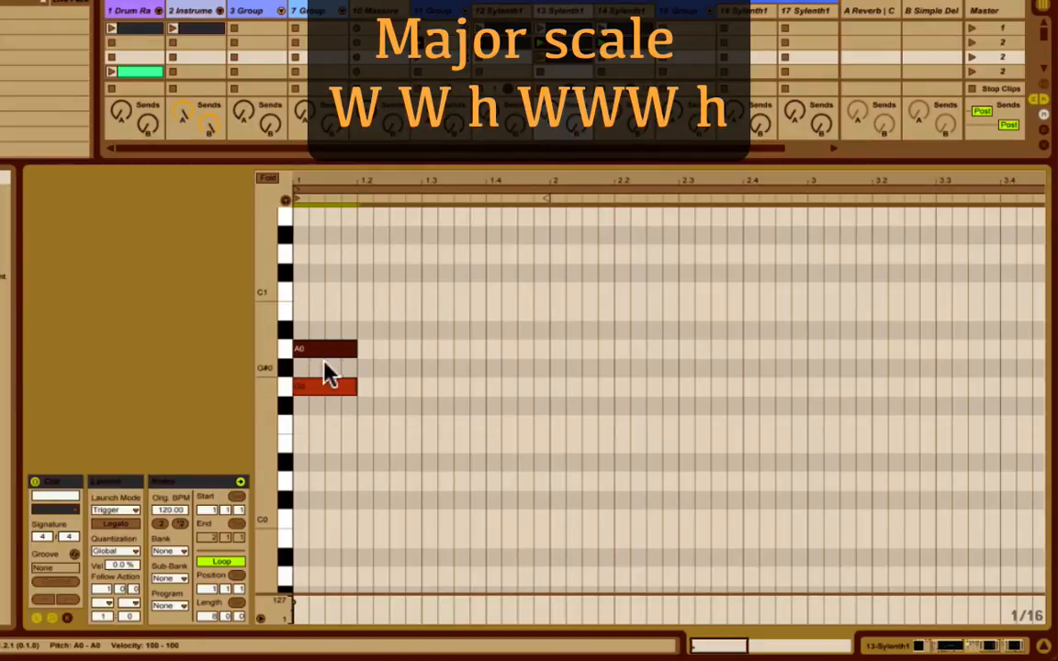
pyautogui.keyDown('ctrl'); pyautogui.moveTo(344, 353); pyautogui.dragTo(335, 310); pyautogui.keyUp('ctrl')
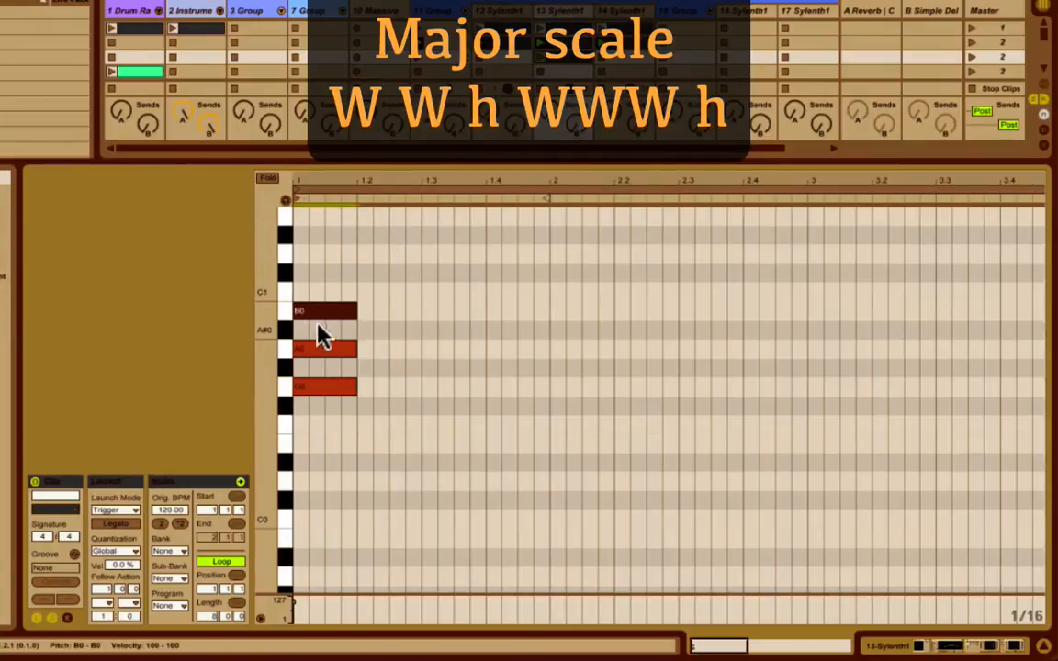
pyautogui.keyDown('ctrl'); pyautogui.moveTo(321, 307); pyautogui.dragTo(322, 259); pyautogui.keyUp('ctrl')
pyautogui.keyDown('ctrl'); pyautogui.moveTo(316, 363); pyautogui.dragTo(318, 293); pyautogui.keyUp('ctrl')
pyautogui.scroll(1, 322, 279)
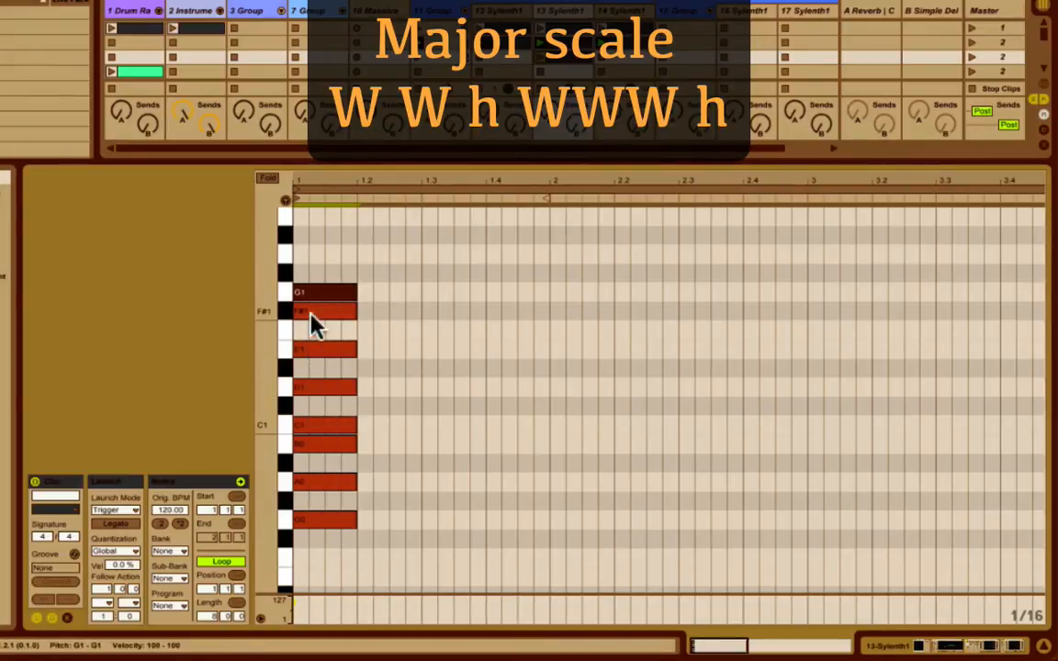
# Transpose all the scale notes up to C major, from C1 to C2, and examine them against the keyboard.
pyautogui.click(415, 386)
pyautogui.moveTo(331, 258); pyautogui.dragTo(327, 523)
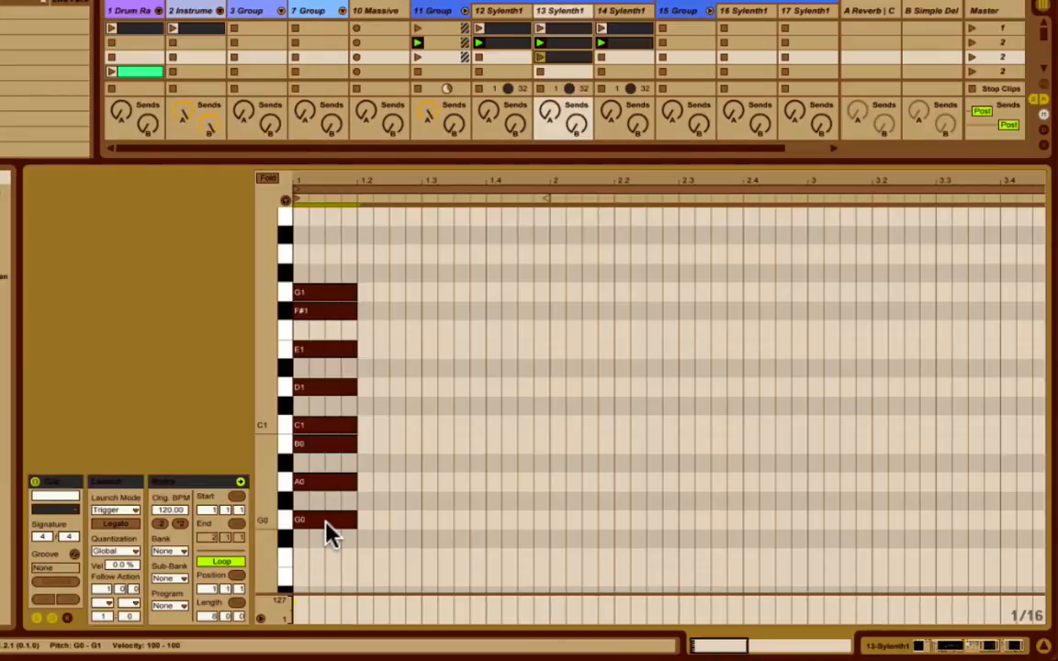
pyautogui.press('Down')
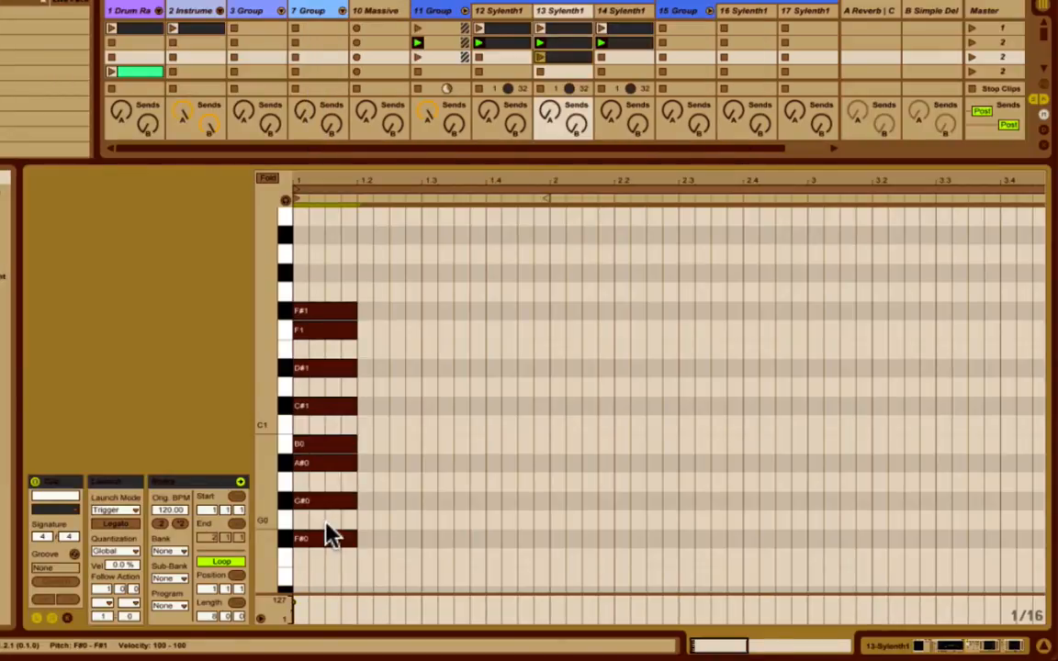
pyautogui.press('Up')
pyautogui.press('Up')
pyautogui.press('Up')
pyautogui.press('Up')
pyautogui.press('Up')
pyautogui.press('Up')
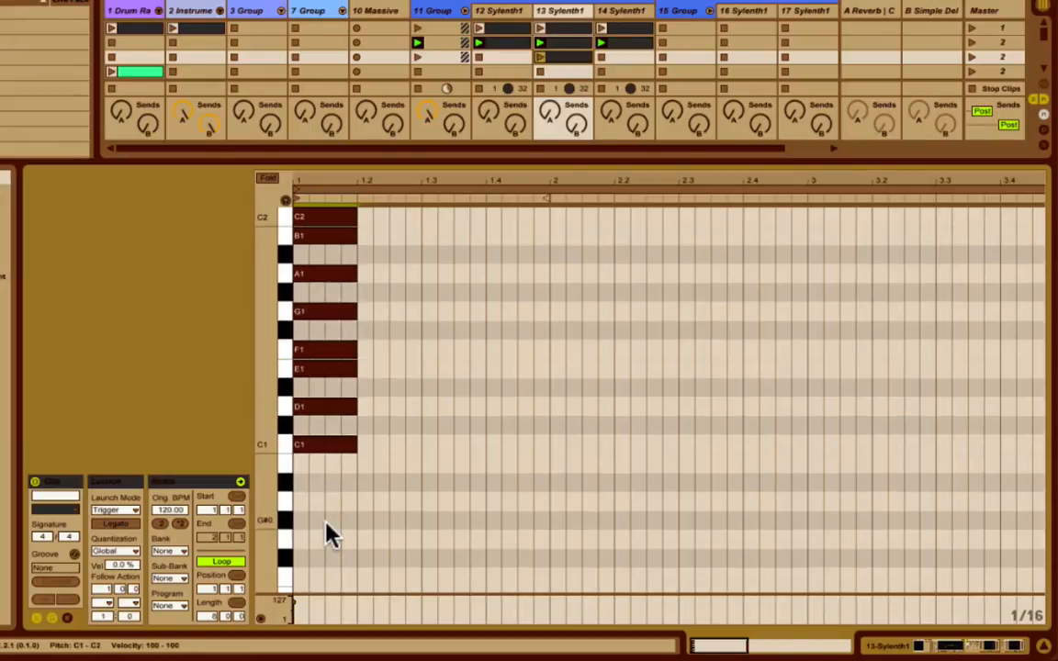
pyautogui.scroll(1, 326, 531)
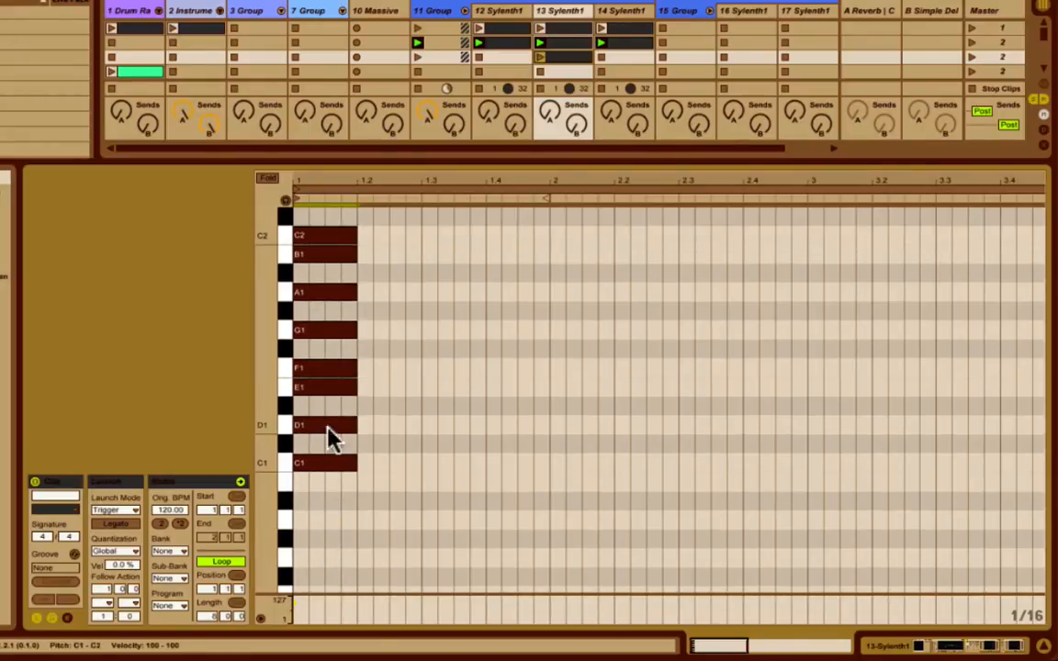
pyautogui.scroll(5, 321, 500)
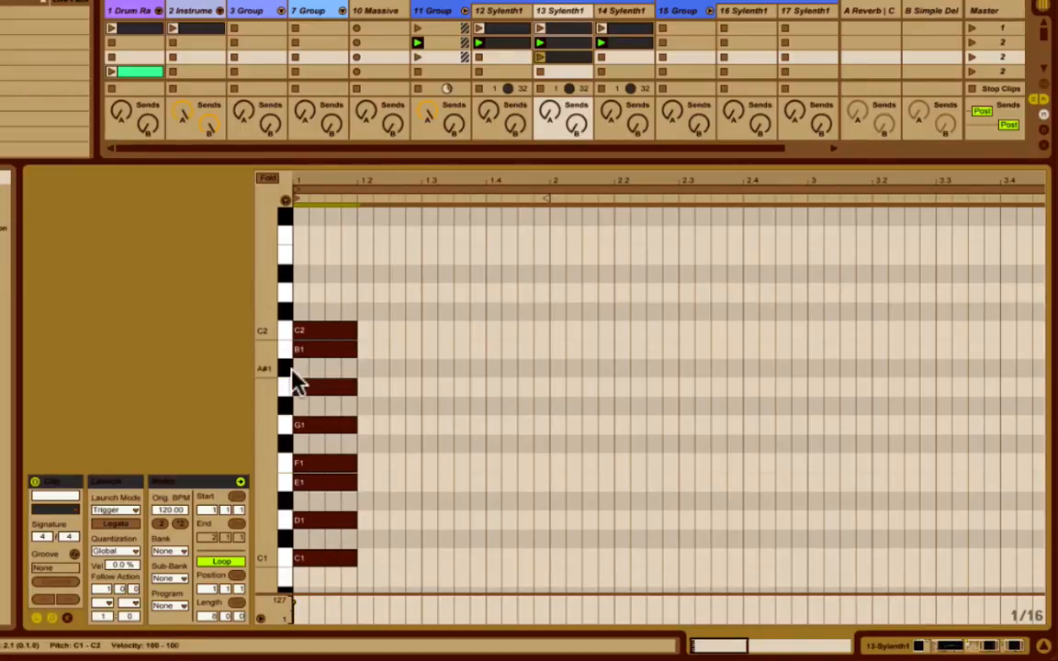
pyautogui.scroll(-2, 478, 493)
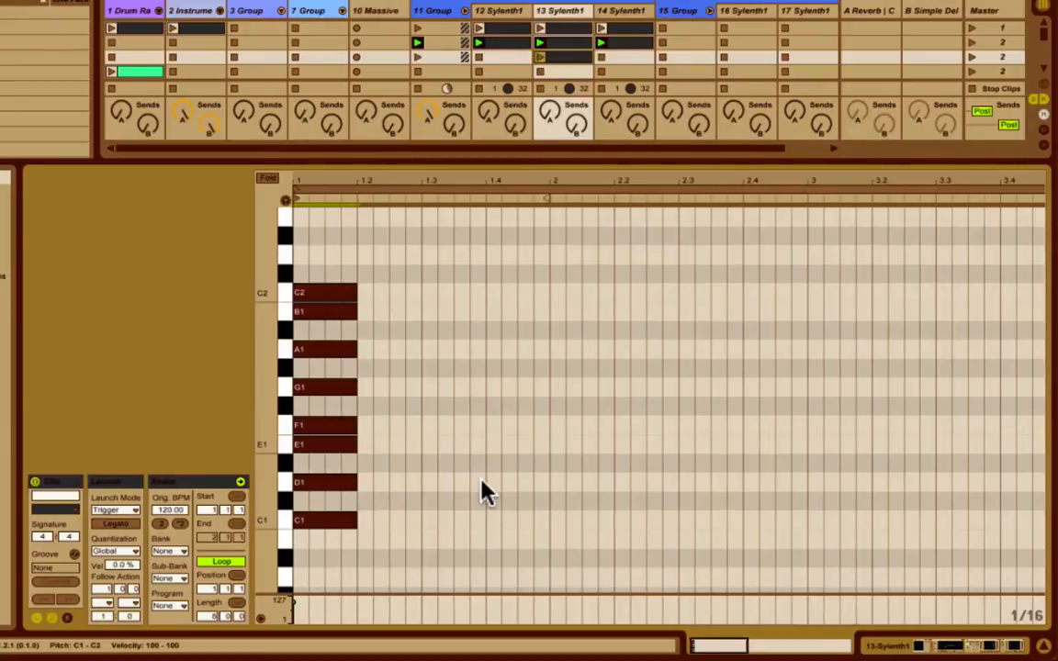
# Transpose the scale notes back down to G major, from G0 to G1.
pyautogui.press('Down')
pyautogui.press('Down')
pyautogui.press('Down')
pyautogui.press('Down')
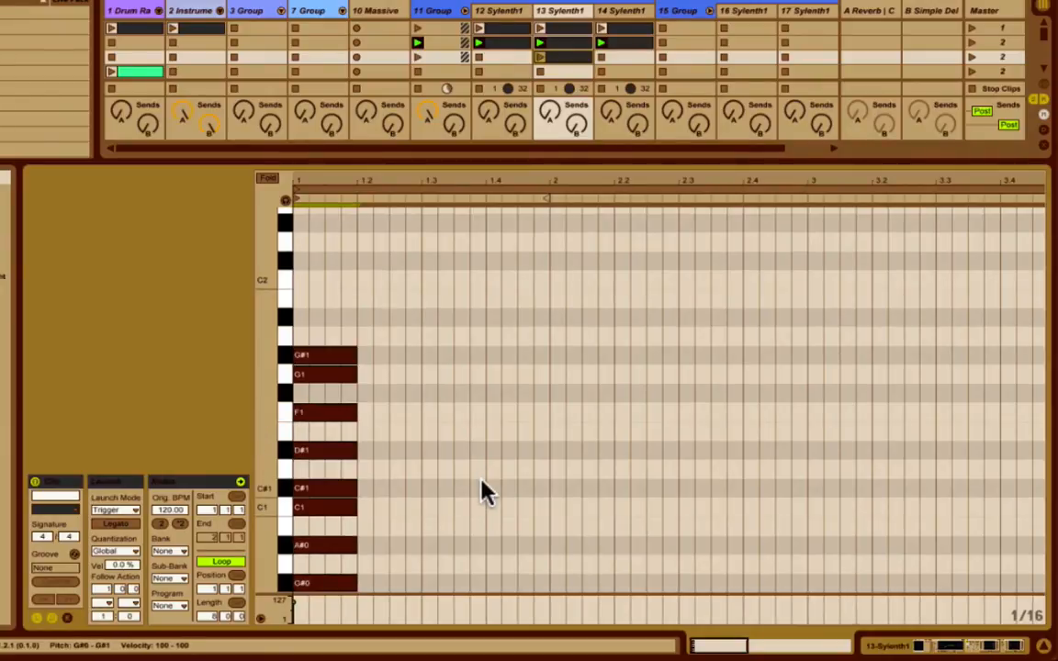
pyautogui.press('Down')
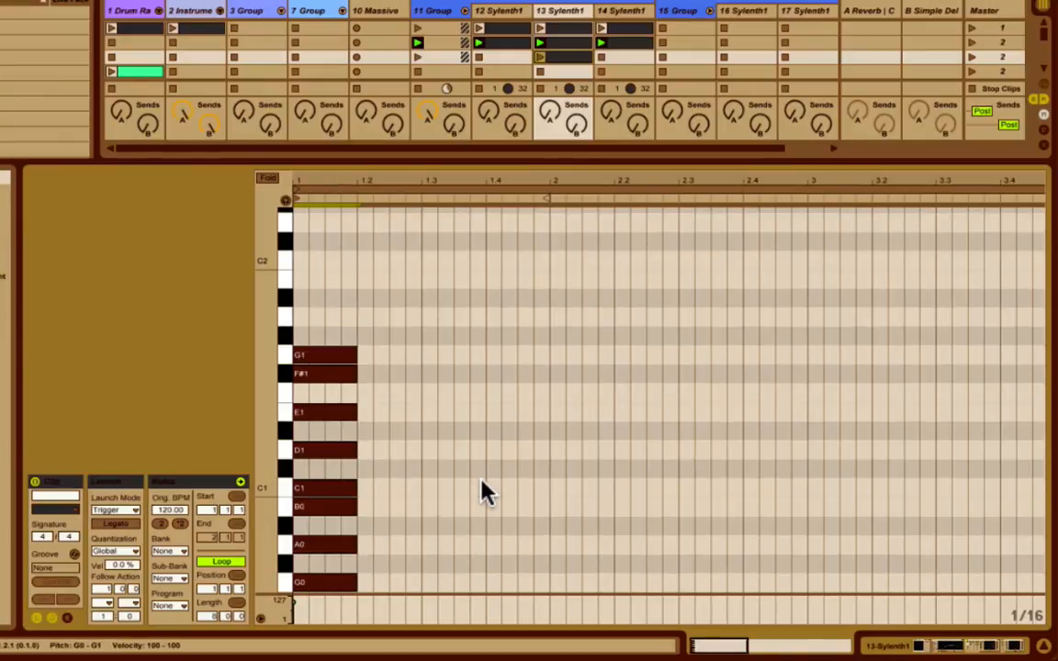
# Duplicate the G major scale one octave higher, from G1 to G2, and align the copy with the start of bar 1.
pyautogui.moveTo(346, 294); pyautogui.dragTo(352, 576)
pyautogui.hotkey('ctrl', 'd')
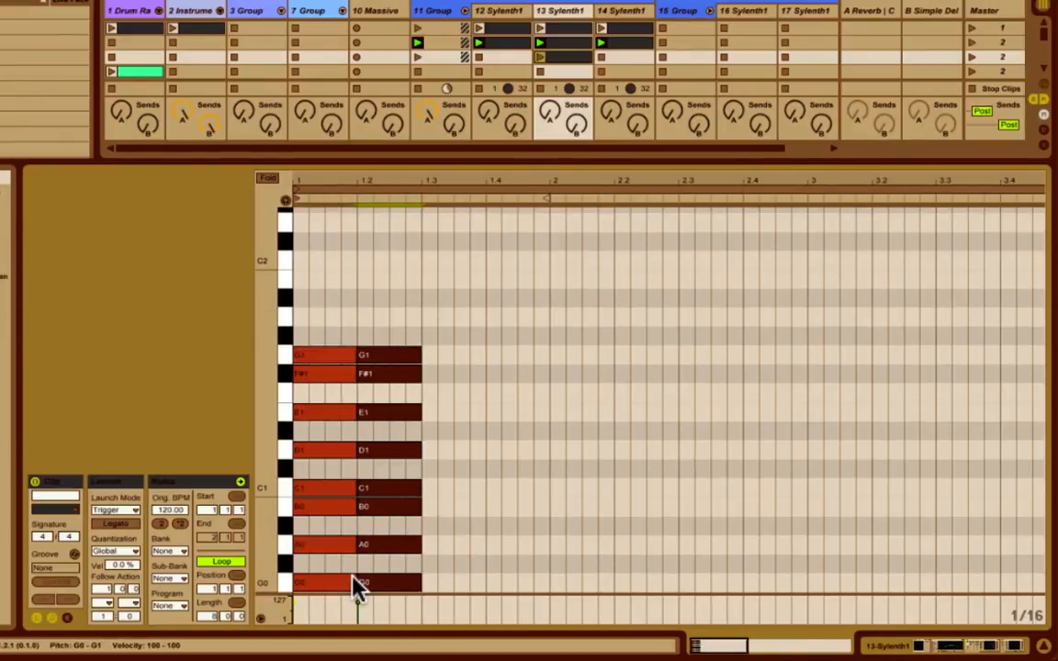
pyautogui.hotkey('shift', 'Up')
pyautogui.press('Left')
pyautogui.press('Left')
pyautogui.press('Left')
pyautogui.press('Left')
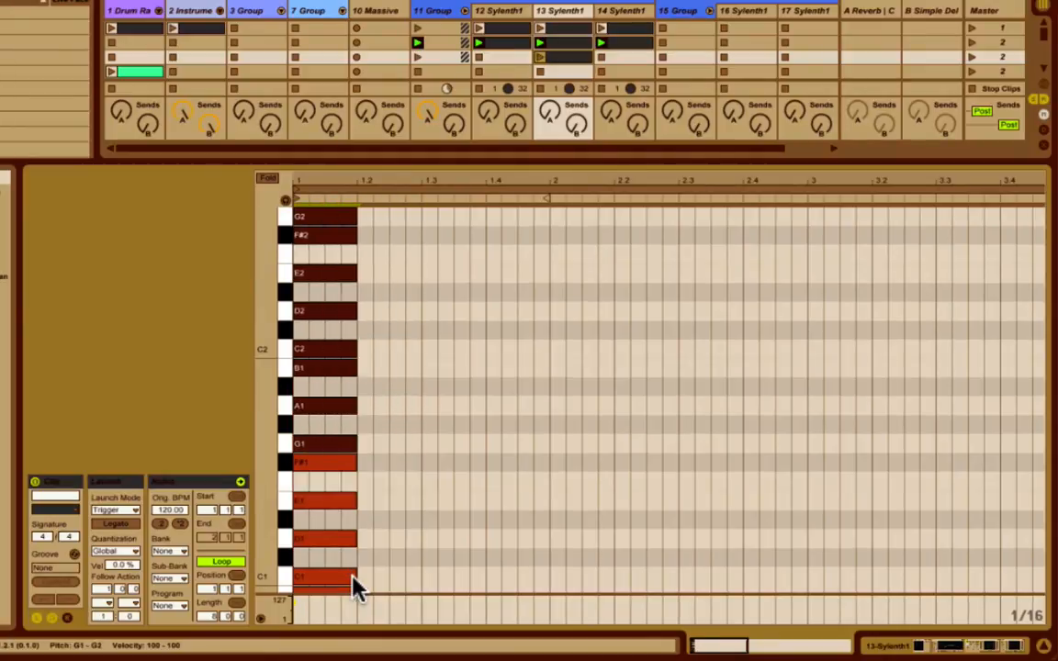
# Duplicate both scale octaves two octaves higher, from G2 to G4, and align the copy with the start of bar 1.
pyautogui.hotkey('ctrl', 'a')
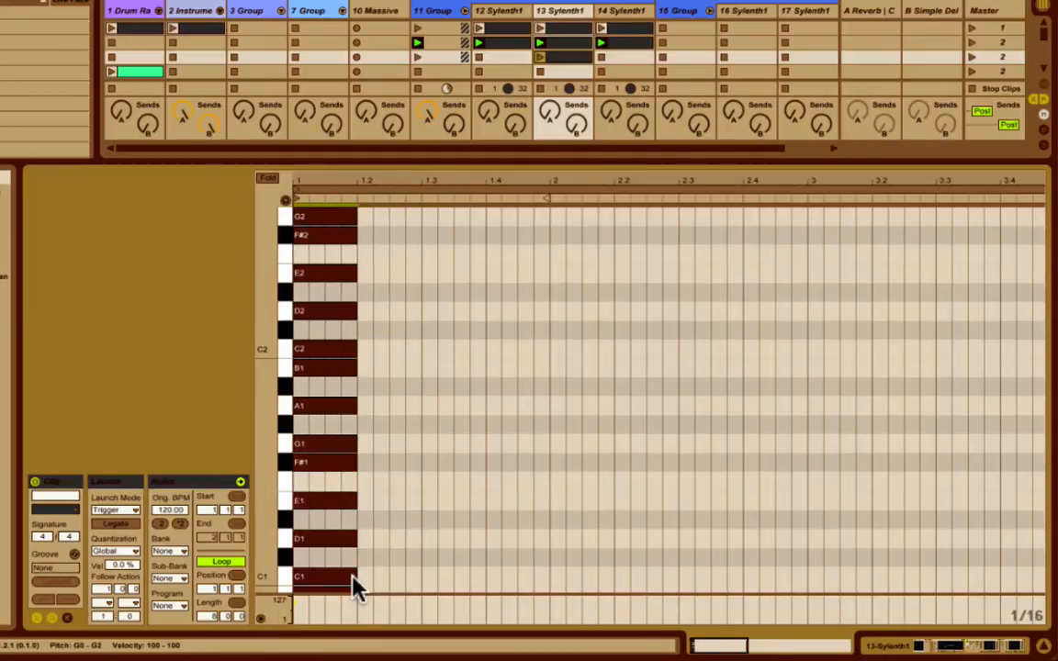
pyautogui.hotkey('ctrl', 'd')
pyautogui.hotkey('shift', 'Up')
pyautogui.hotkey('shift', 'Up')
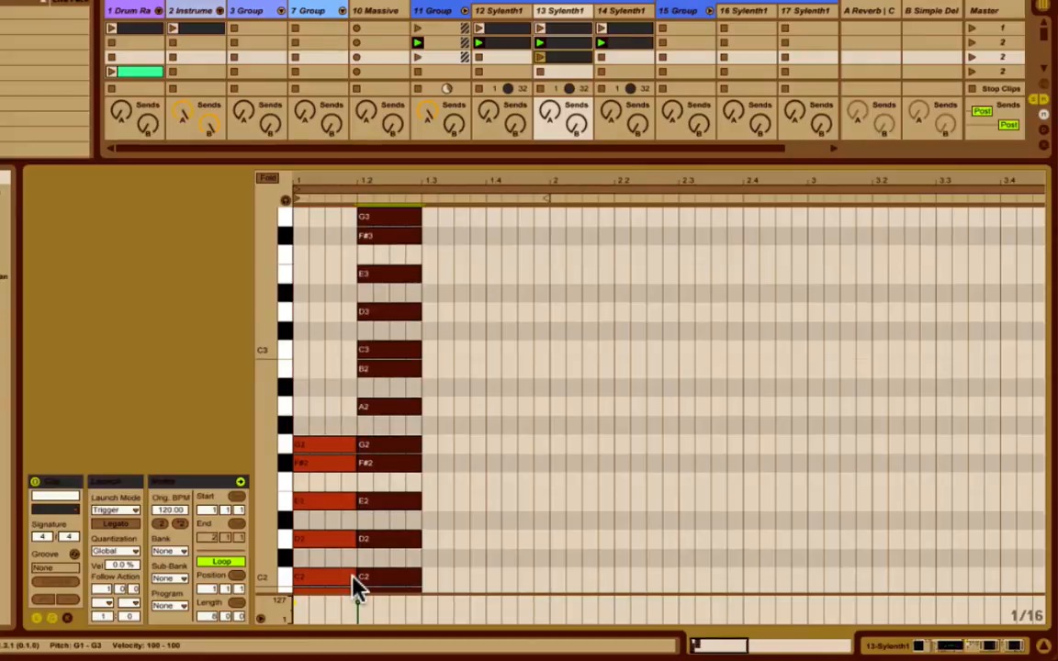
pyautogui.press('Left')
pyautogui.press('Left')
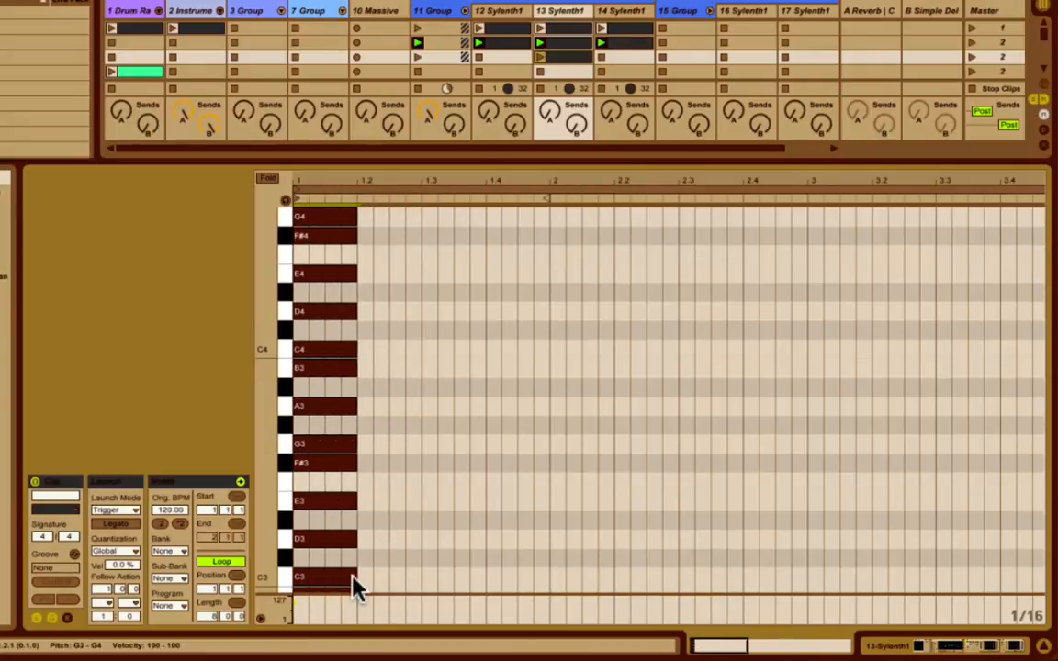
# Duplicate the G3 to G4 scale notes one octave higher, to G4 through G5, and align the copy with the start of bar 1.
pyautogui.click(372, 404)
pyautogui.scroll(5, 440, 302)
pyautogui.scroll(-3, 418, 289)
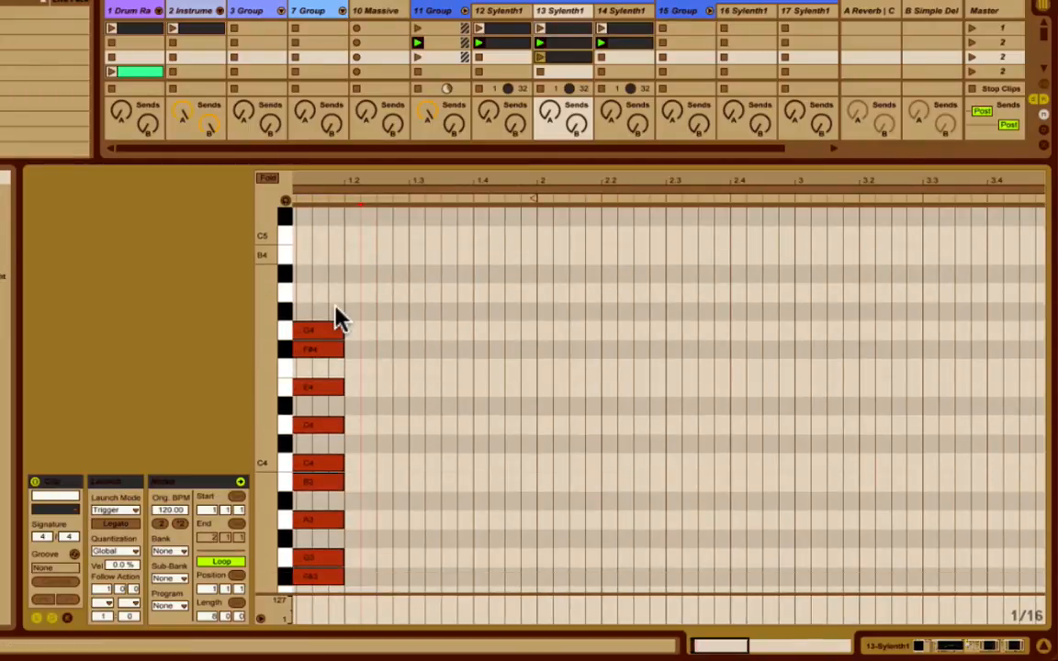
pyautogui.click(321, 290)
pyautogui.moveTo(322, 289); pyautogui.dragTo(326, 549)
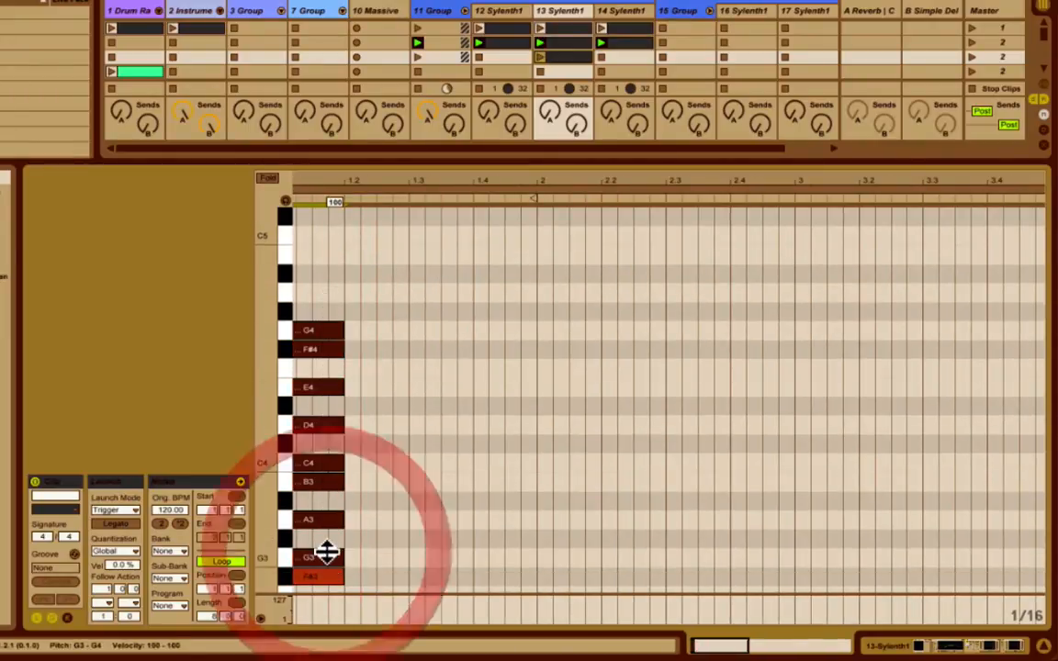
pyautogui.hotkey('ctrl', 'd')
pyautogui.hotkey('shift', 'Up')
pyautogui.hotkey('shift', 'Up')
pyautogui.hotkey('shift', 'Down')
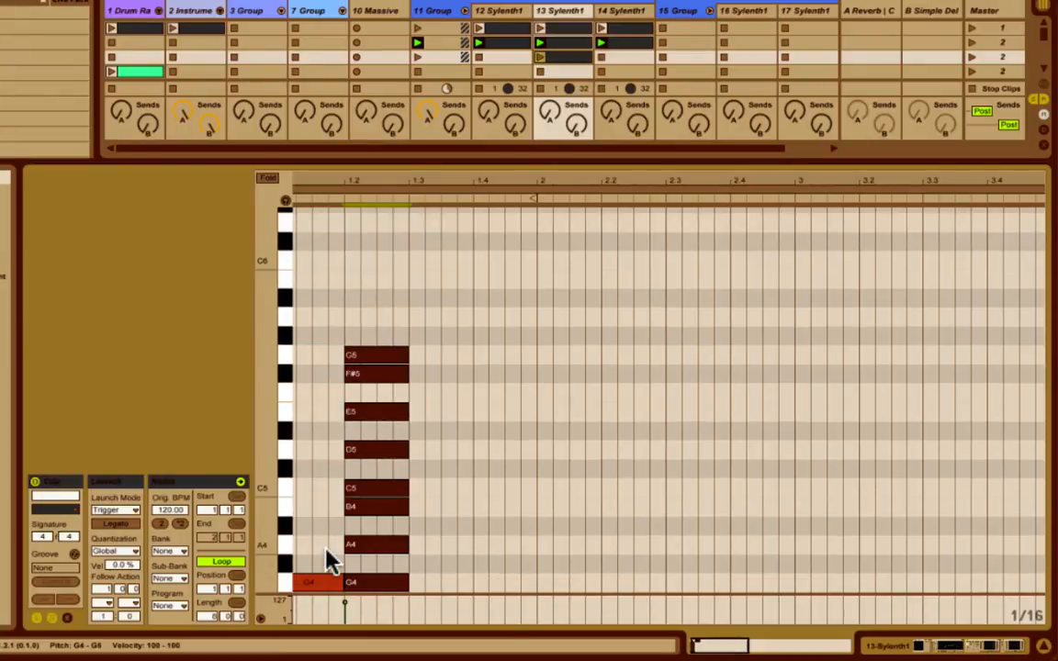
pyautogui.press('Left')
pyautogui.press('Left')
pyautogui.press('Left')
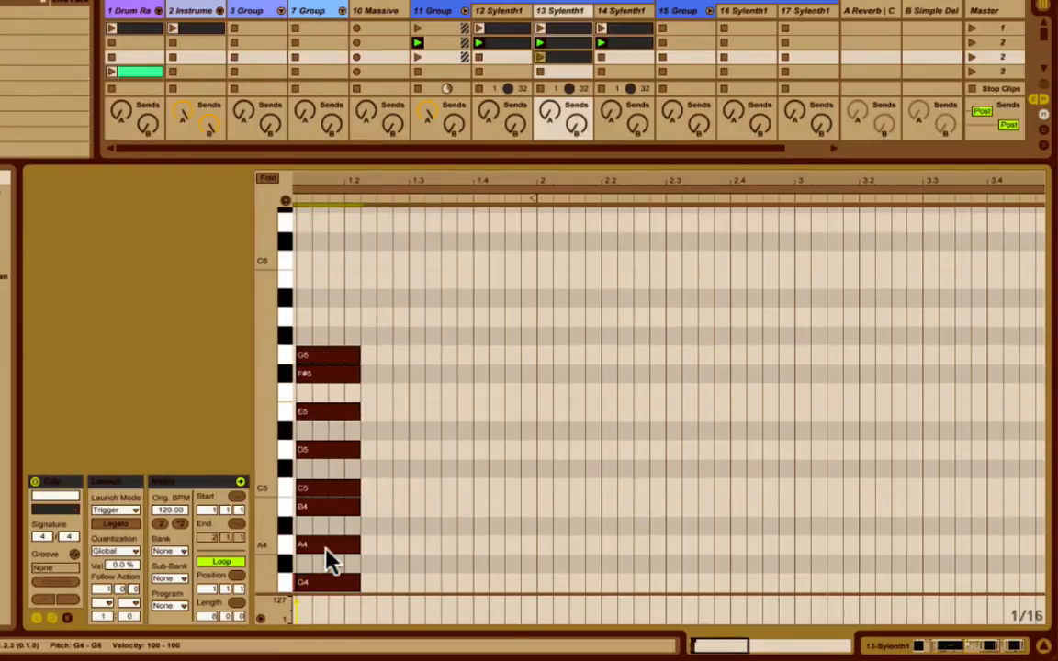
pyautogui.hscroll(-1, 519, 457)
pyautogui.press('Left')
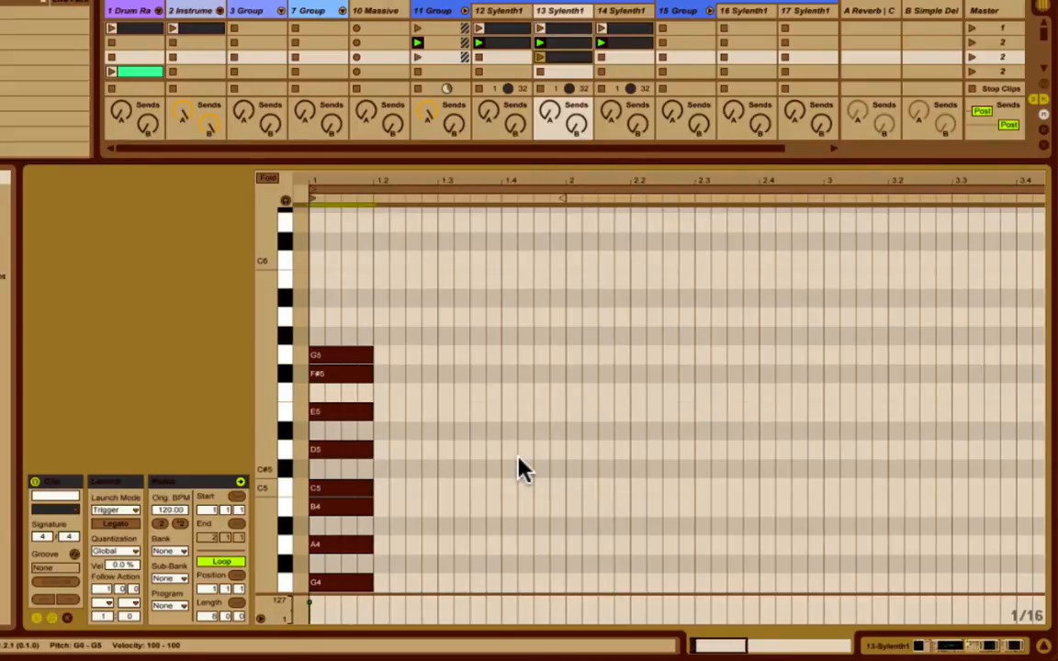
# Move all the scale notes from G0 to G5 into the area before bar 1.
pyautogui.press('Left')
pyautogui.press('Left')
pyautogui.press('Left')
pyautogui.press('Left')
pyautogui.press('Left')
pyautogui.press('Left')
pyautogui.press('Left')
pyautogui.press('Left')
pyautogui.press('Left')
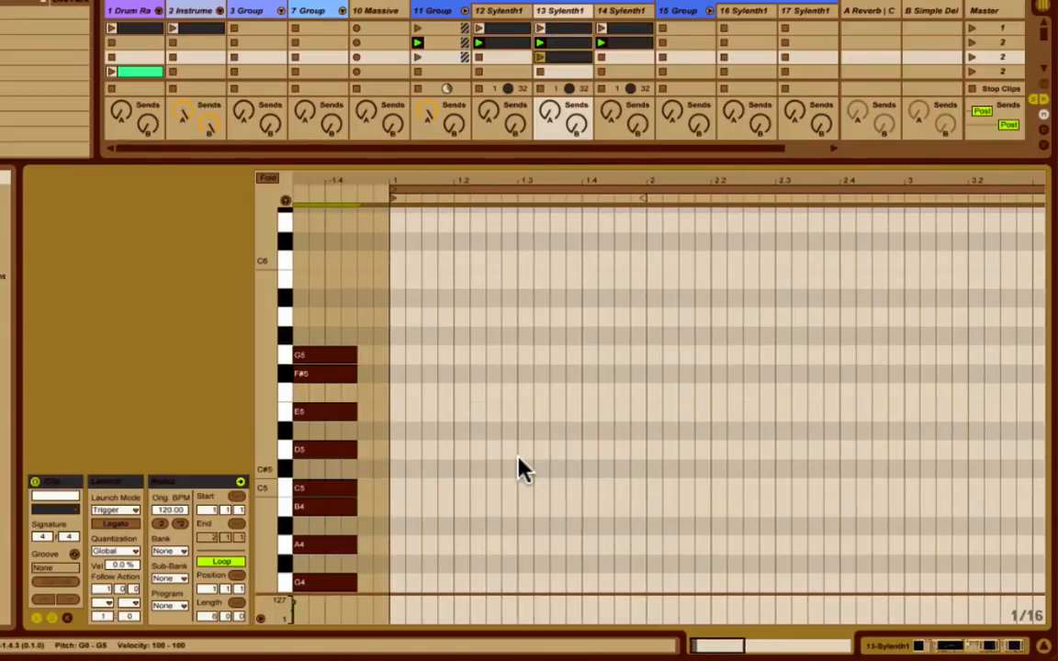
pyautogui.press('Left')
pyautogui.press('Left')
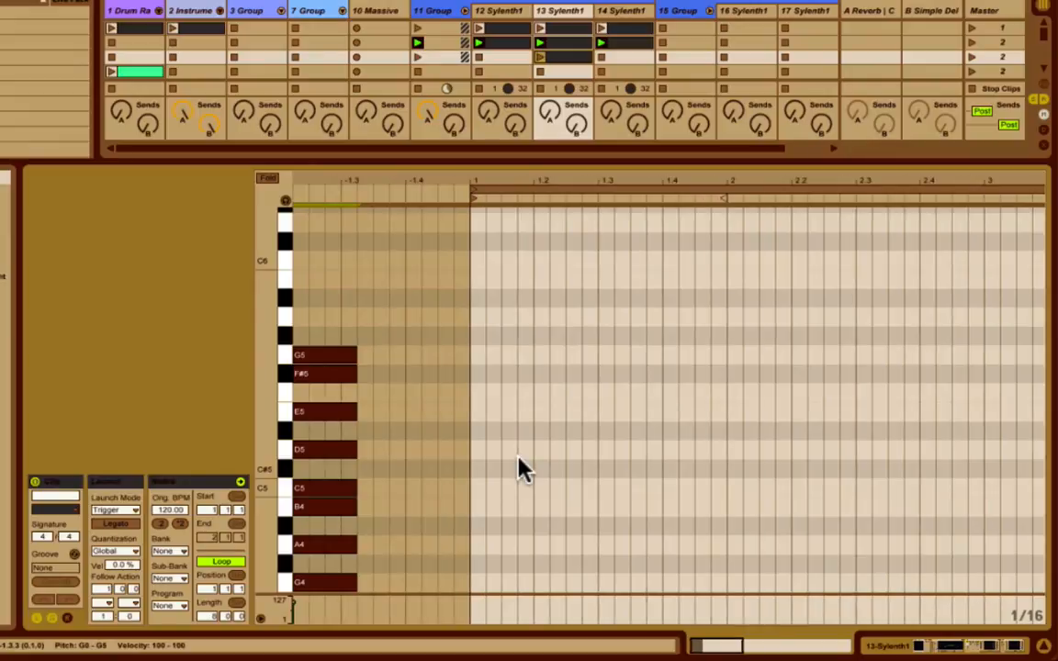
# Fold the note editor to the scale notes and draw a one-beat G1 note at the start of bar 1.
pyautogui.press('Left')
pyautogui.click(268, 178)
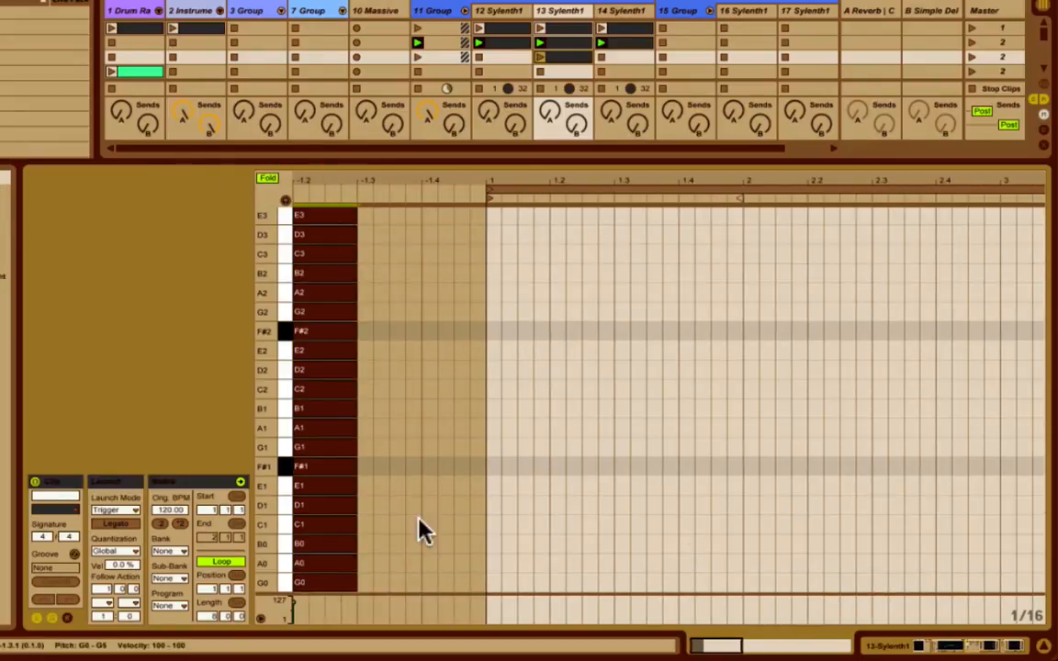
pyautogui.doubleClick(490, 446)
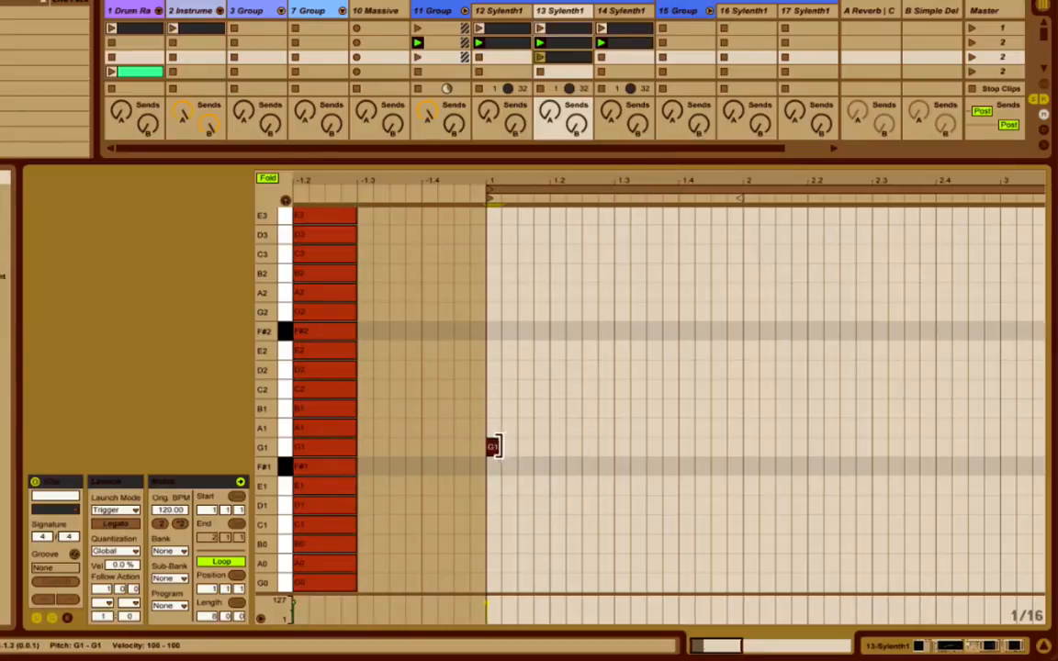
pyautogui.moveTo(493, 446); pyautogui.dragTo(551, 446)
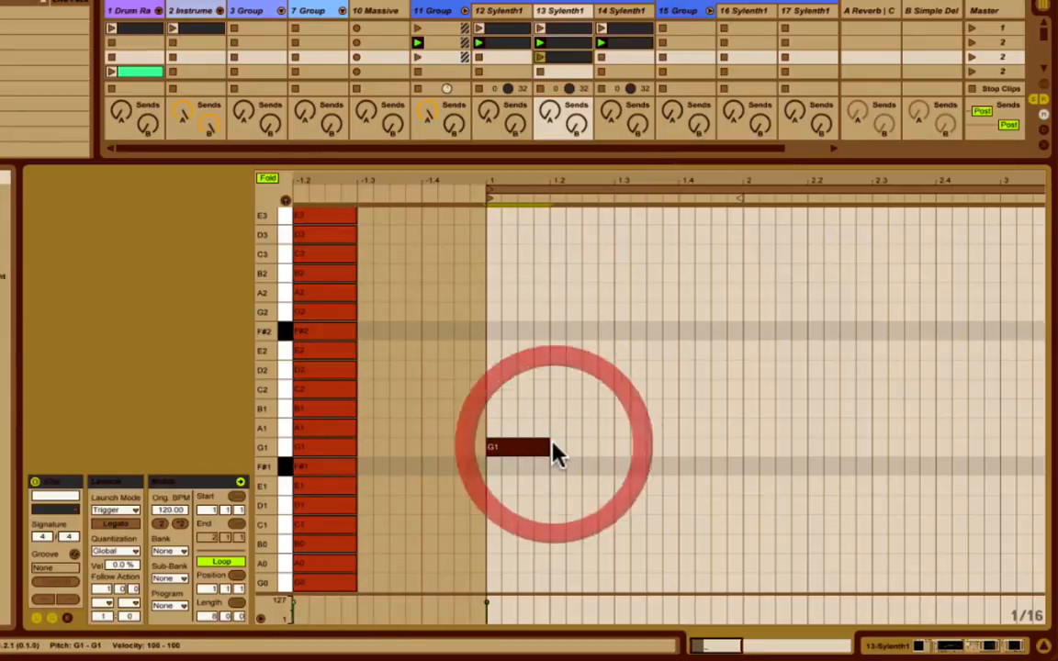
# Launch the third scene and reopen its scale clip on track 13 for editing.
pyautogui.click(974, 59)
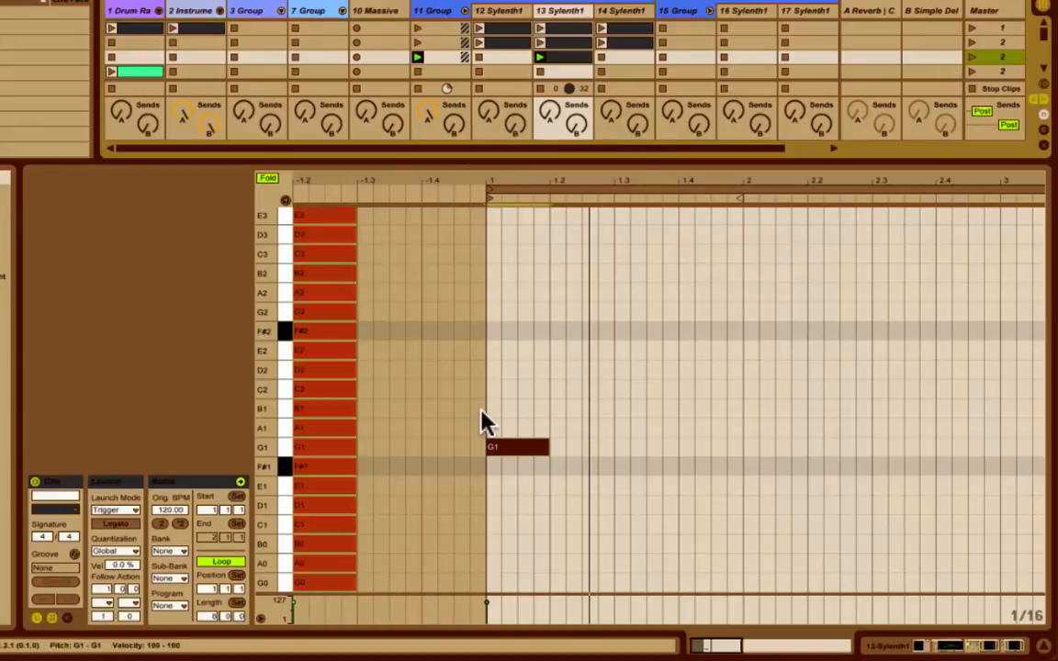
pyautogui.hotkey('shift', 'Up')
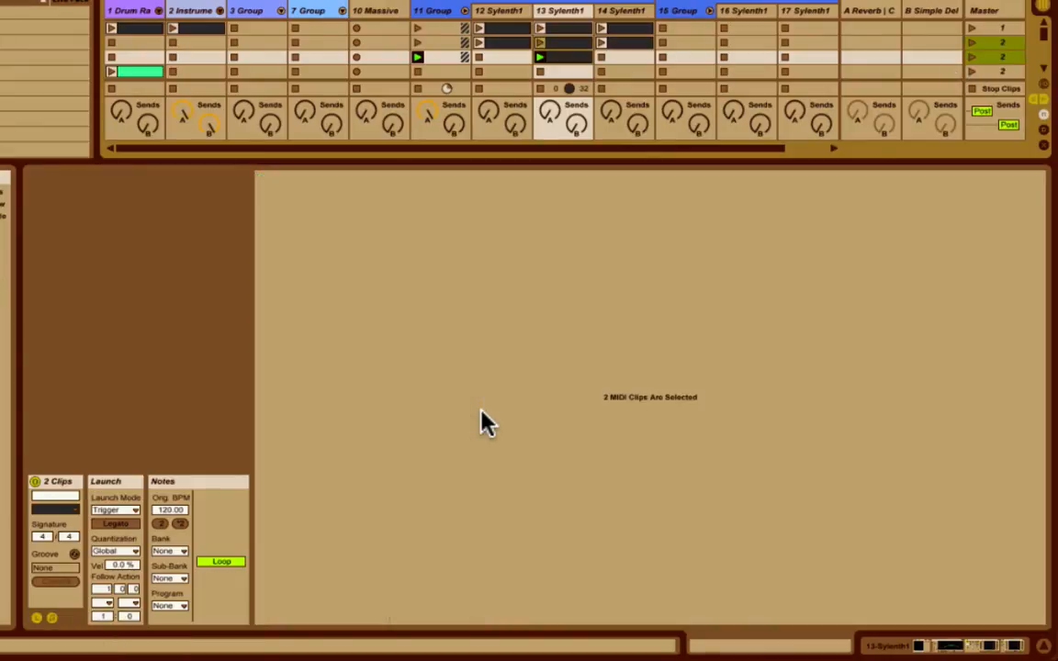
pyautogui.click(567, 57)
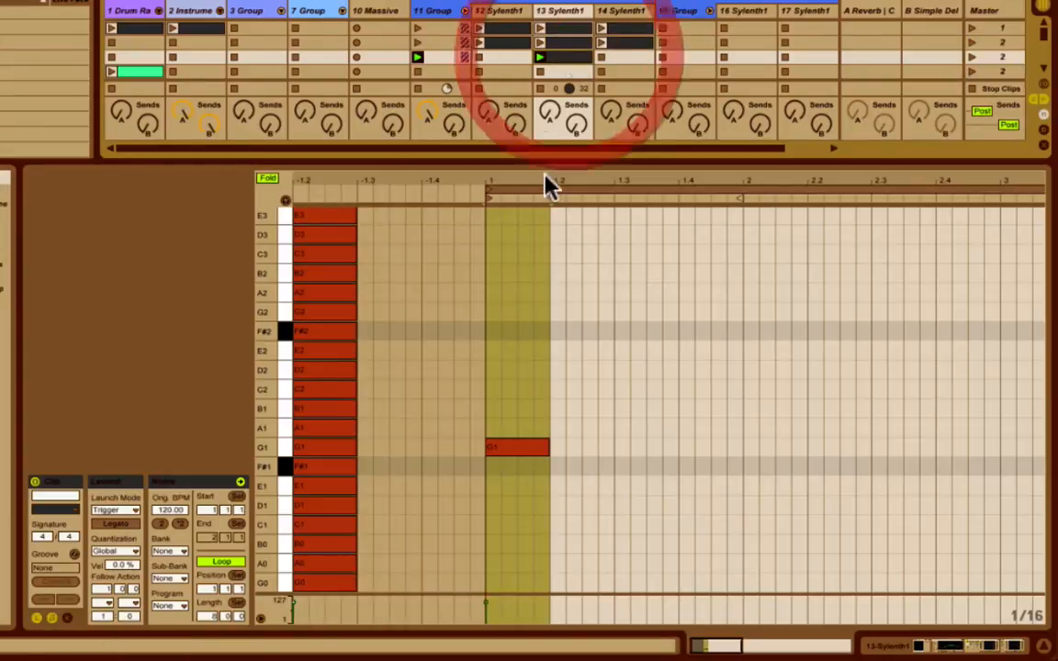
# Raise the G1 note one octave to G2 and stack B2 and D3 above it as a G major chord.
pyautogui.click(511, 450)
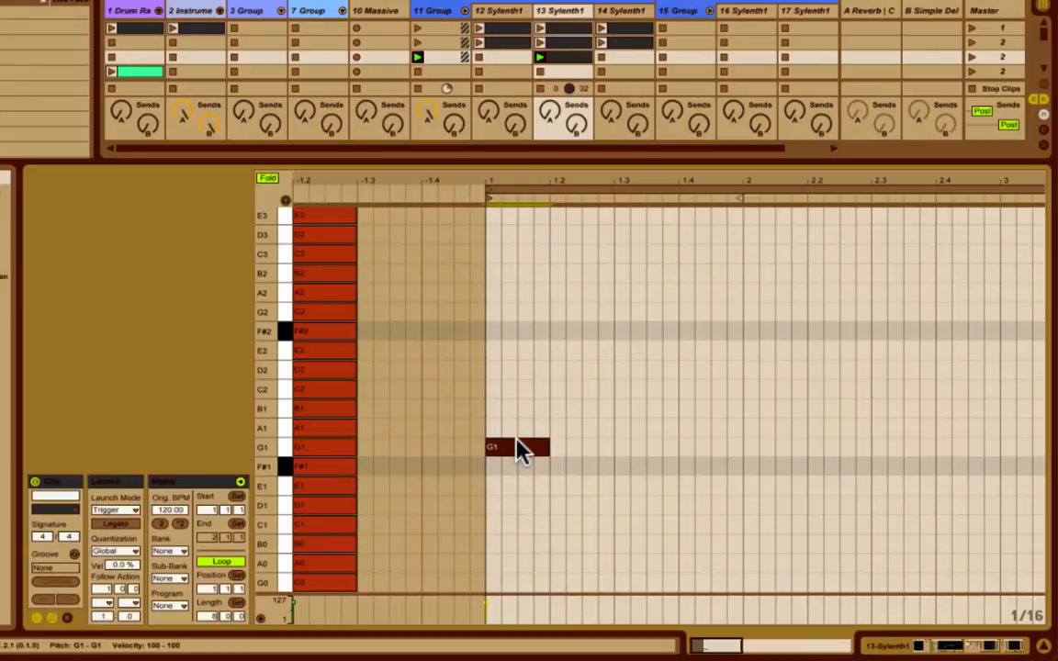
pyautogui.hotkey('shift', 'Up')
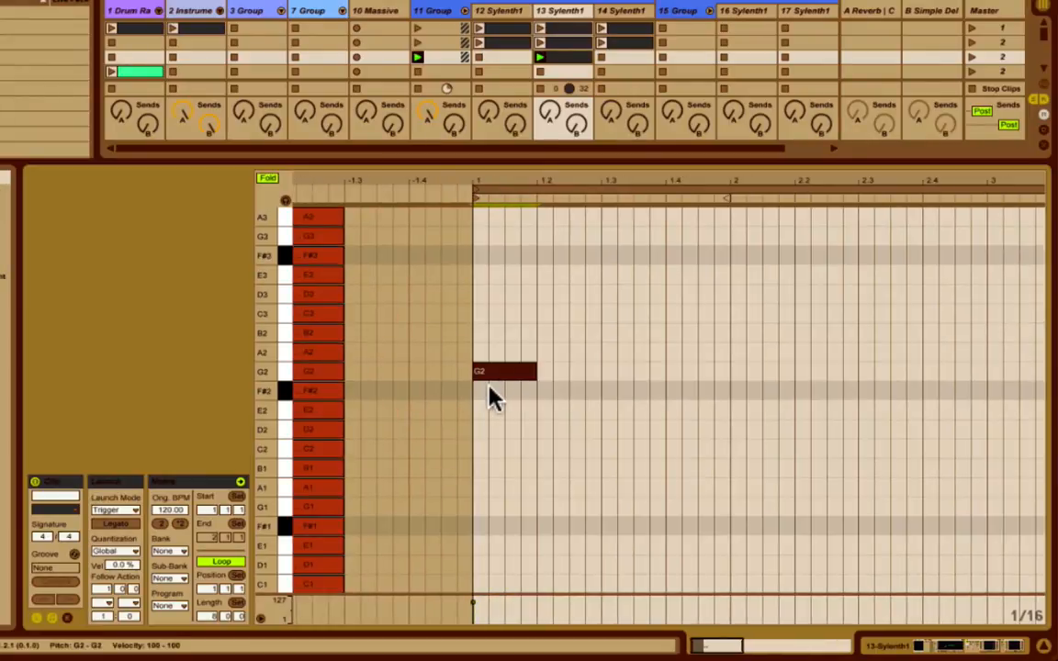
pyautogui.moveTo(505, 373); pyautogui.dragTo(510, 304)
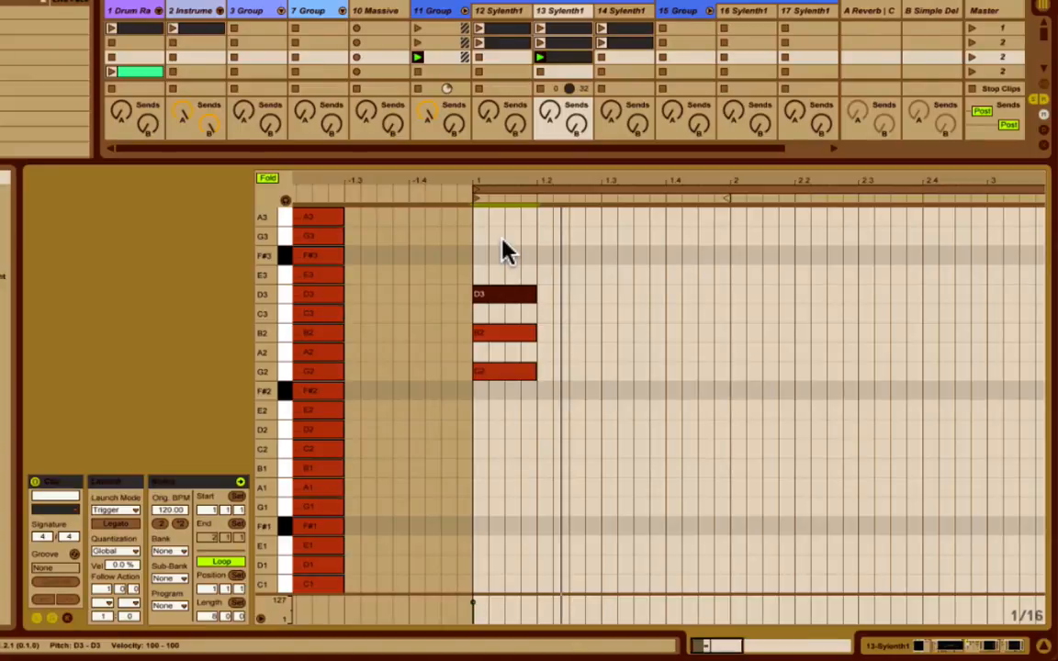
# Unfold the note editor and add a G minor chord of G2, A#2 and D3 at beat 1.2.
pyautogui.click(272, 180)
pyautogui.scroll(-2, 491, 430)
pyautogui.scroll(-2, 494, 431)
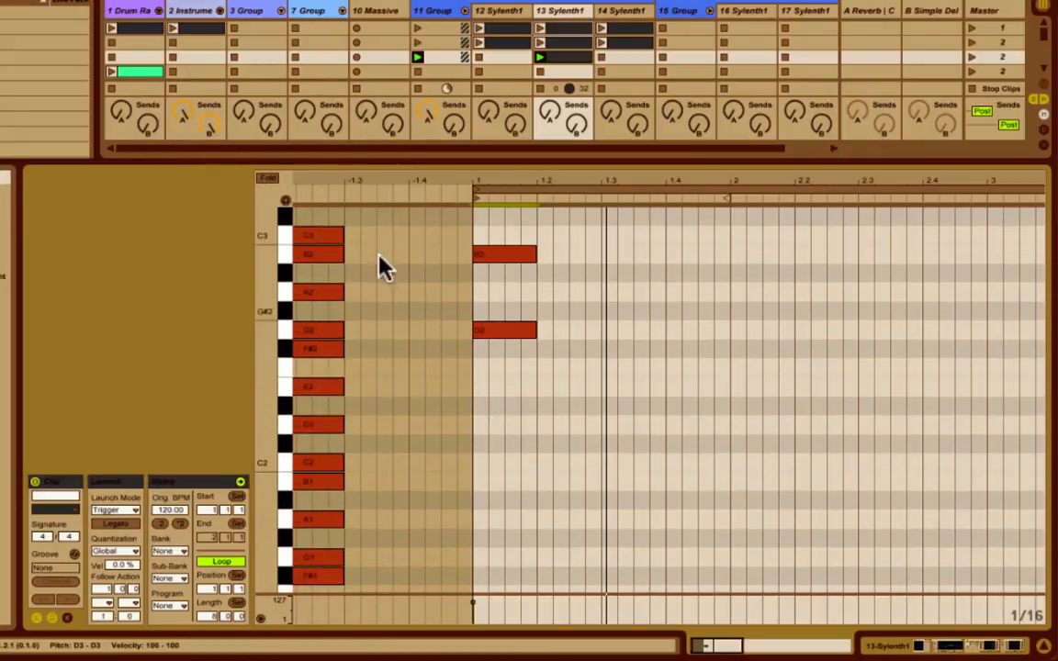
pyautogui.scroll(3, 480, 276)
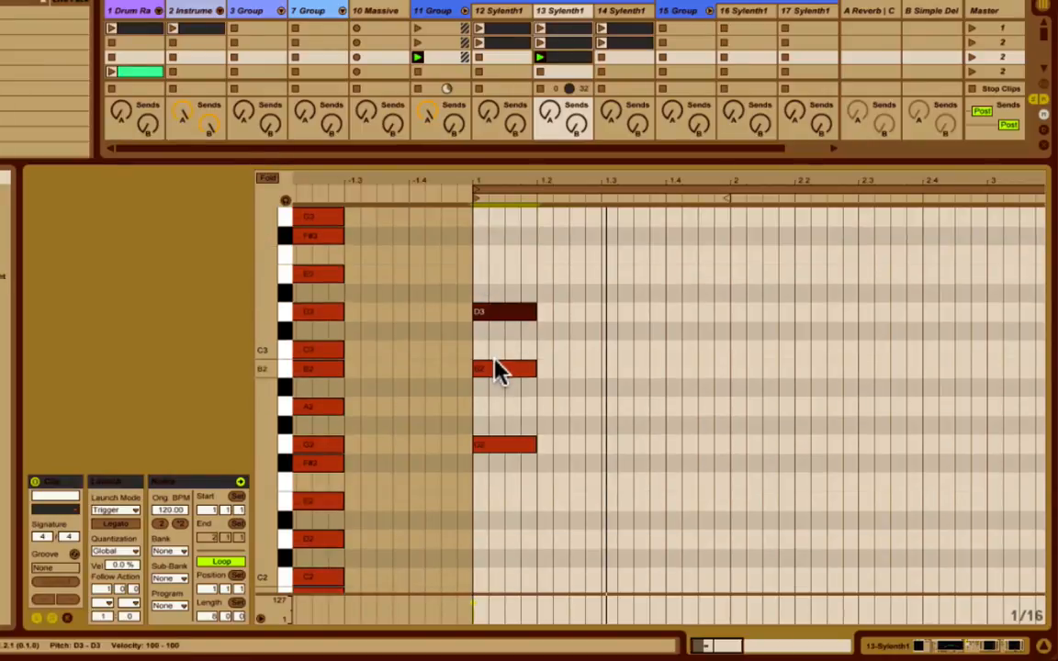
pyautogui.moveTo(496, 373); pyautogui.dragTo(544, 385)
pyautogui.moveTo(520, 284); pyautogui.dragTo(519, 346)
pyautogui.keyDown('shift'); pyautogui.click(489, 443); pyautogui.keyUp('shift')
pyautogui.hotkey('ctrl', 'd')
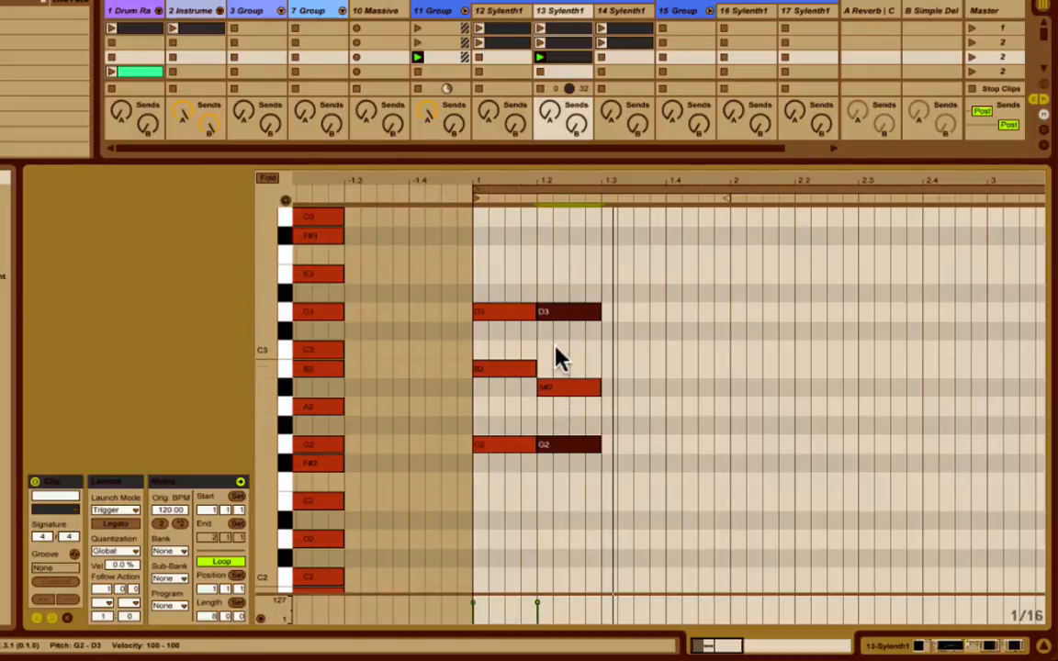
# Fold the note editor to the notes in use, including A#2, and reduce the row height to fit more octaves.
pyautogui.click(693, 385)
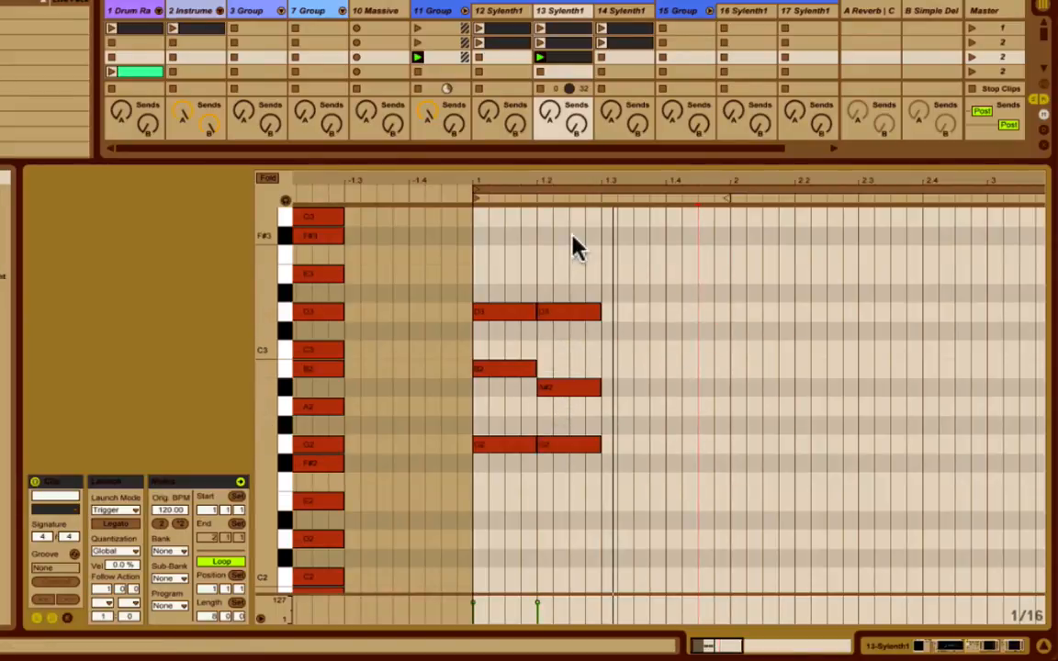
pyautogui.click(573, 588)
pyautogui.click(269, 179)
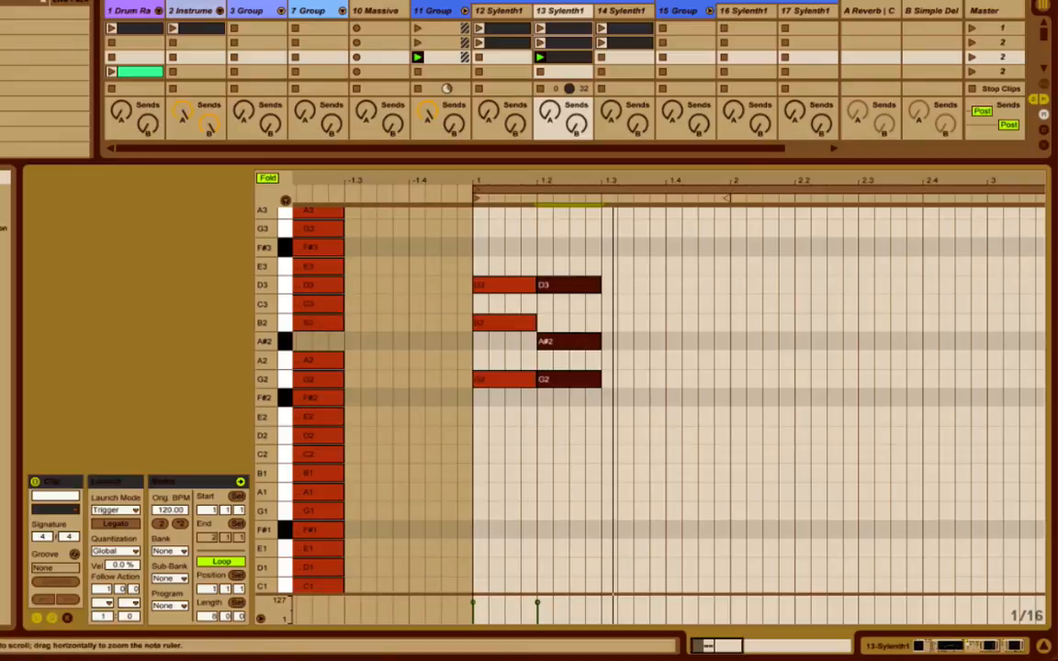
pyautogui.moveTo(264, 345); pyautogui.dragTo(247, 349)
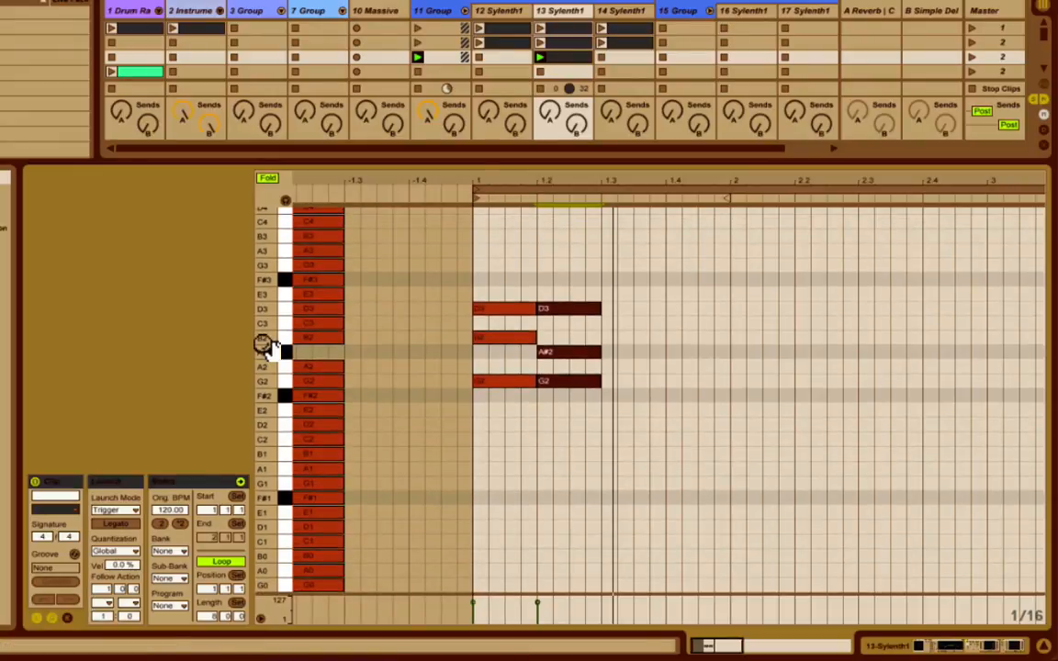
# Compare the two chords, then move the G minor chord to the start of bar 2.
pyautogui.click(581, 220)
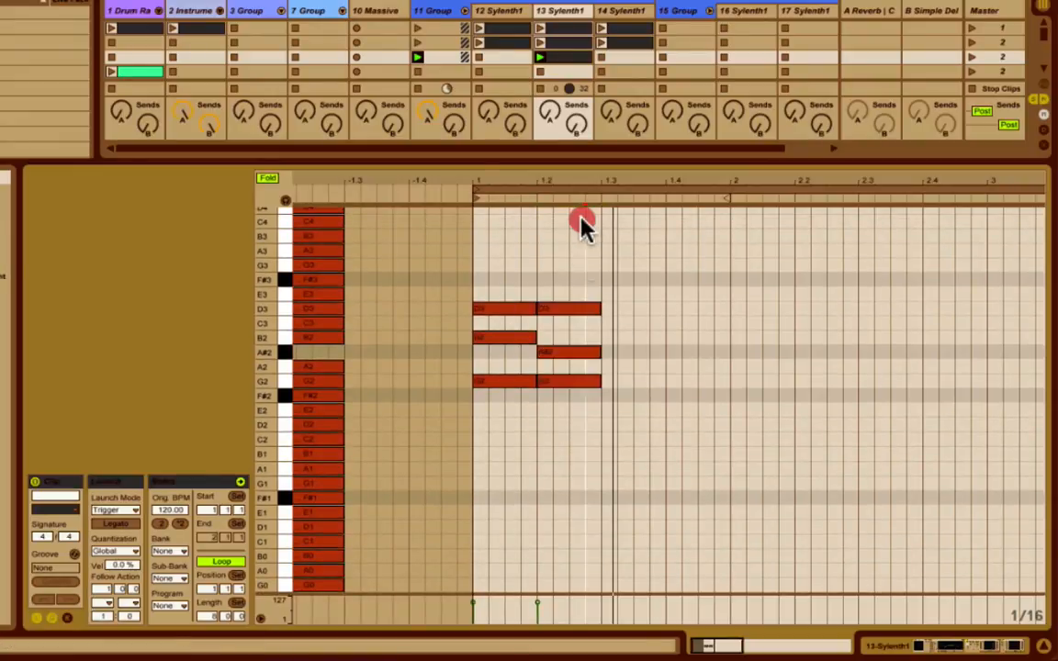
pyautogui.moveTo(582, 225); pyautogui.dragTo(578, 405)
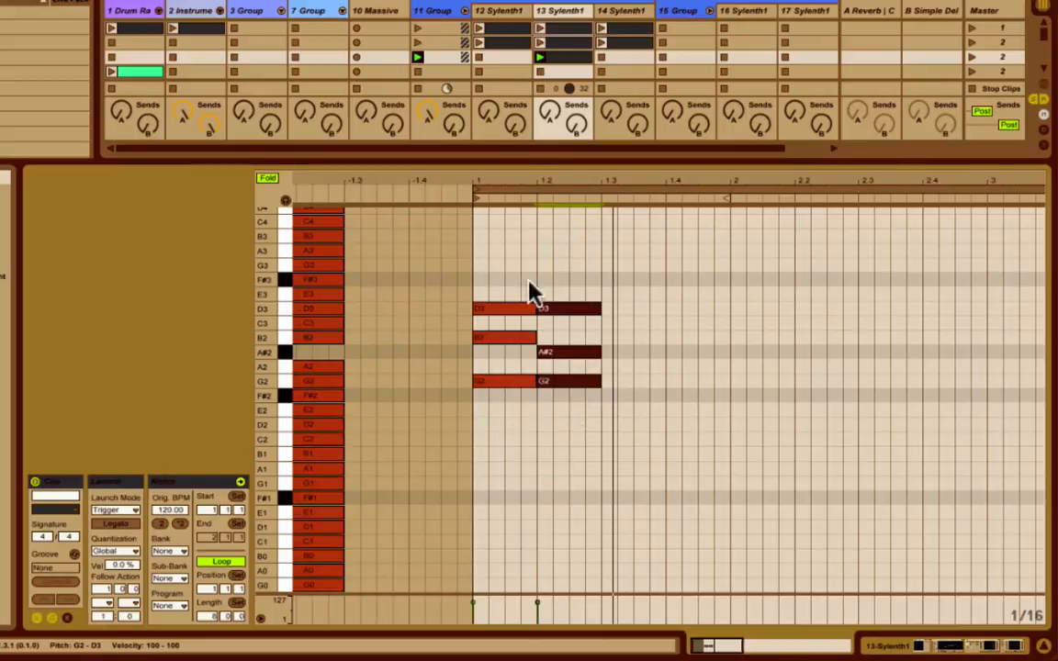
pyautogui.moveTo(500, 267); pyautogui.dragTo(501, 431)
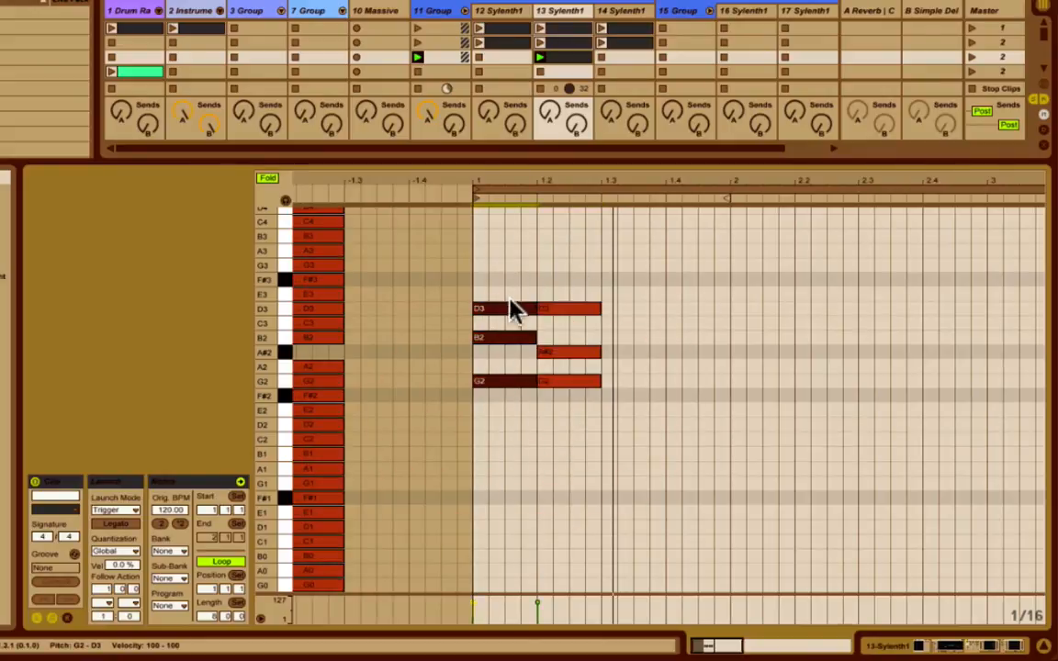
pyautogui.moveTo(583, 266); pyautogui.dragTo(581, 439)
pyautogui.moveTo(557, 385); pyautogui.dragTo(753, 386)
# Lengthen the notes of the G major and G minor chords so each chord spans about one bar.
pyautogui.moveTo(515, 267); pyautogui.dragTo(501, 454)
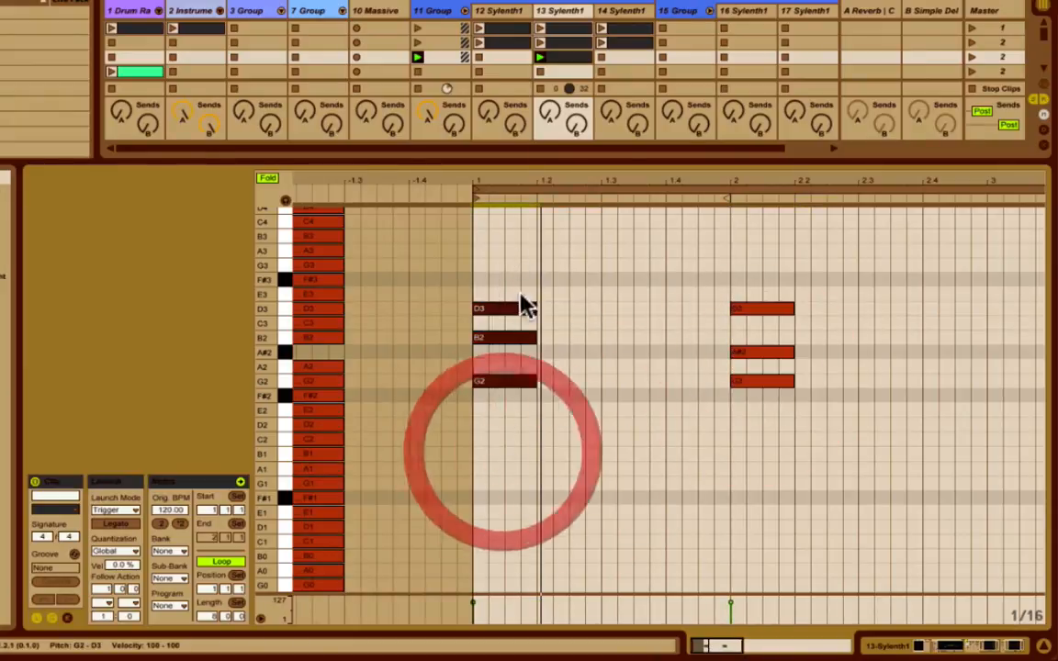
pyautogui.moveTo(484, 245); pyautogui.dragTo(955, 526)
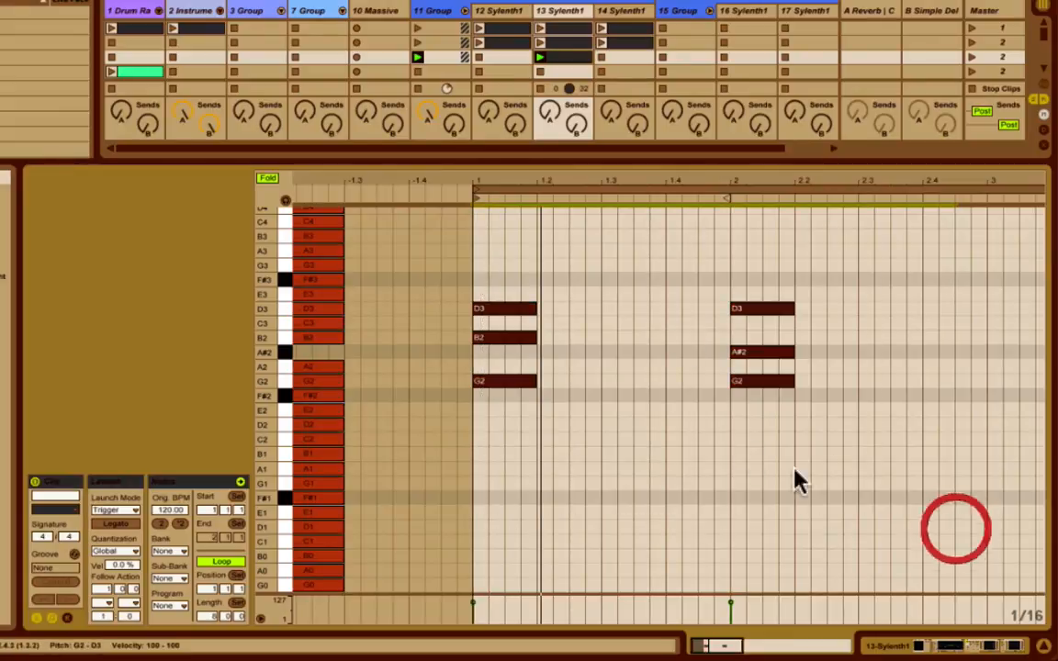
pyautogui.moveTo(535, 380); pyautogui.dragTo(732, 383)
pyautogui.click(668, 366)
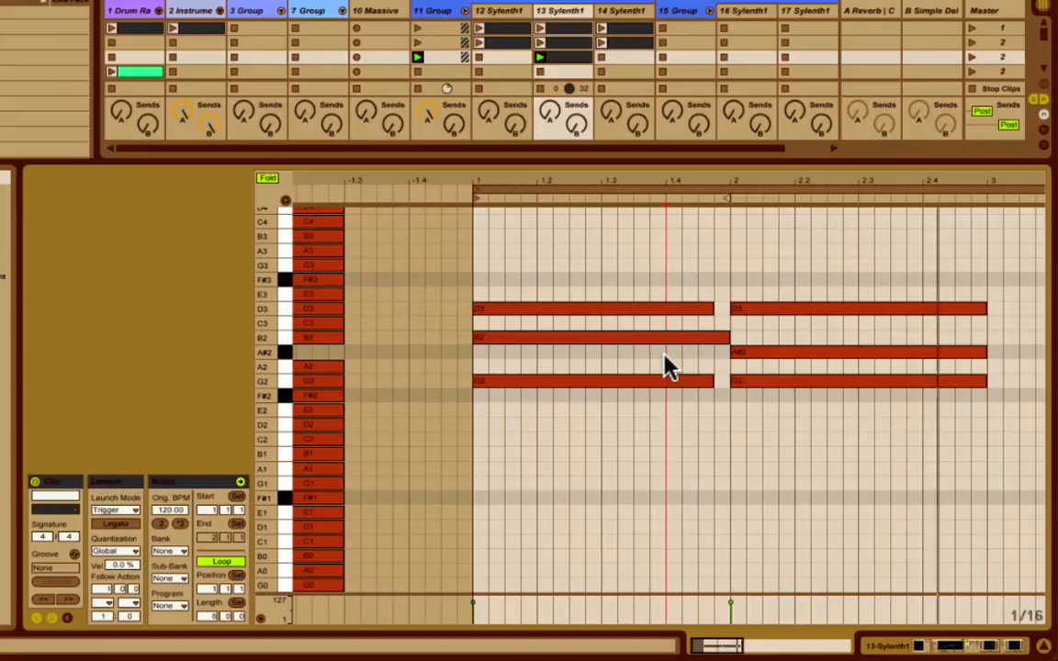
# Copy the G major chord to the start of bar 3 and raise the copy two folded rows to A#2, D3 and F#3.
pyautogui.moveTo(633, 288); pyautogui.dragTo(634, 500)
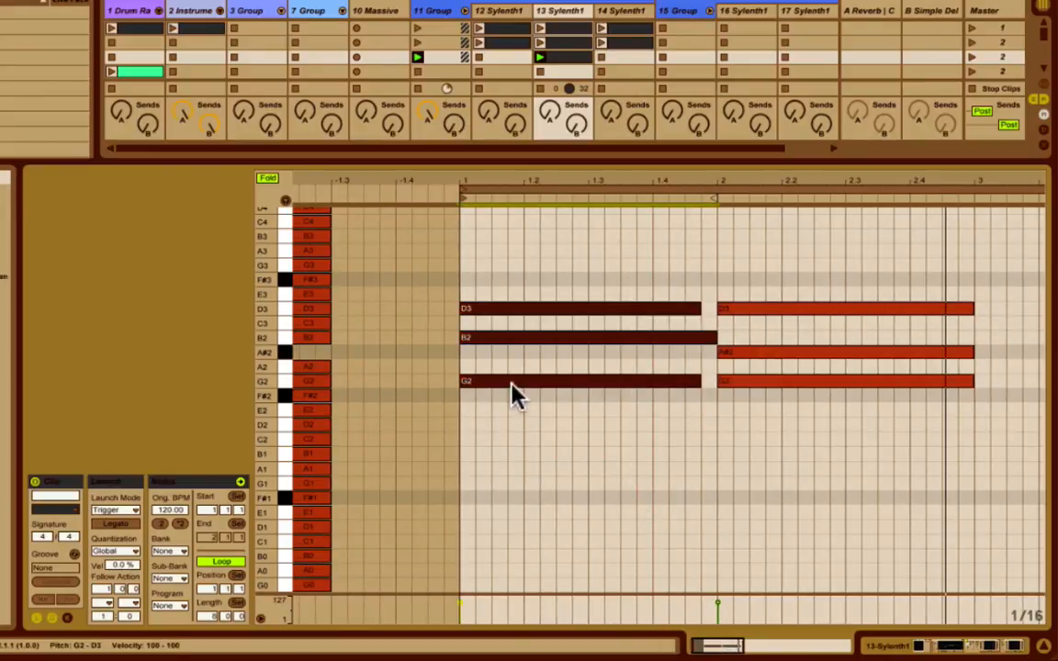
pyautogui.moveTo(512, 385); pyautogui.dragTo(1029, 389)
pyautogui.press('Up')
pyautogui.press('Up')
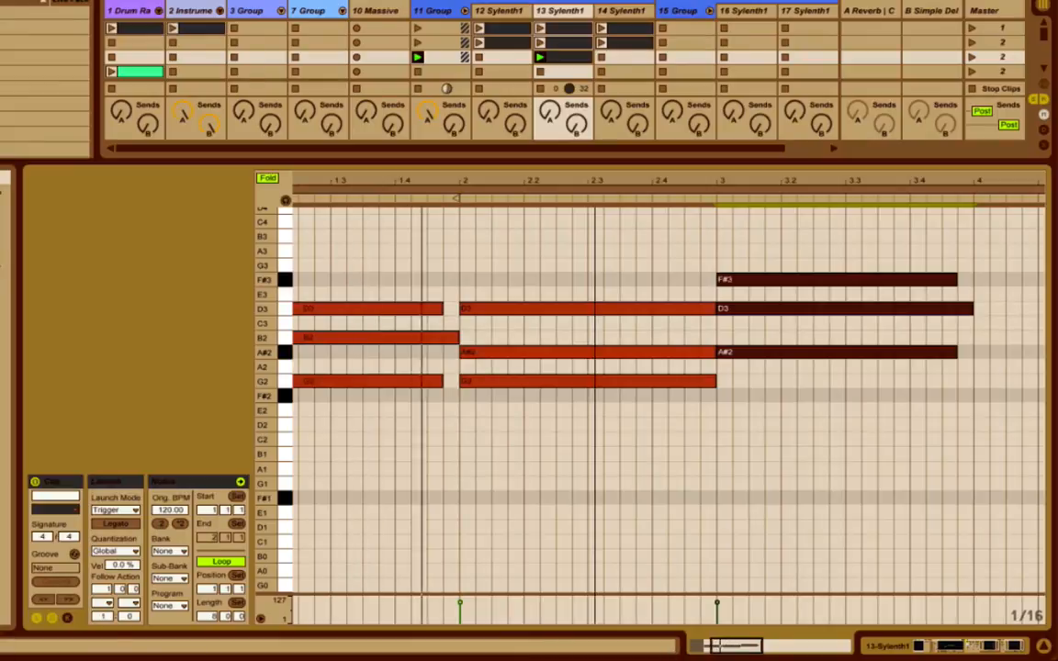
# Try the bar 3 chord on A2, C3 and E3, and settle it on B2, E3 and G3.
pyautogui.moveTo(731, 646); pyautogui.dragTo(721, 551)
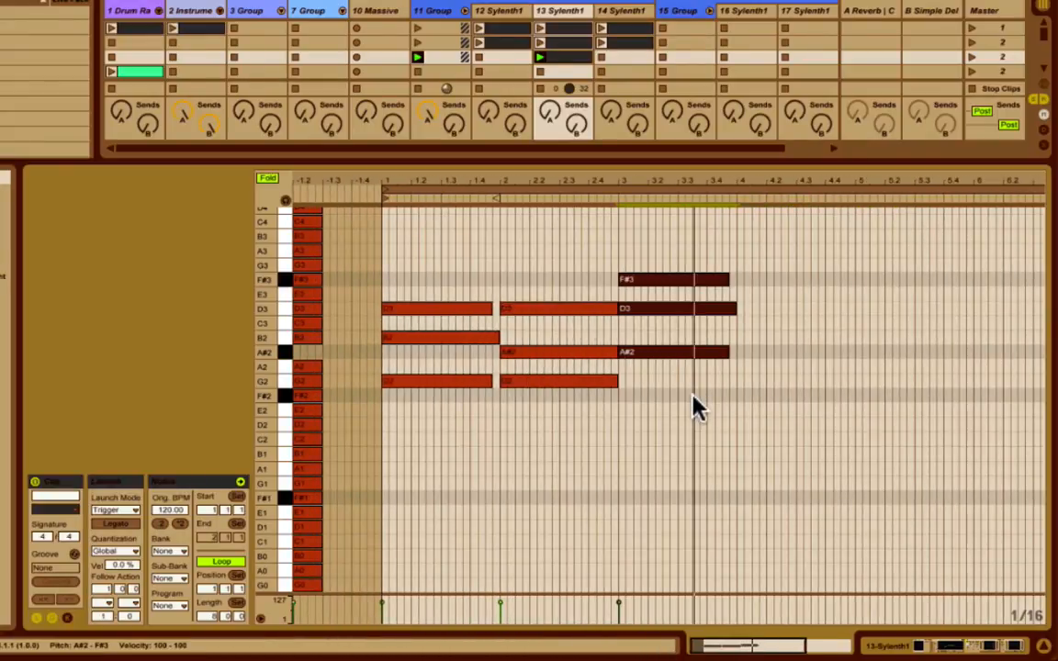
pyautogui.press('Down')
pyautogui.press('Down')
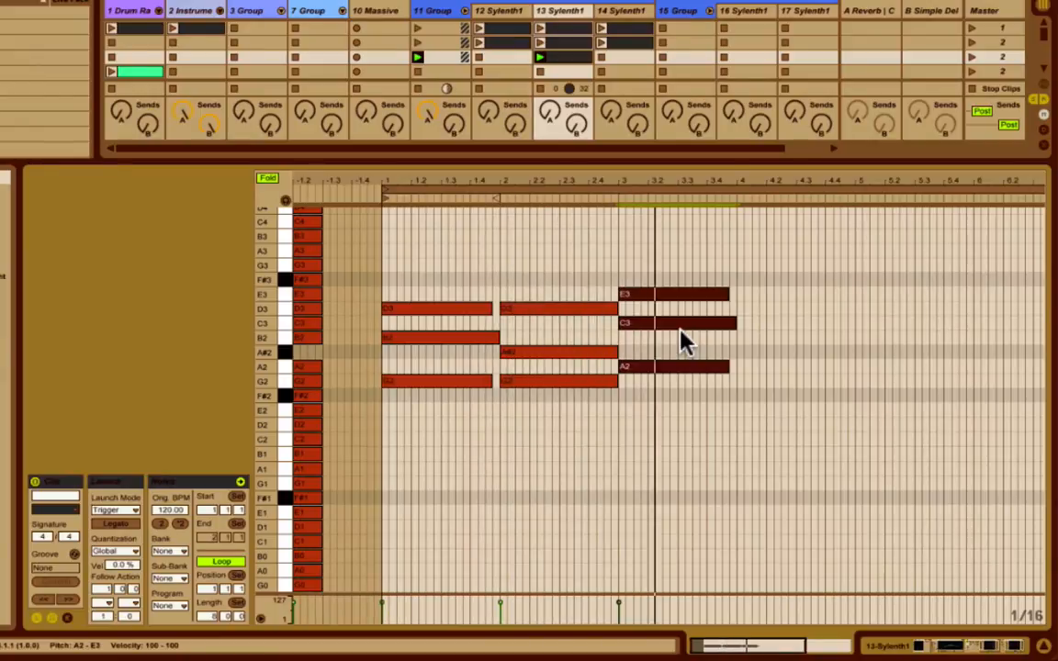
pyautogui.press('Up')
pyautogui.press('Up')
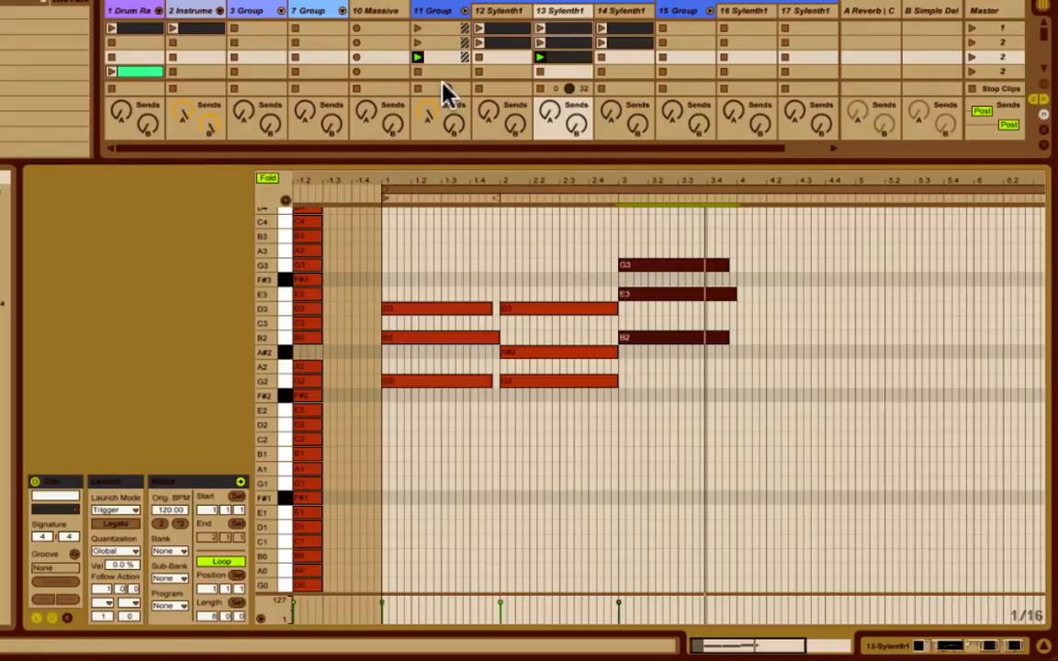
# Cancel closing the set and launch the second gminor scene for playback.
pyautogui.press('super+q')
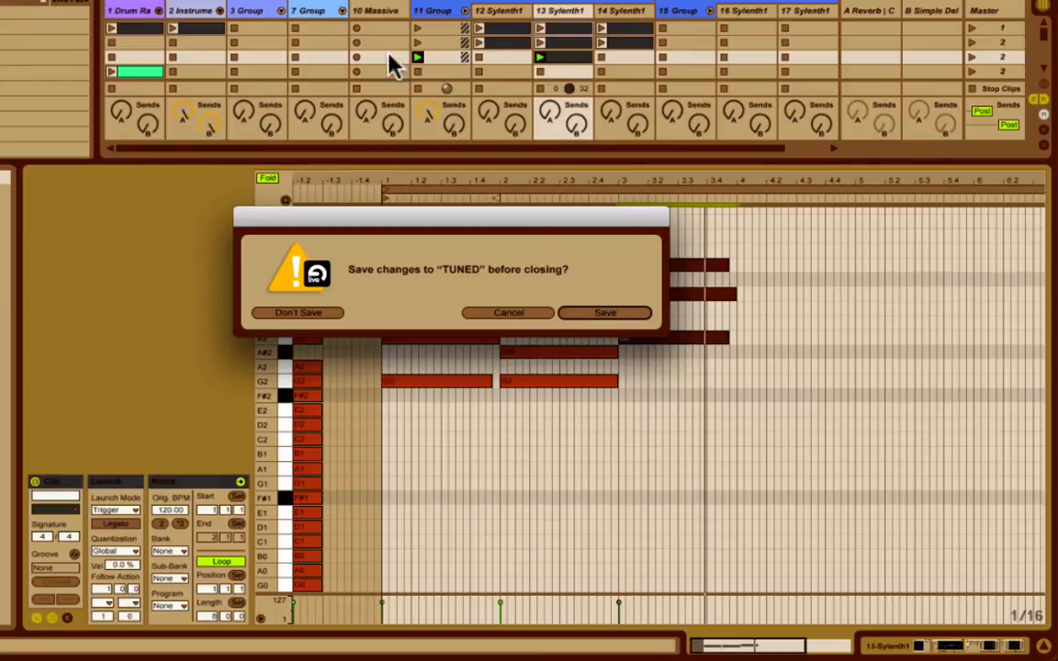
pyautogui.click(501, 314)
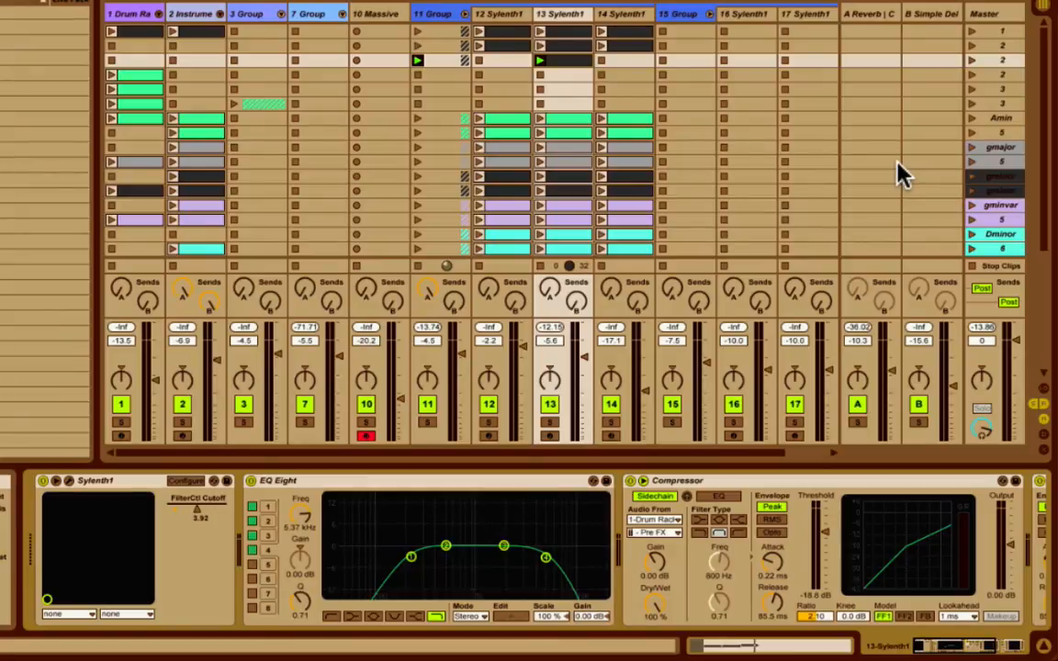
pyautogui.click(976, 190)
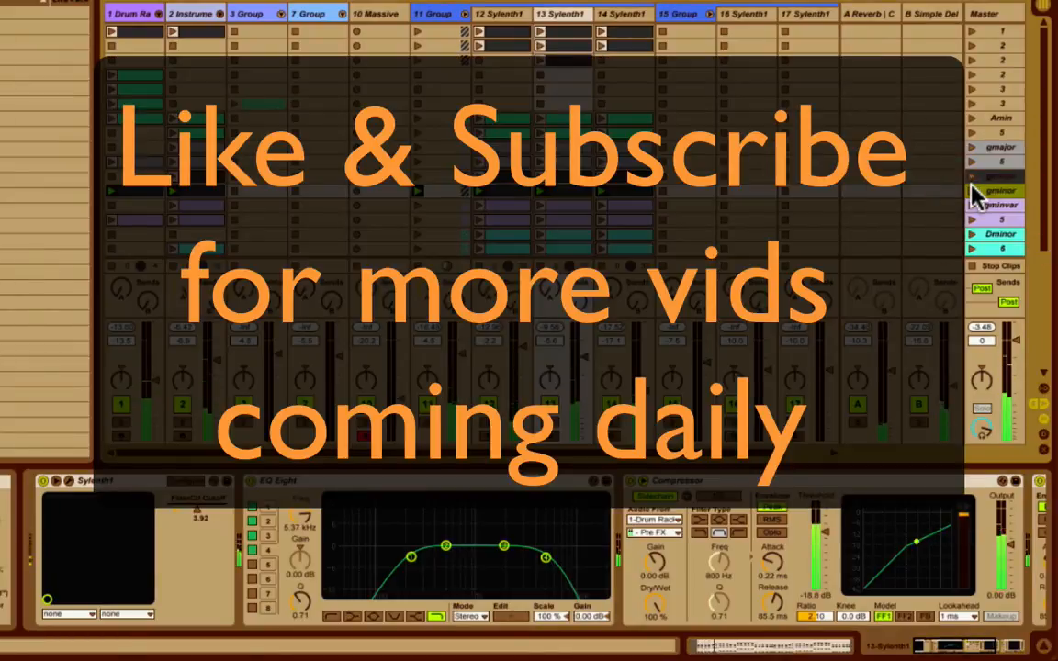